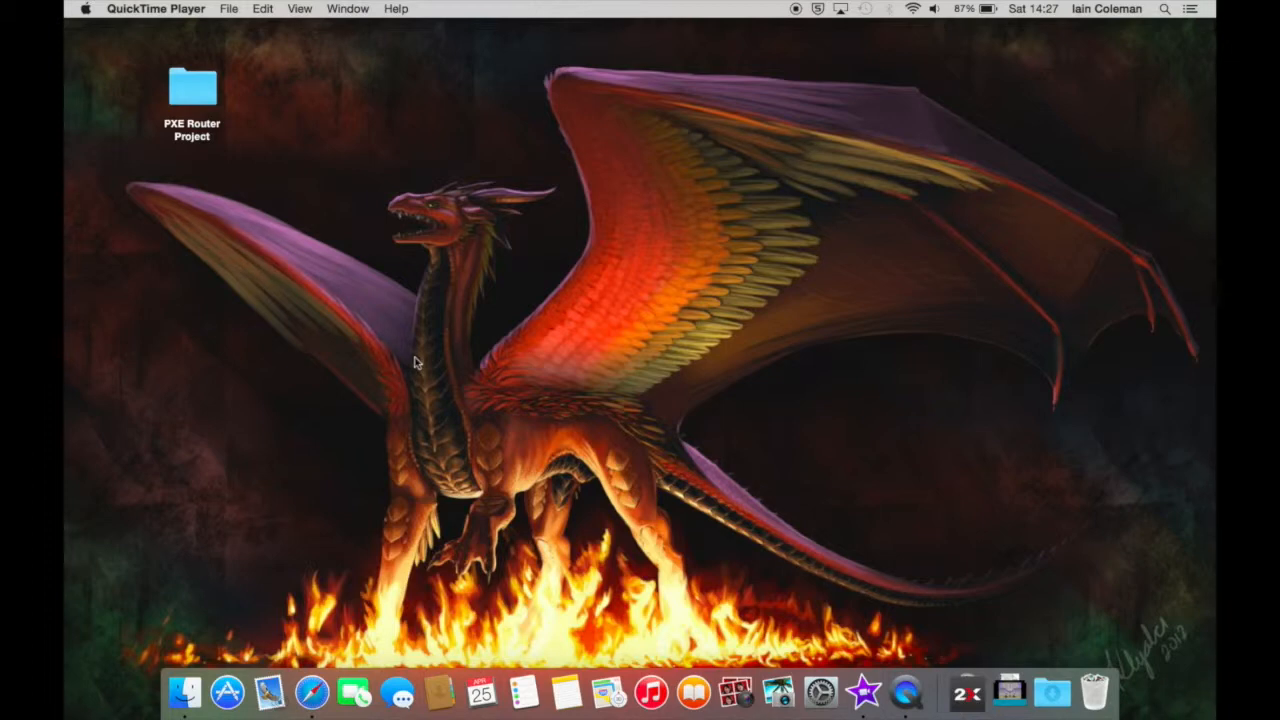
Step: Switch from the desktop to the full-screen Safari space showing Google UK
key("ctrl+Right")
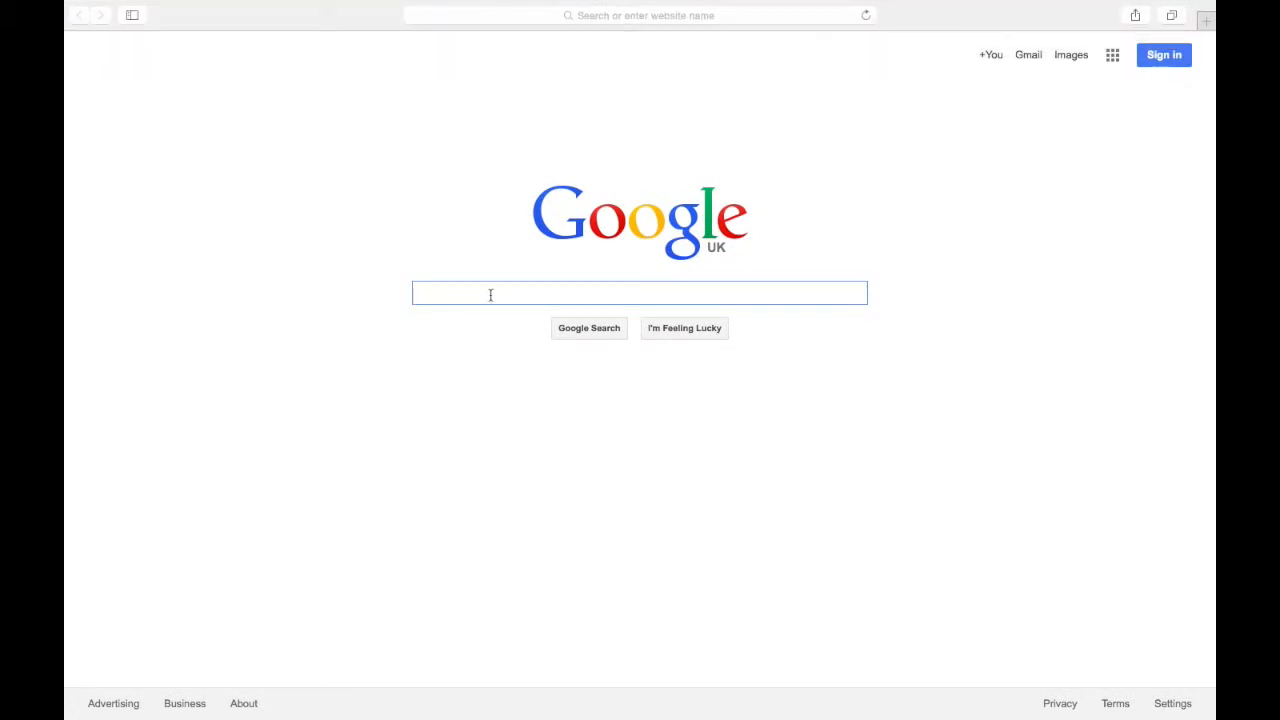
type("dd")
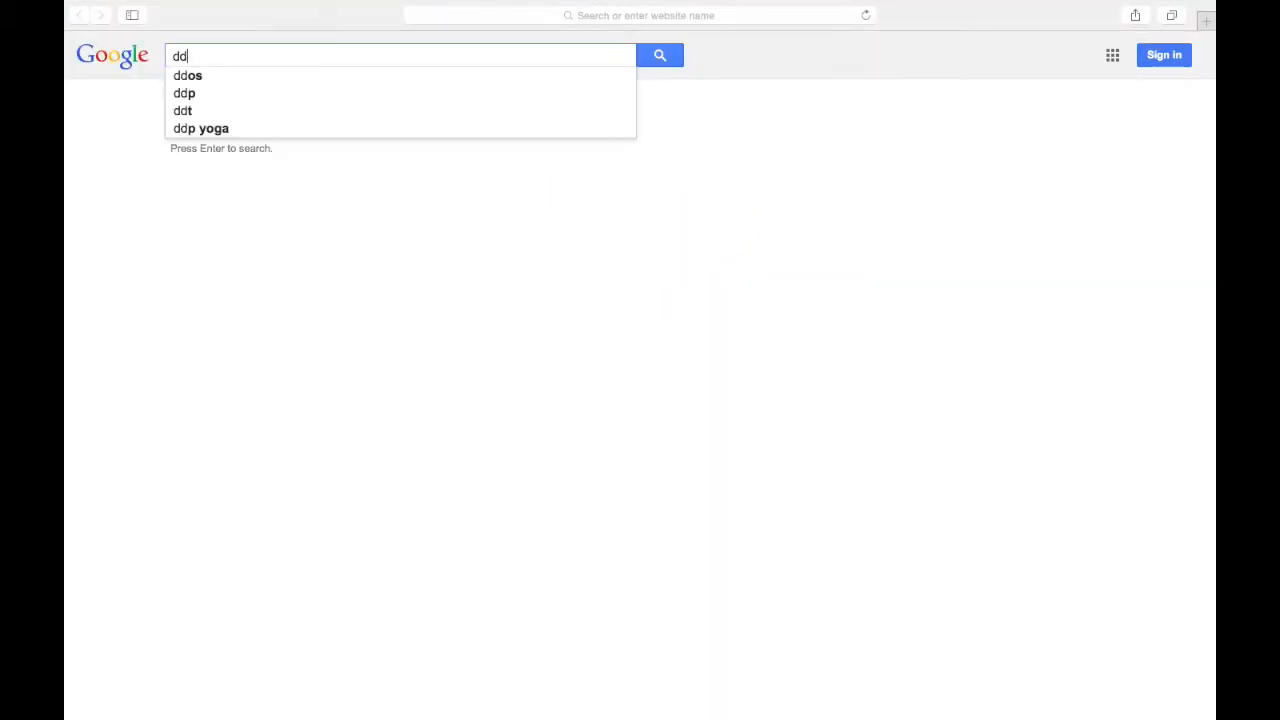
type("-wrt")
Step: Search dd-wrt, go to dd-wrt.com's Router Database, find 'asus' and open the RT-N16 entry
key("Return")
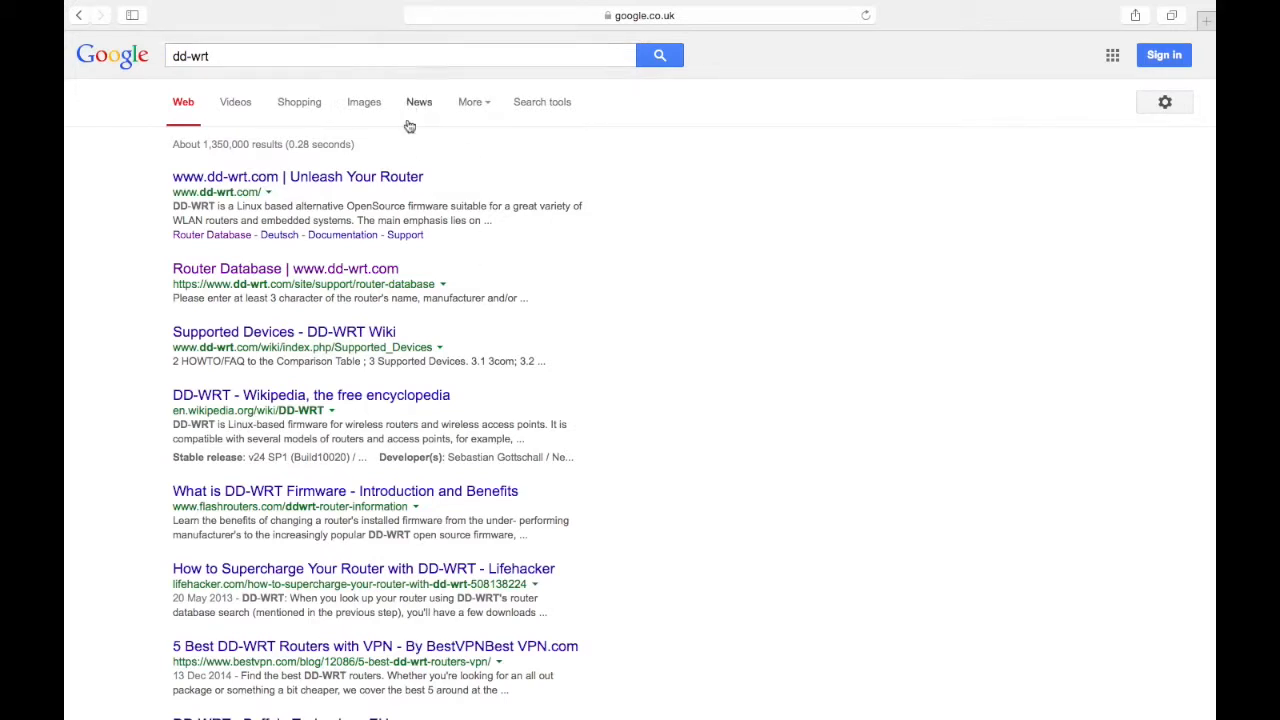
left_click(409, 178)
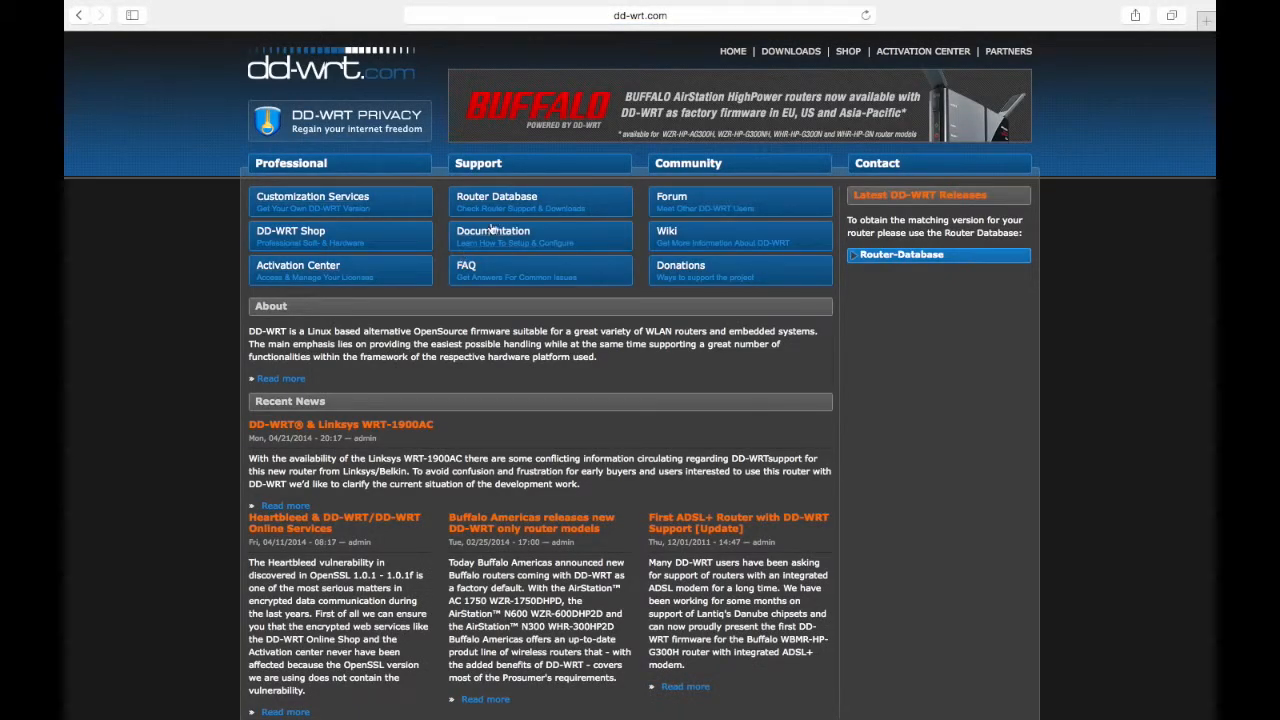
left_click(520, 200)
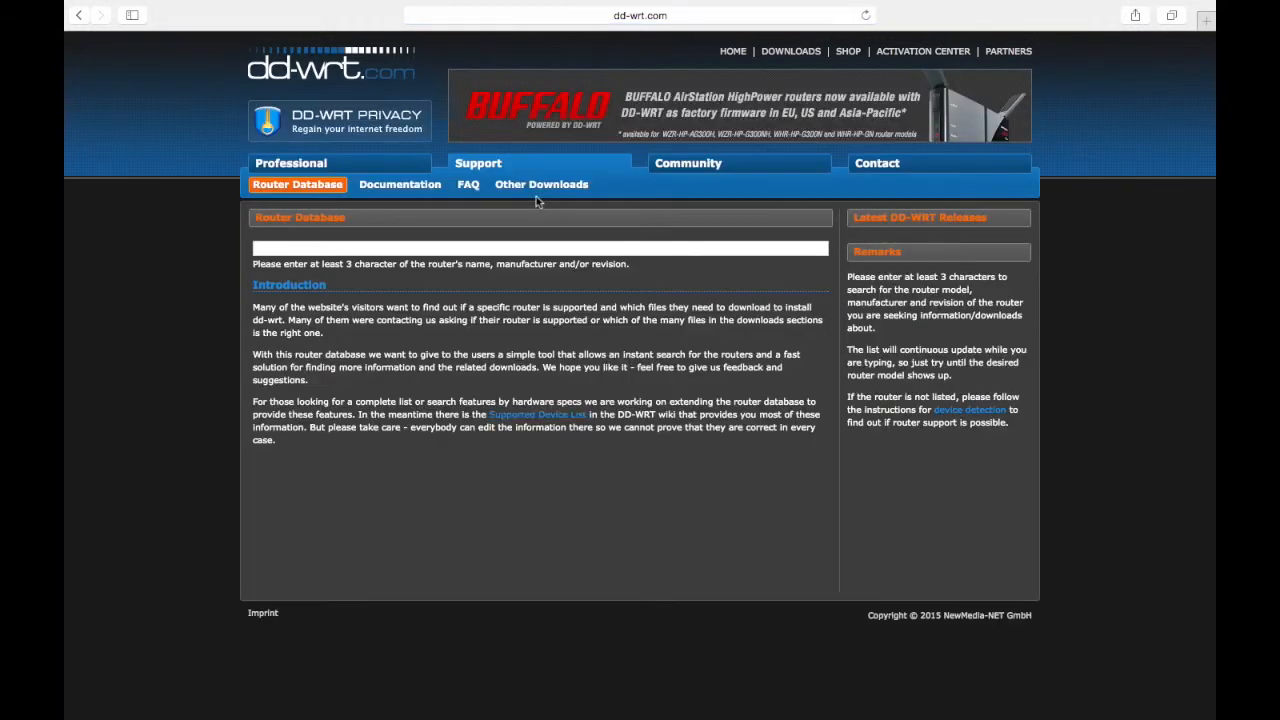
left_click(422, 248)
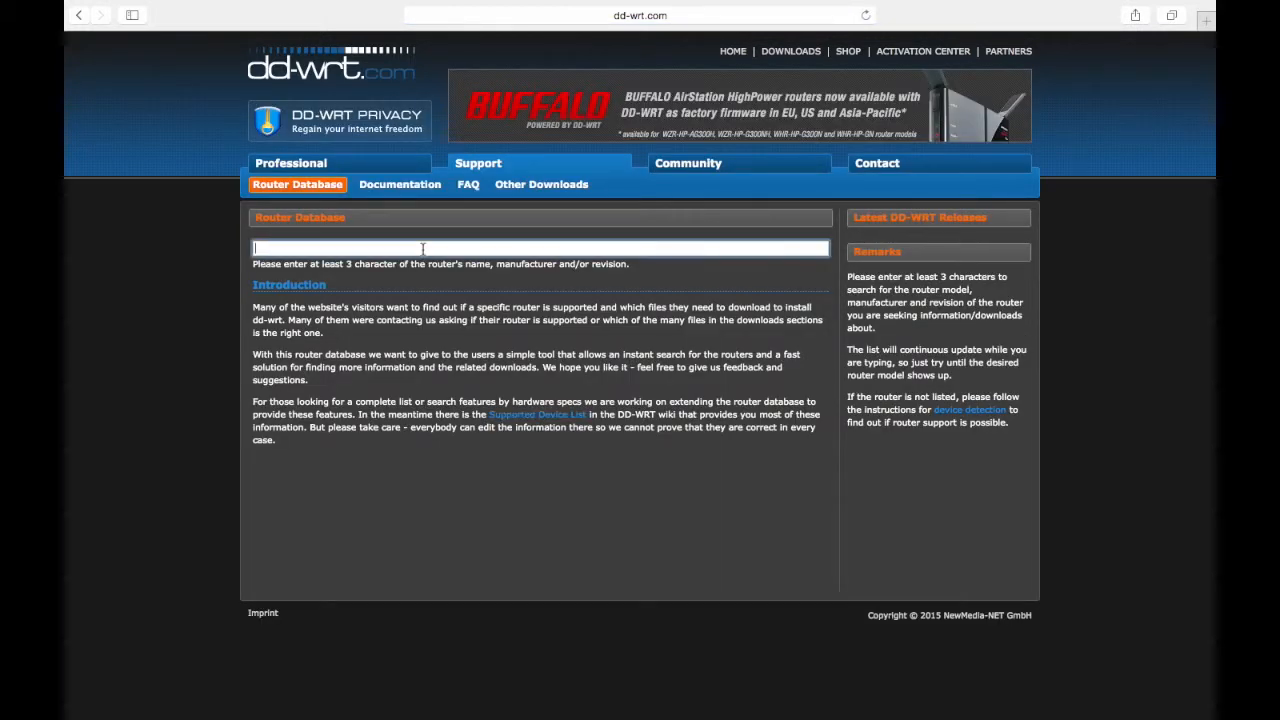
type("asus")
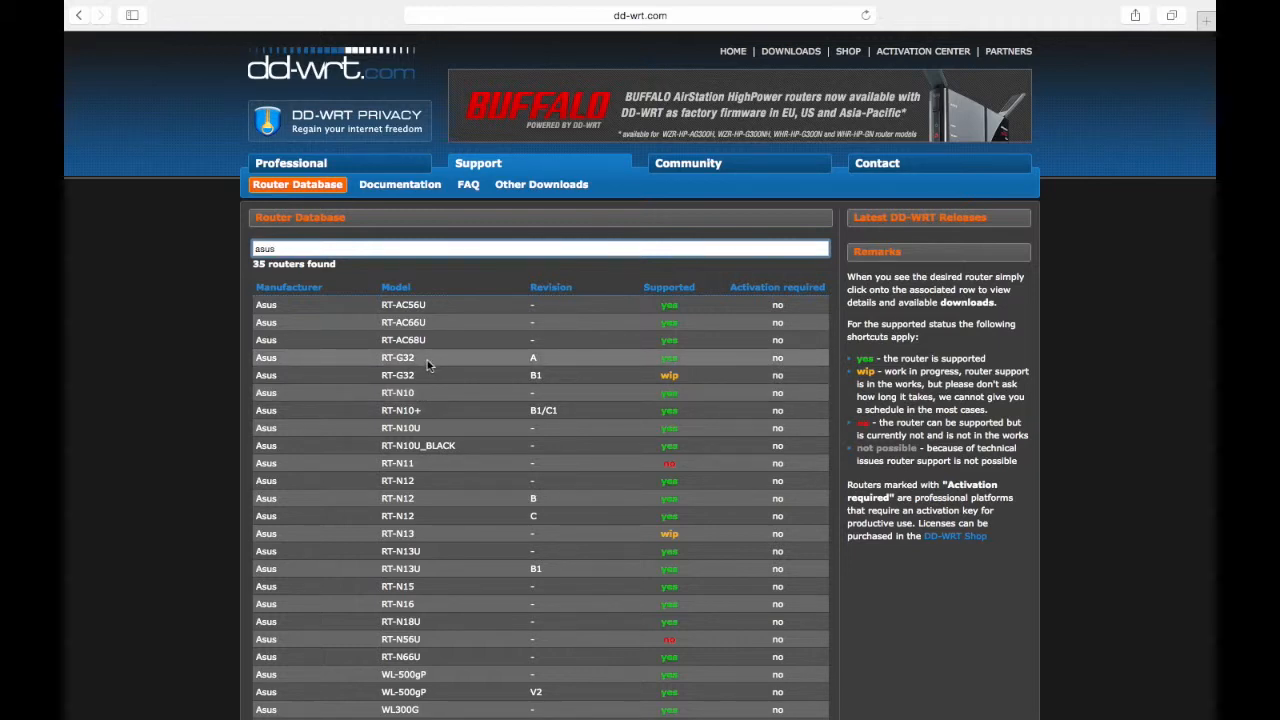
scroll(427, 360, "down", 3)
scroll(427, 360, "down", 2)
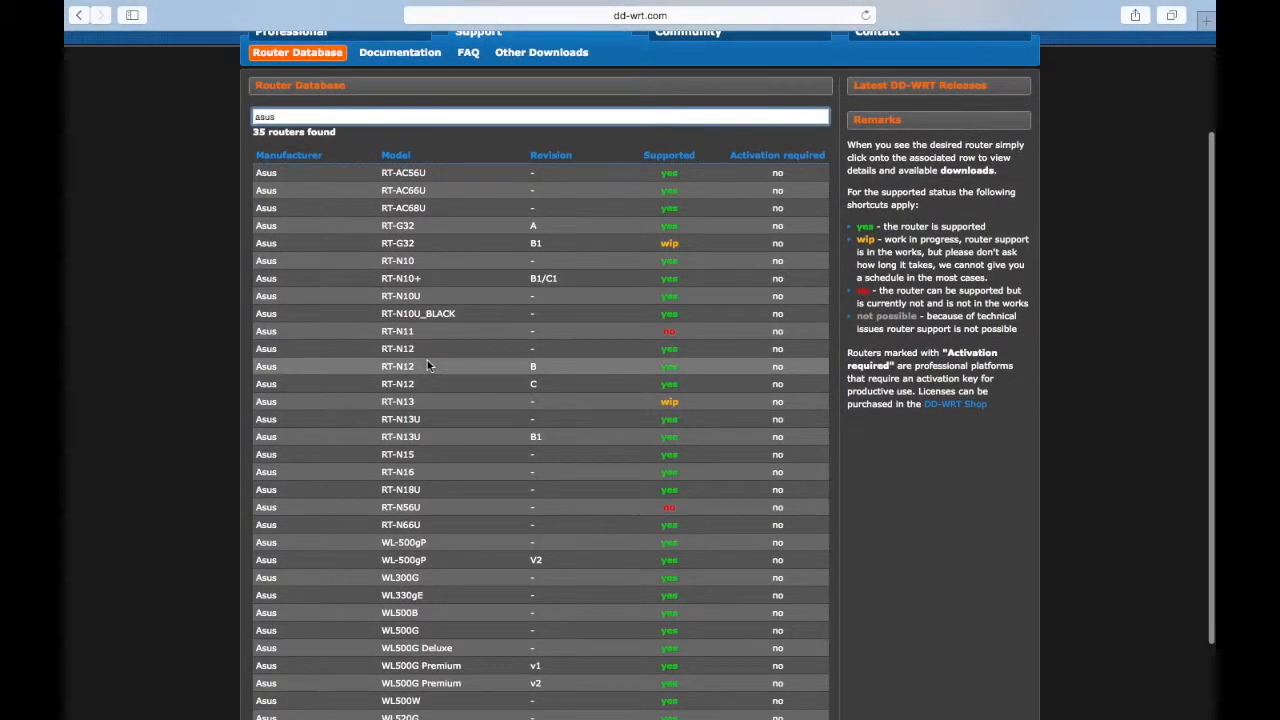
left_click(430, 474)
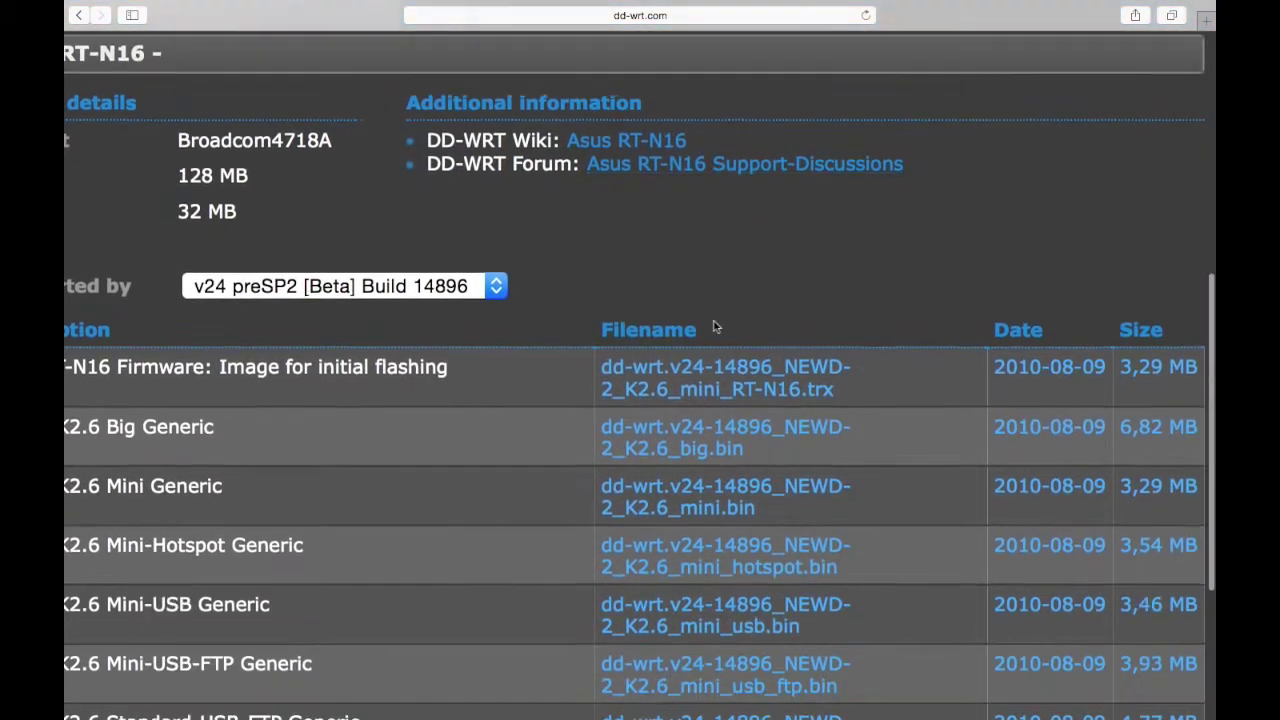
scroll(716, 327, "down", 5)
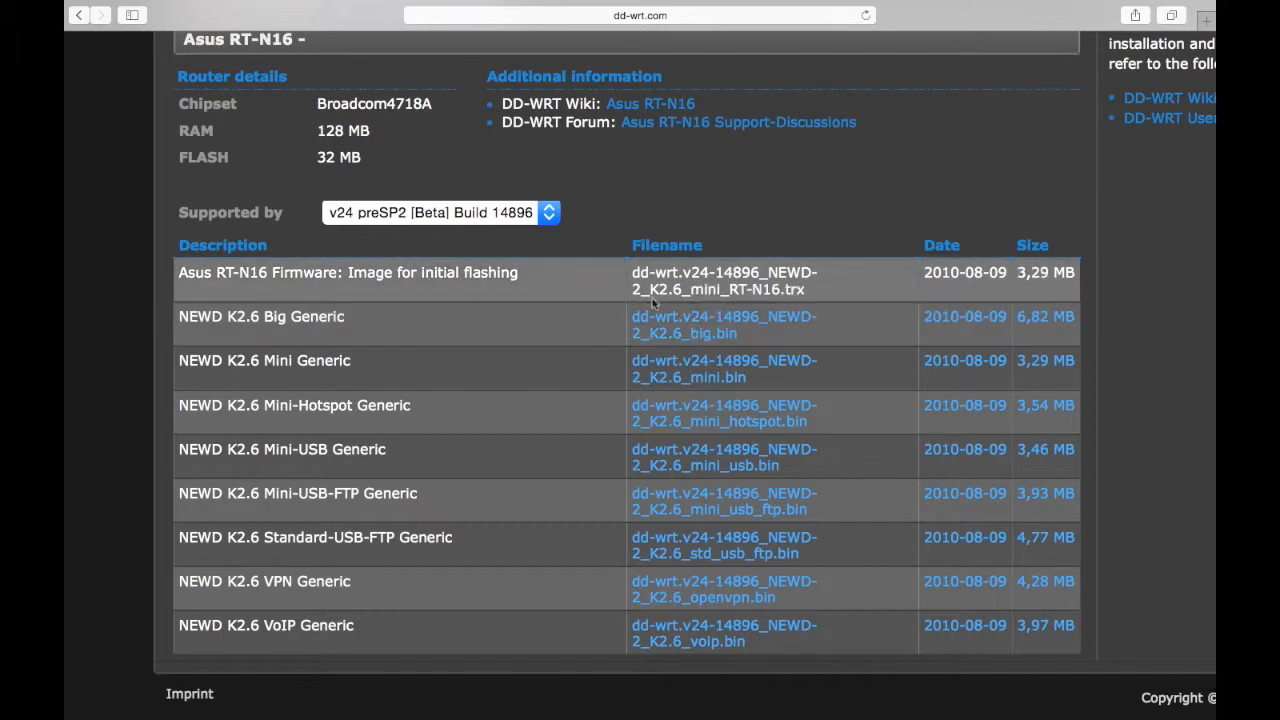
Step: Download mini_RT-N16.trx and the NEWD K2.6 Big Generic .bin, keeping build 14896
left_click(688, 276)
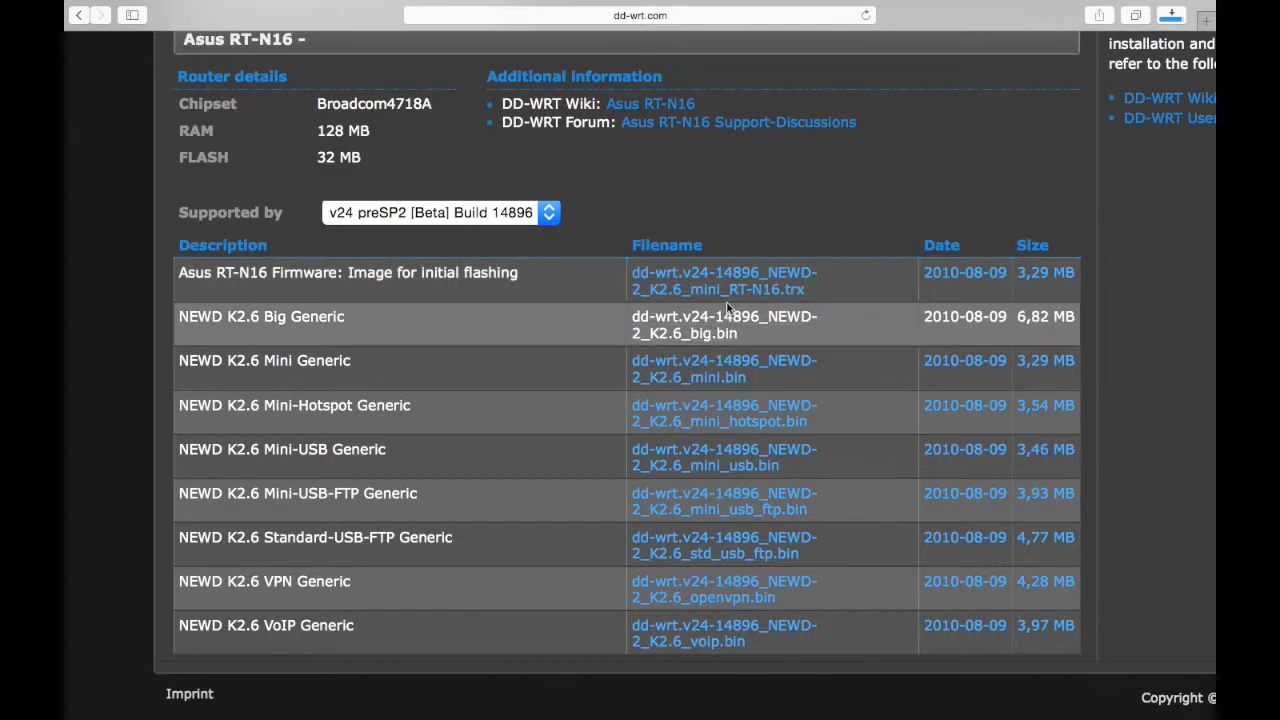
left_click(707, 334)
left_click(548, 212)
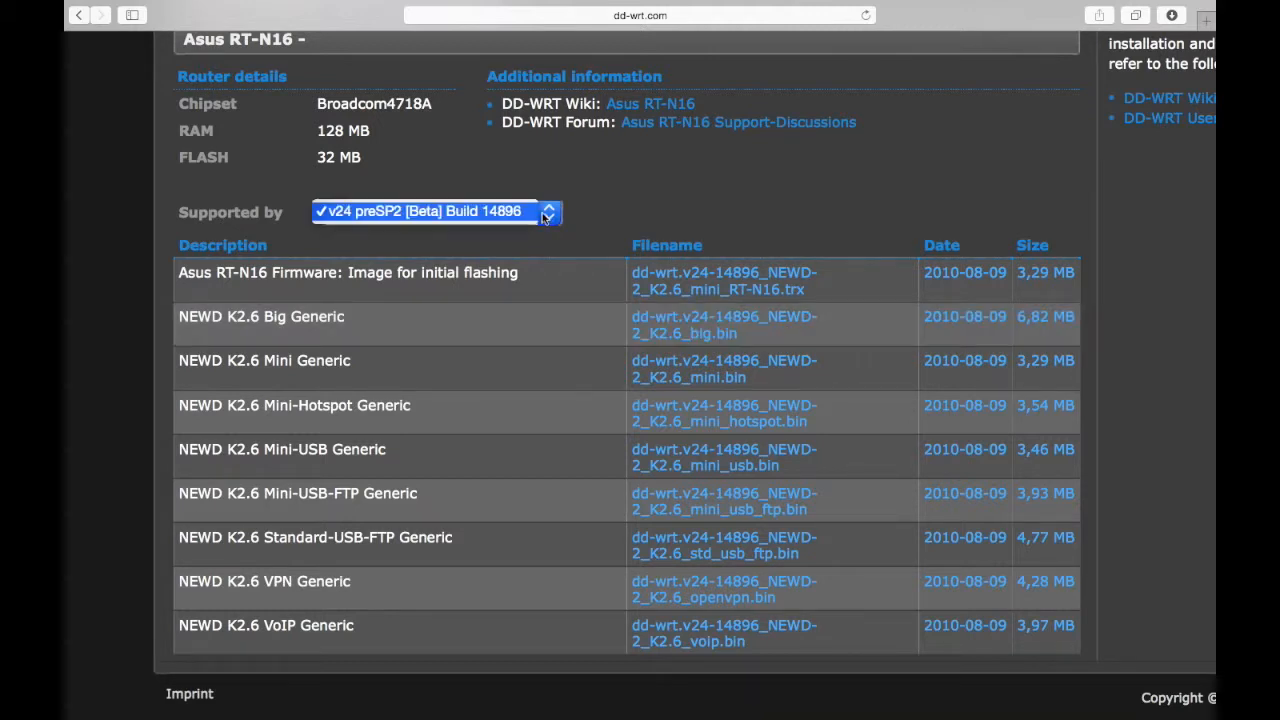
left_click(718, 330)
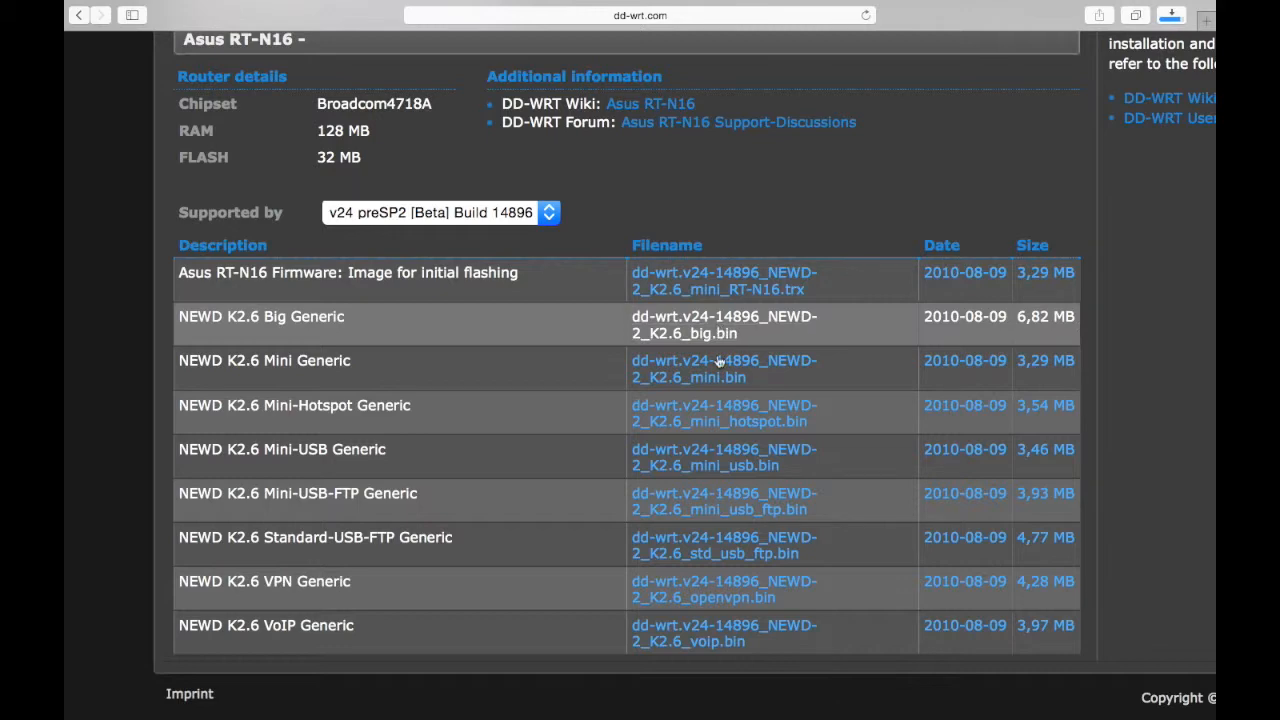
scroll(717, 374, "up", 5)
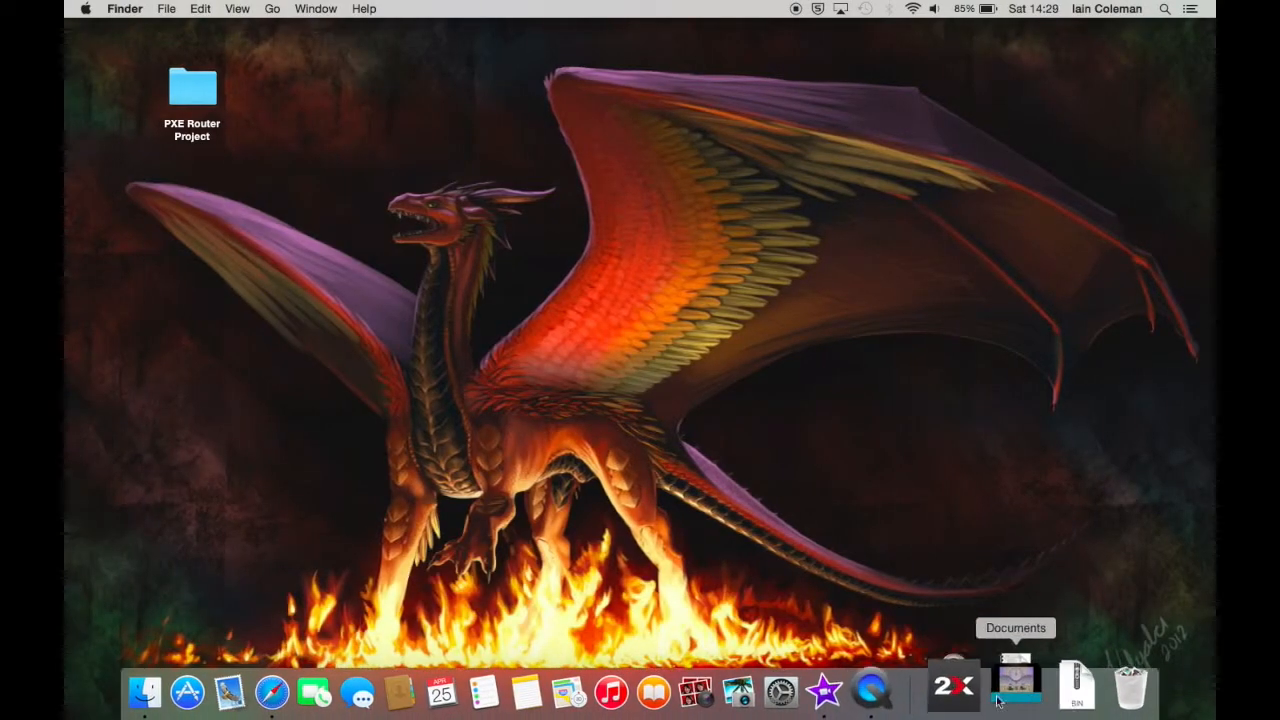
Step: Move both firmware files from Downloads into PXE Router Project's DD-WRT folder, then return to Safari
left_click(1050, 690)
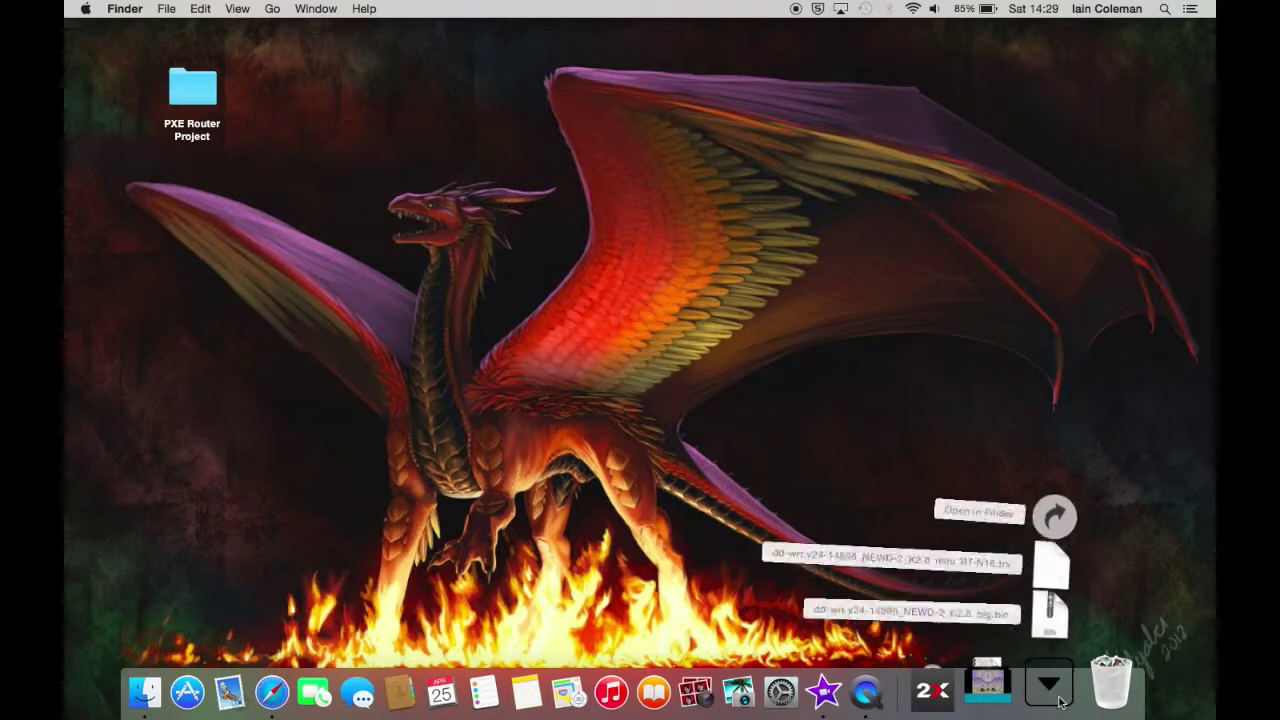
left_click(1055, 508)
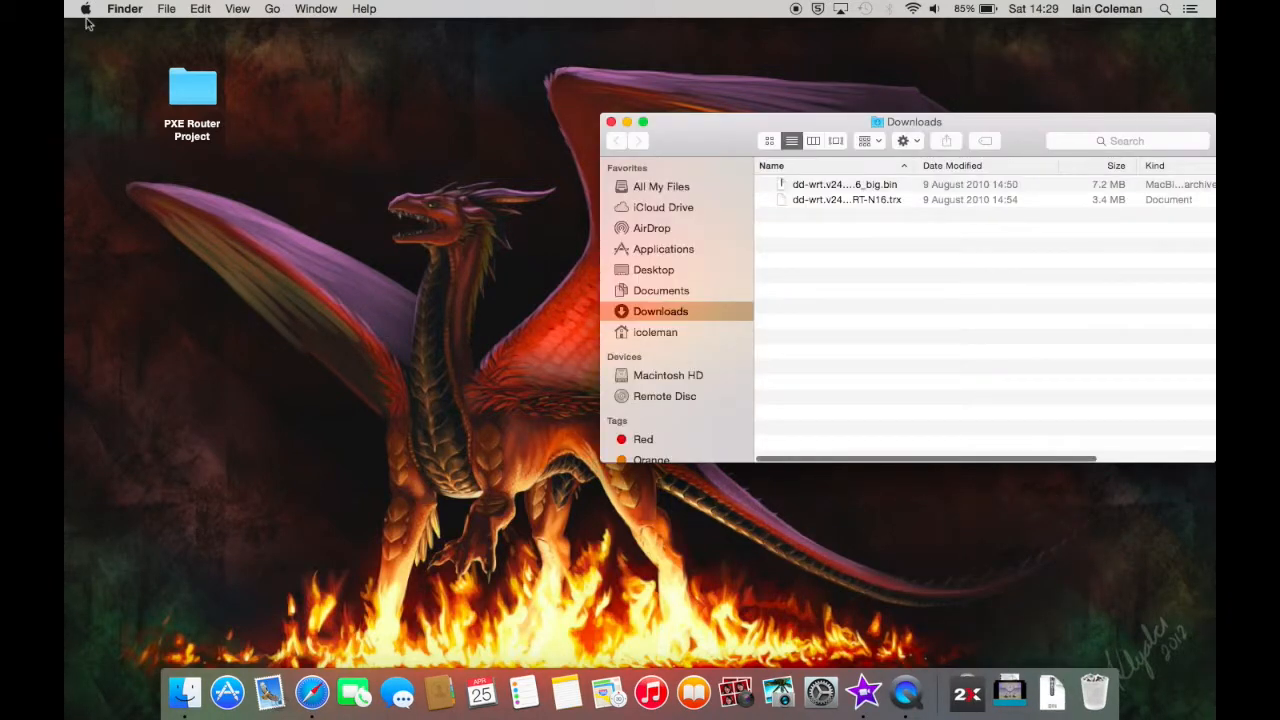
double_click(192, 95)
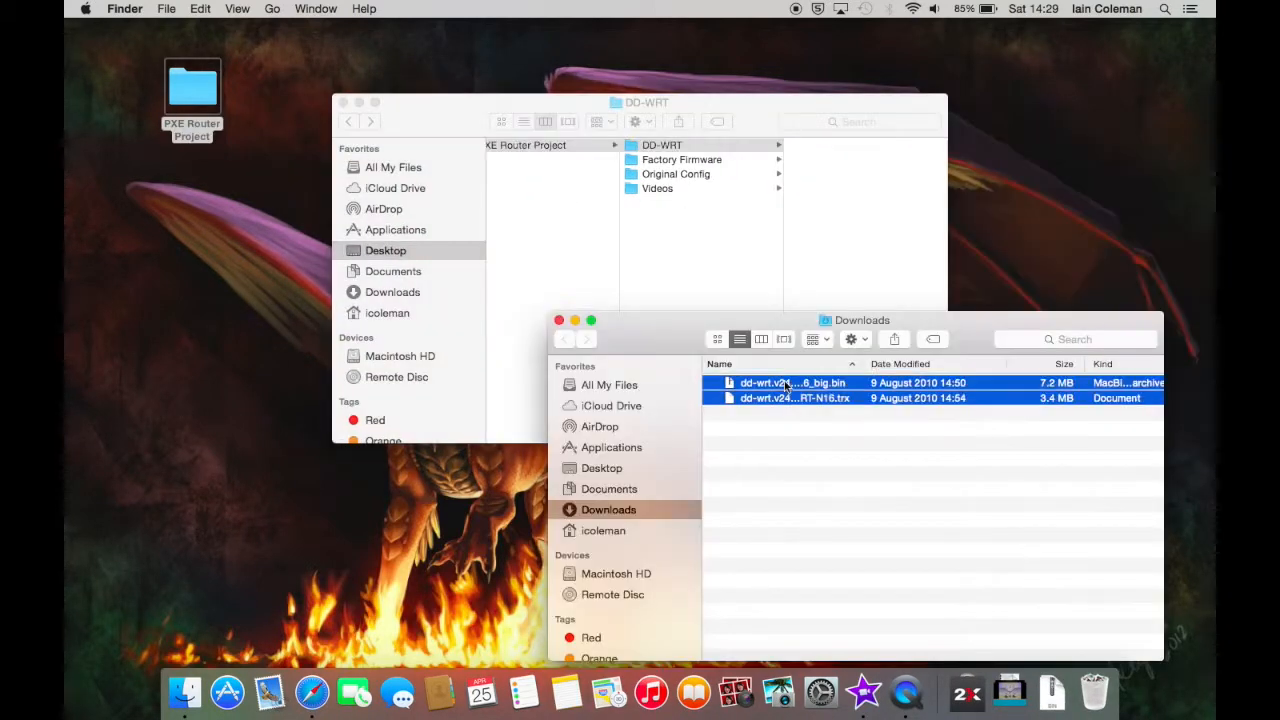
left_click_drag(771, 386, 882, 207)
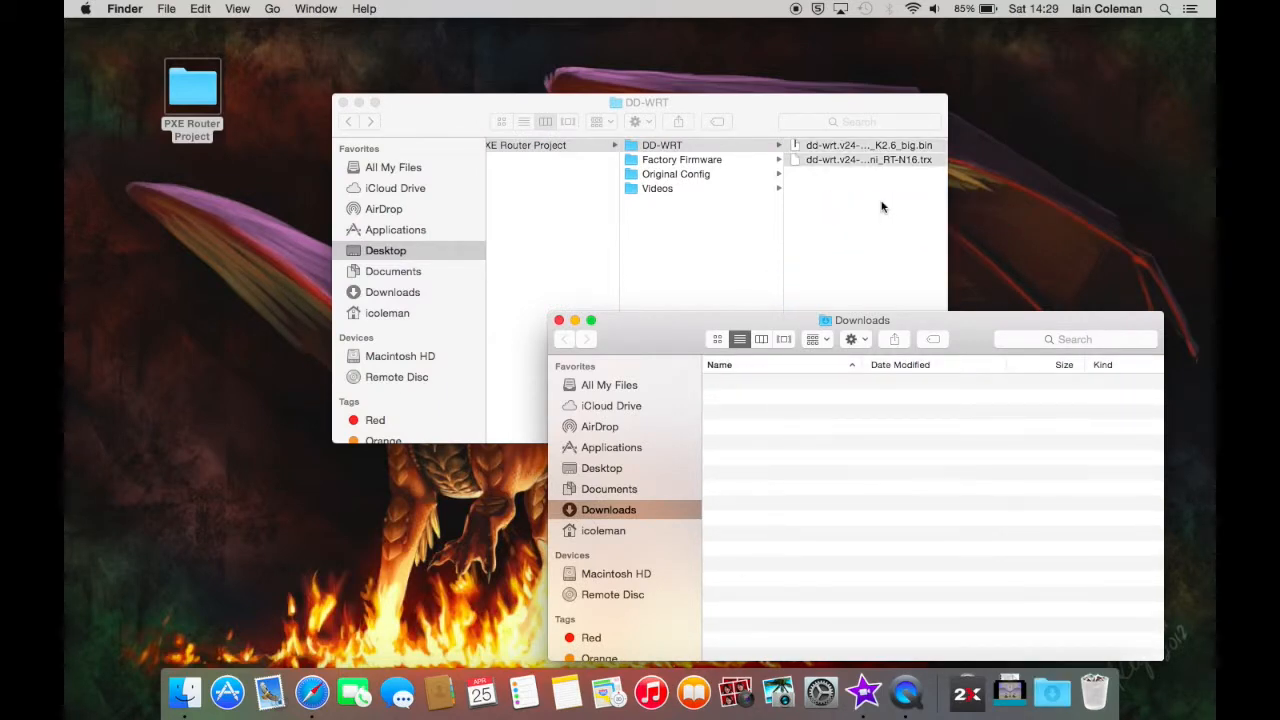
key("super+w")
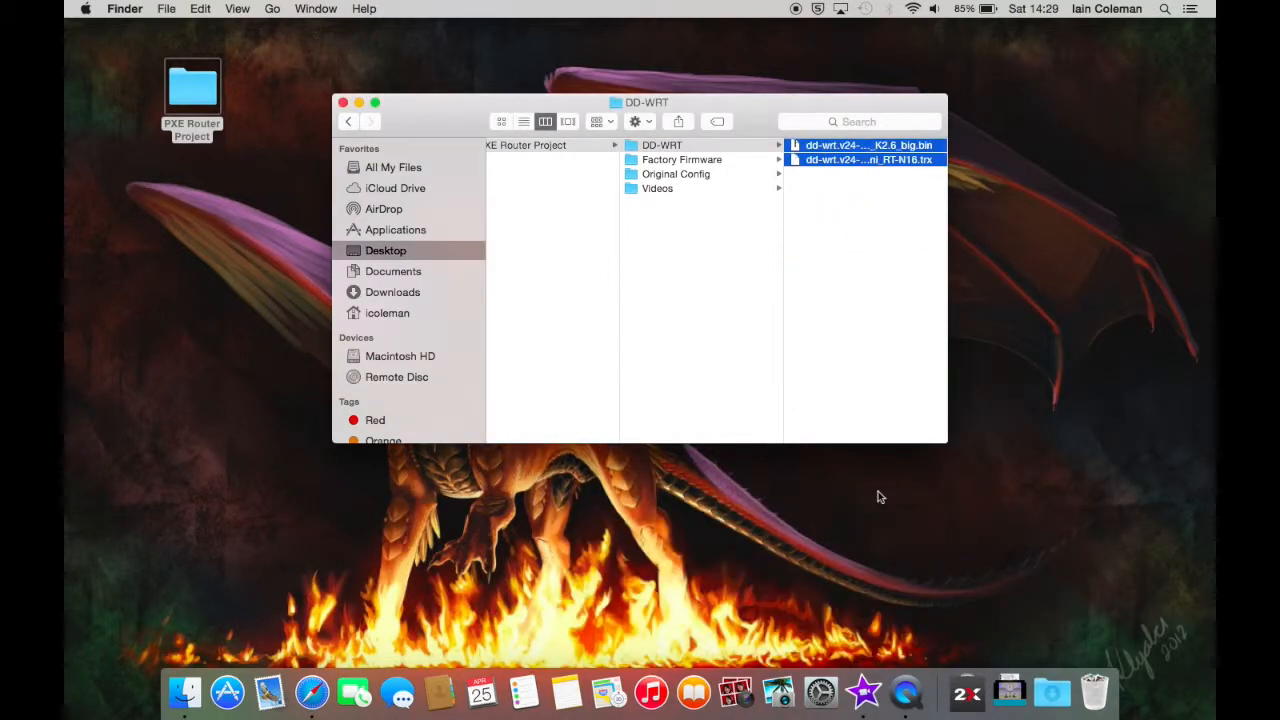
key("super+Tab")
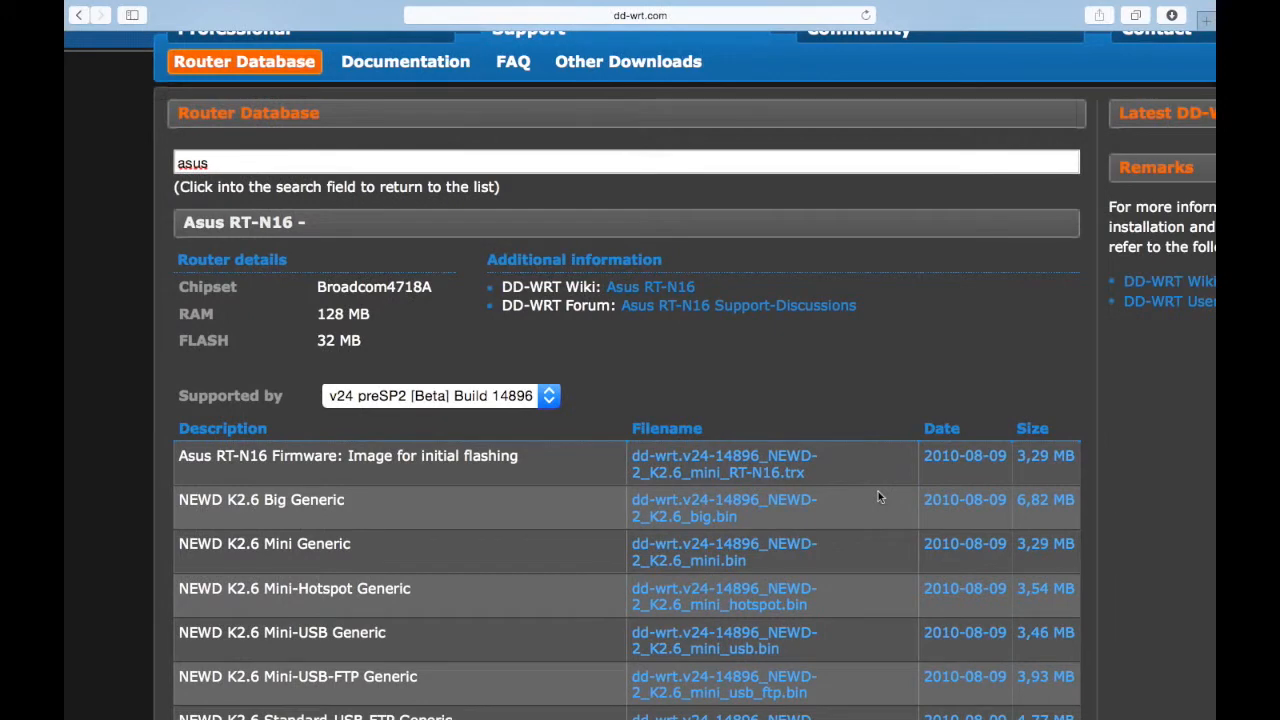
Step: Load the ASUS router at 192.168.1.1 and go to its Administration page
left_click(741, 15)
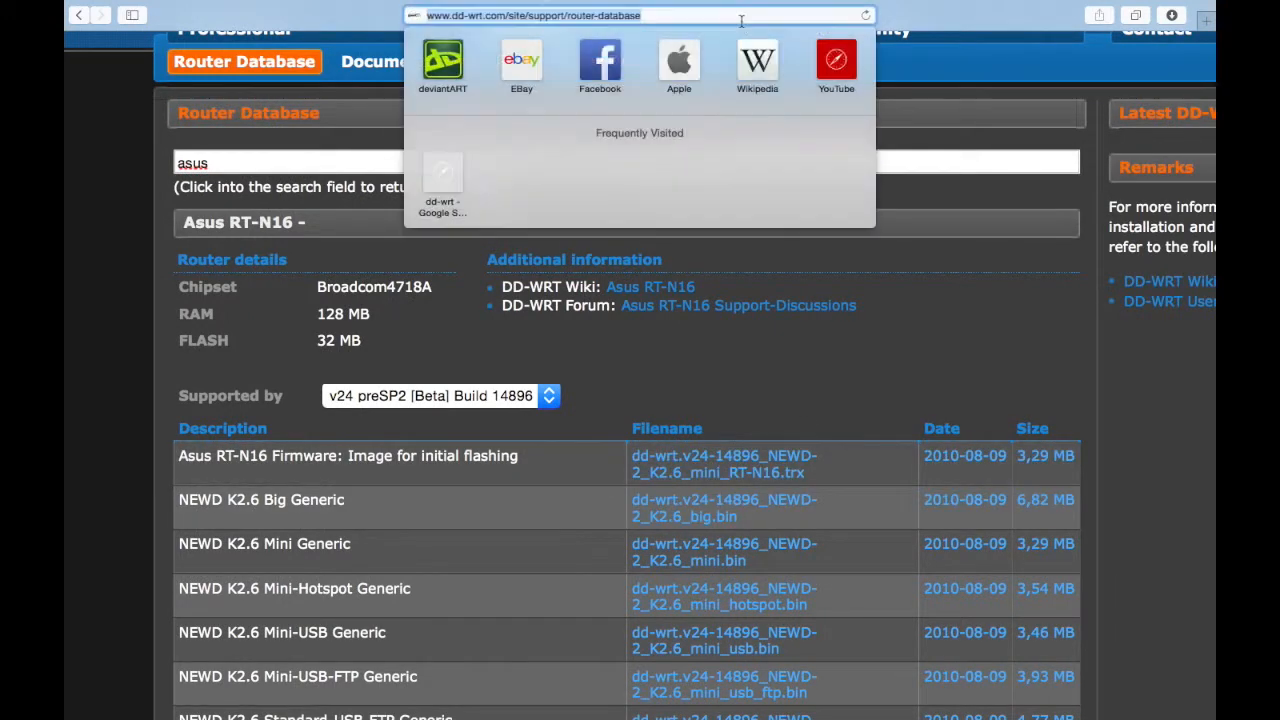
type("192.168.1.1")
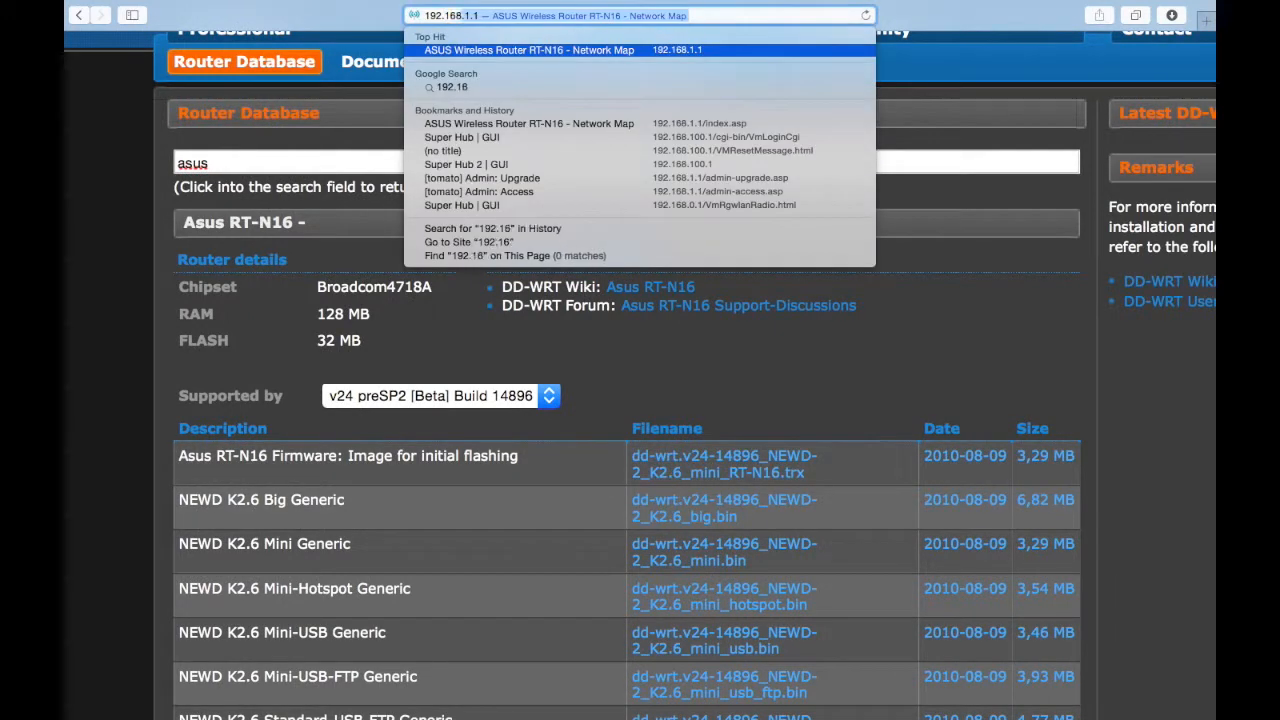
key("Return")
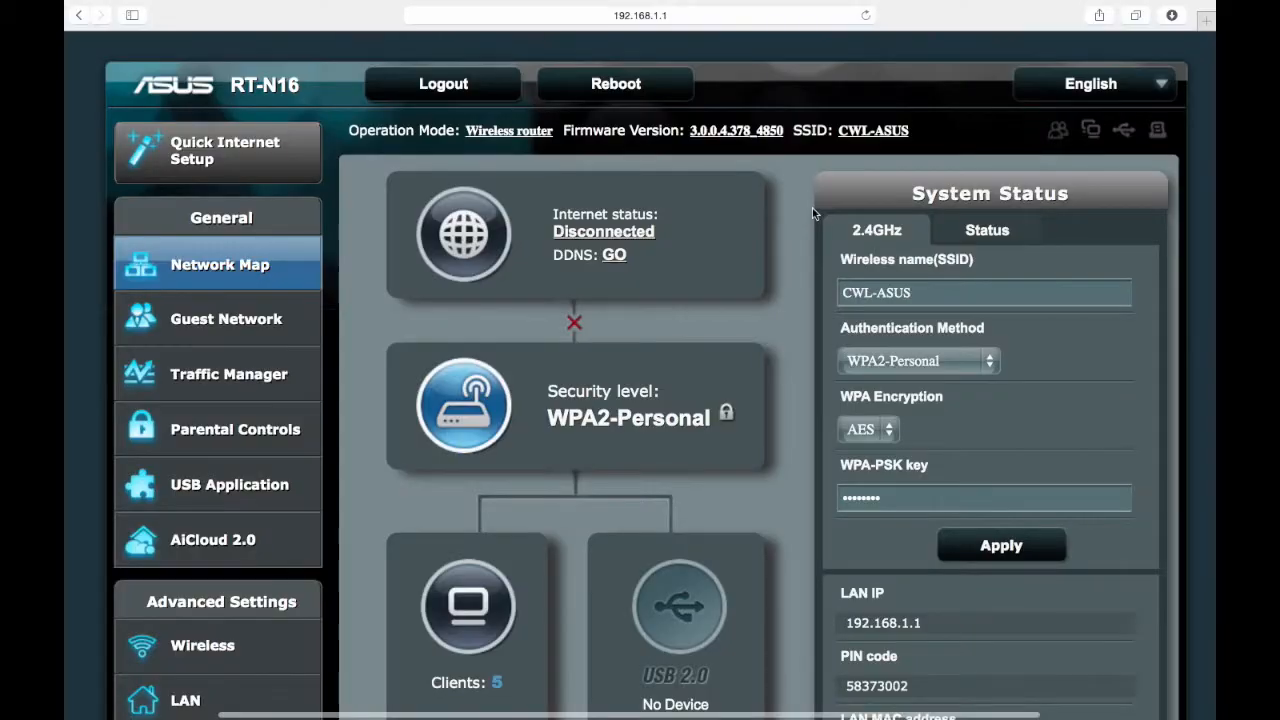
scroll(809, 207, "down", 2)
scroll(809, 207, "down", 2)
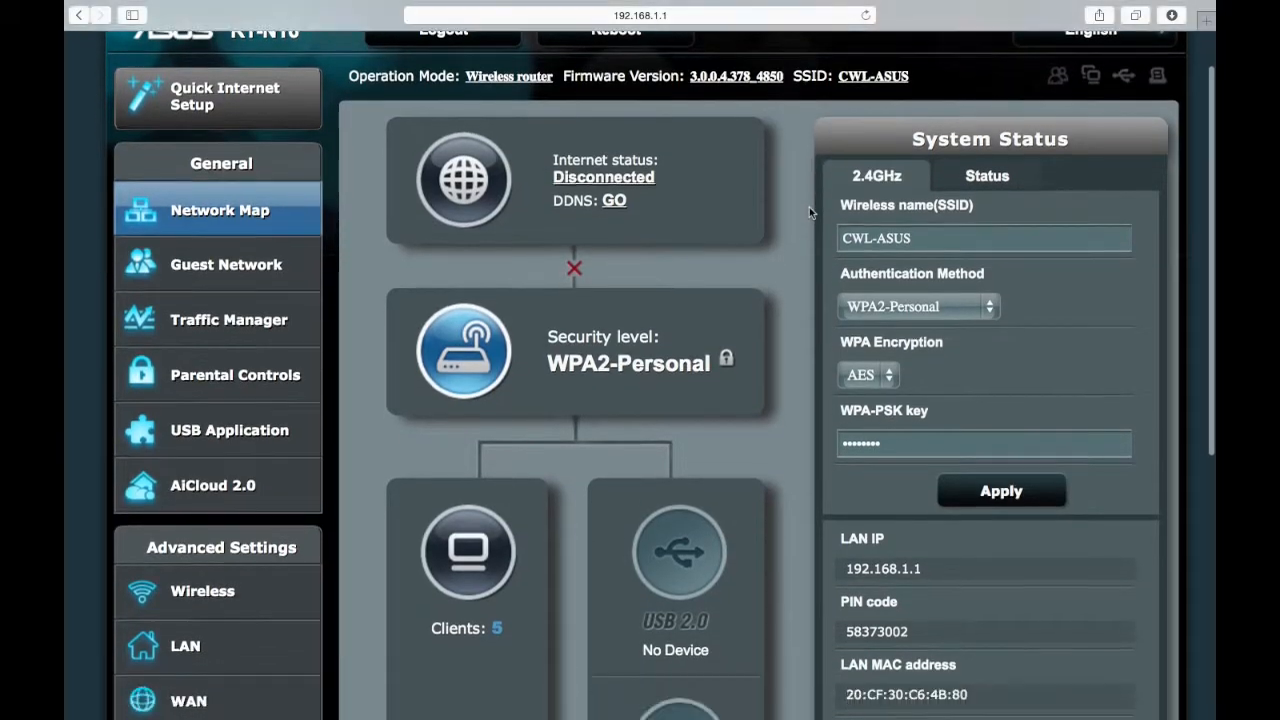
scroll(809, 207, "down", 3)
scroll(809, 207, "down", 4)
scroll(809, 207, "down", 1)
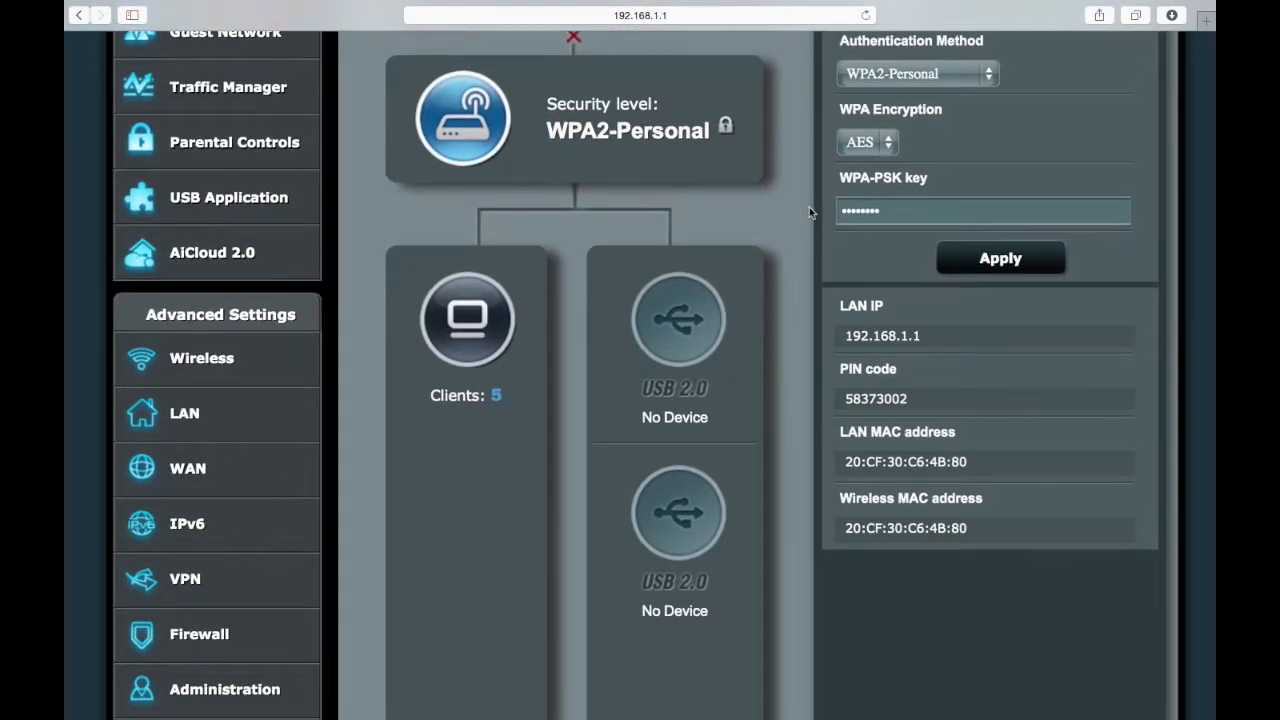
scroll(809, 207, "down", 3)
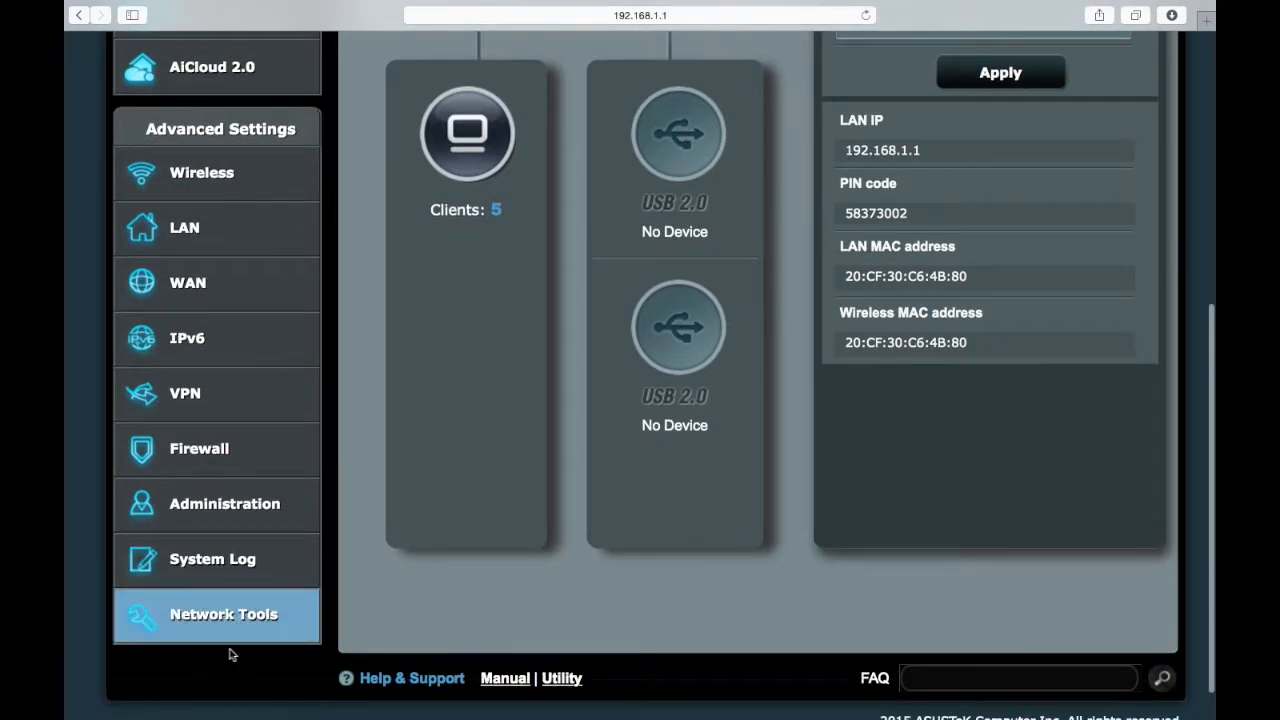
left_click(203, 504)
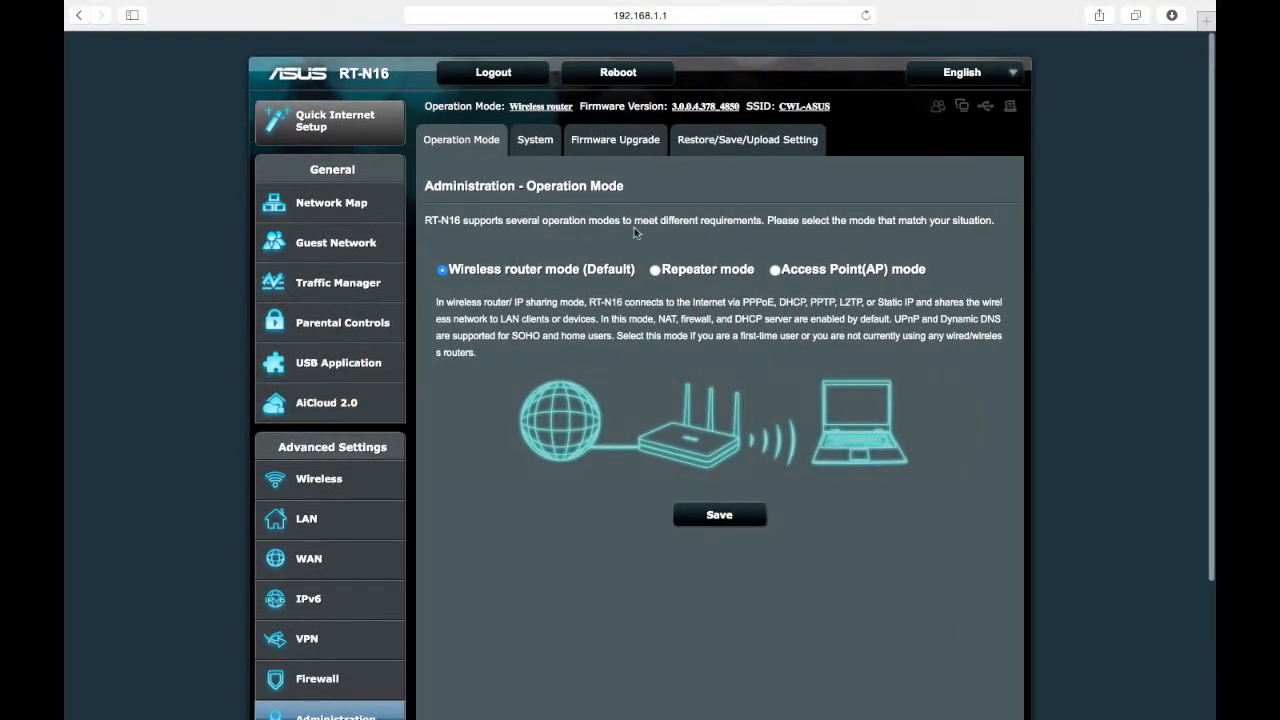
Step: On Restore/Save/Upload Setting, restore factory defaults and confirm wiping all settings
left_click(745, 147)
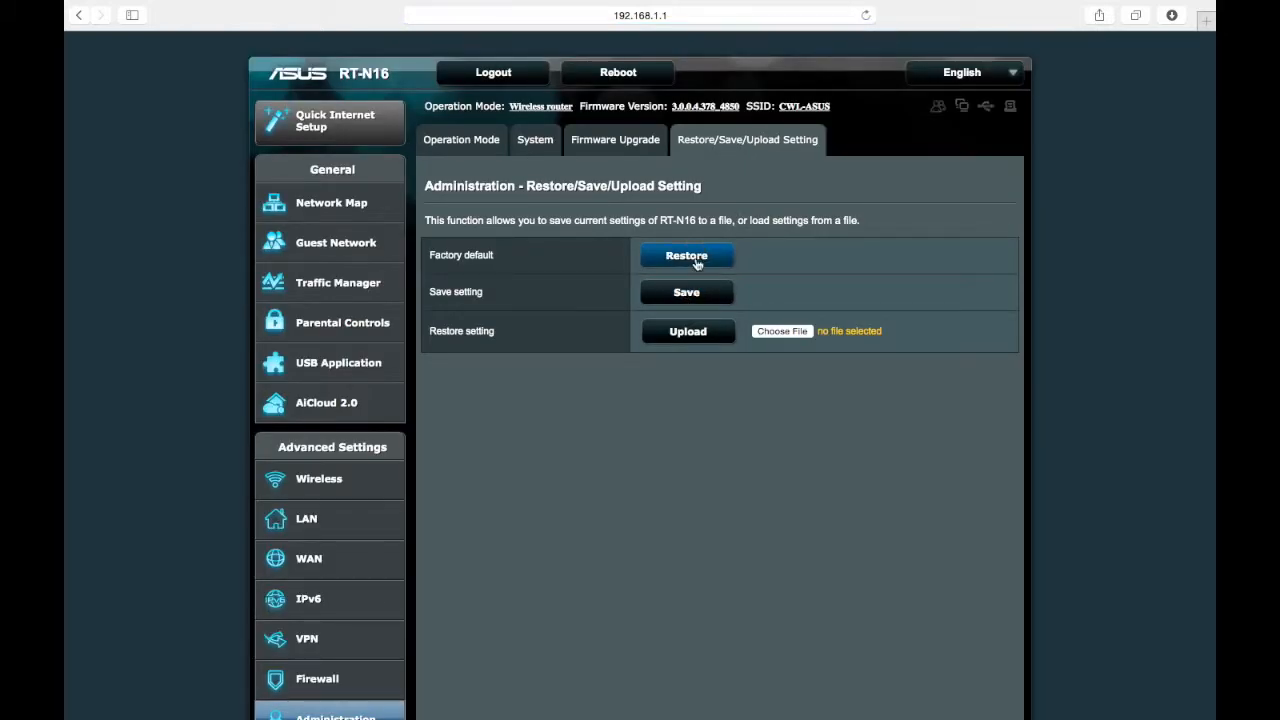
left_click(697, 260)
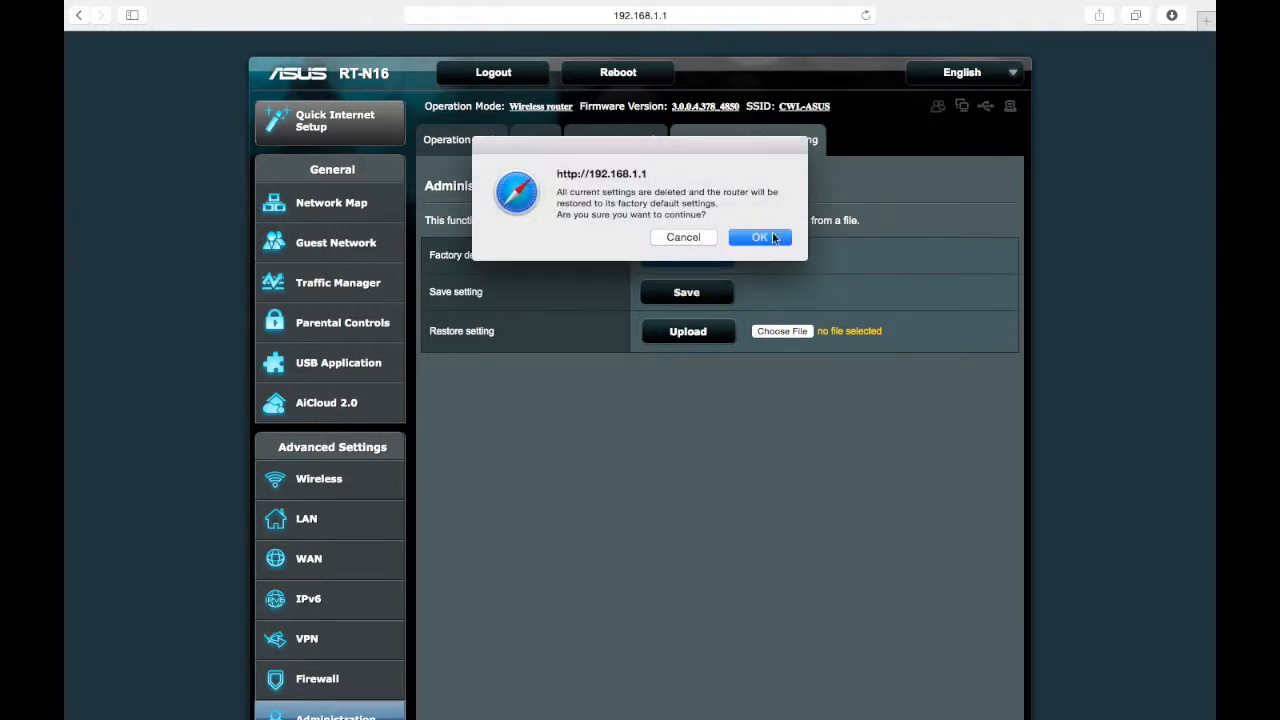
left_click(762, 237)
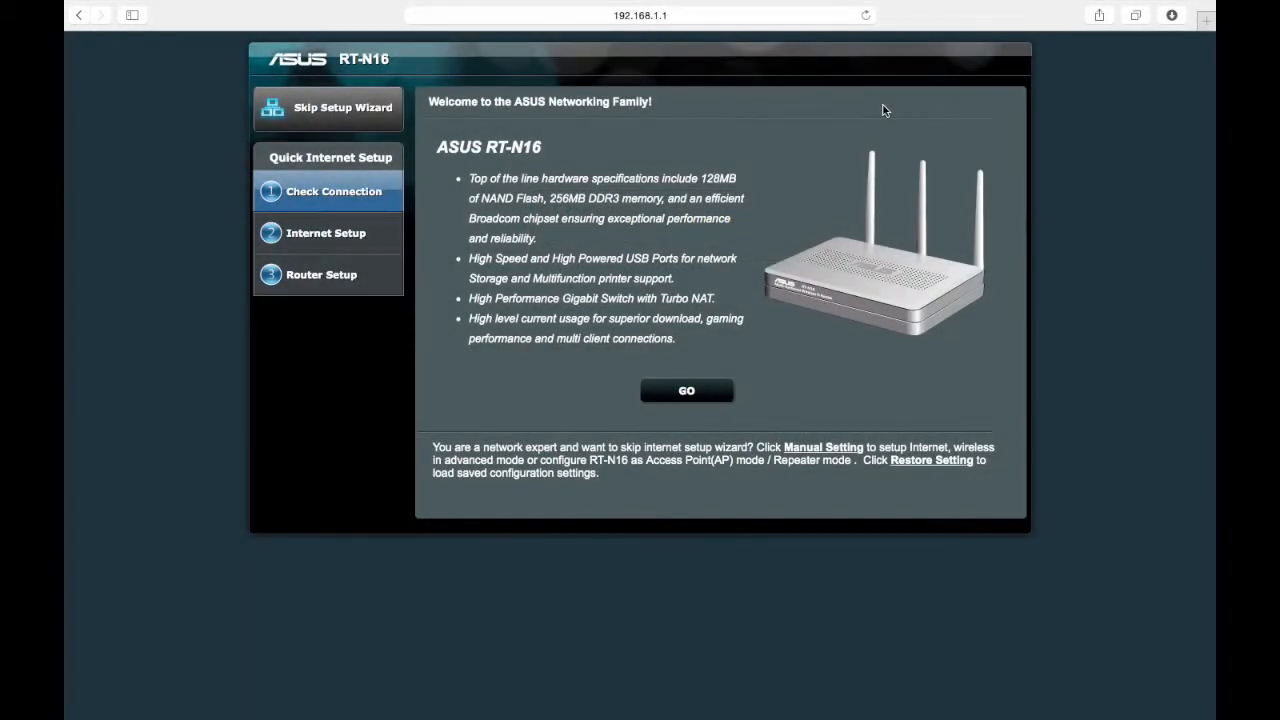
mouse_move(867, 4)
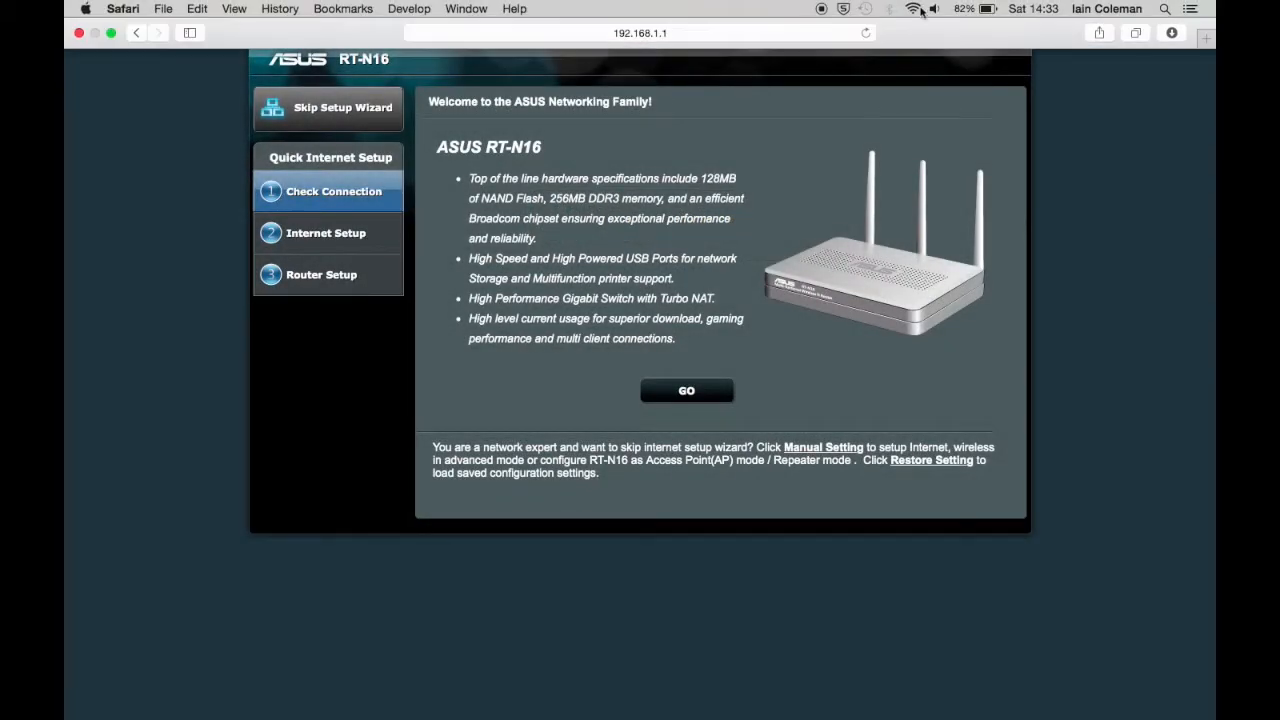
Step: Check the Mac's Wi-Fi network, skip the Quick Internet Setup wizard and reach the Firmware Upgrade page
left_click(912, 8)
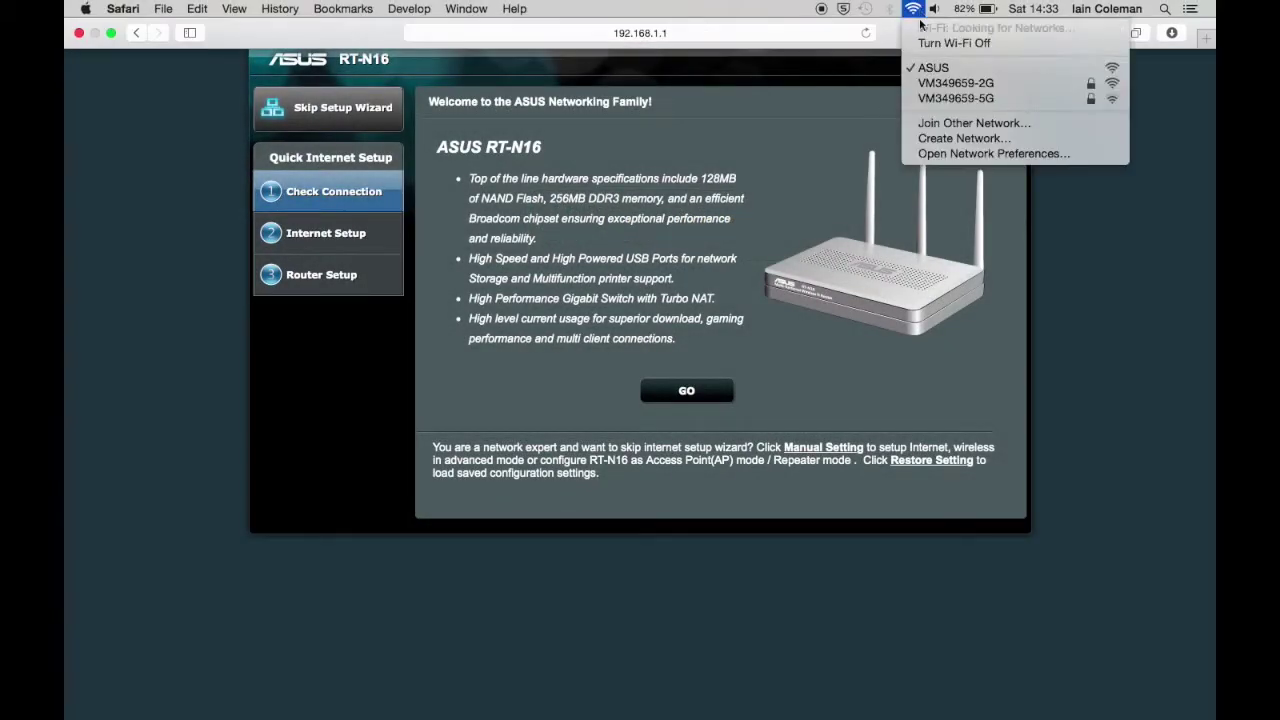
left_click(1052, 309)
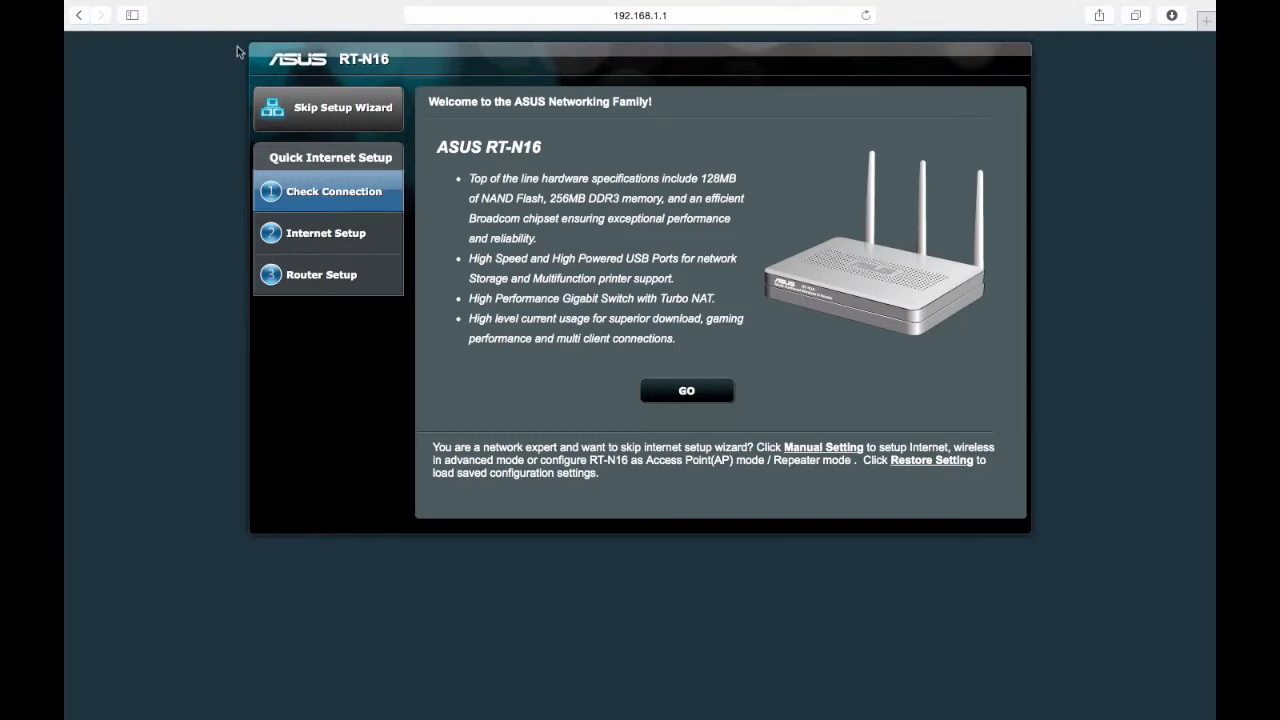
left_click(343, 107)
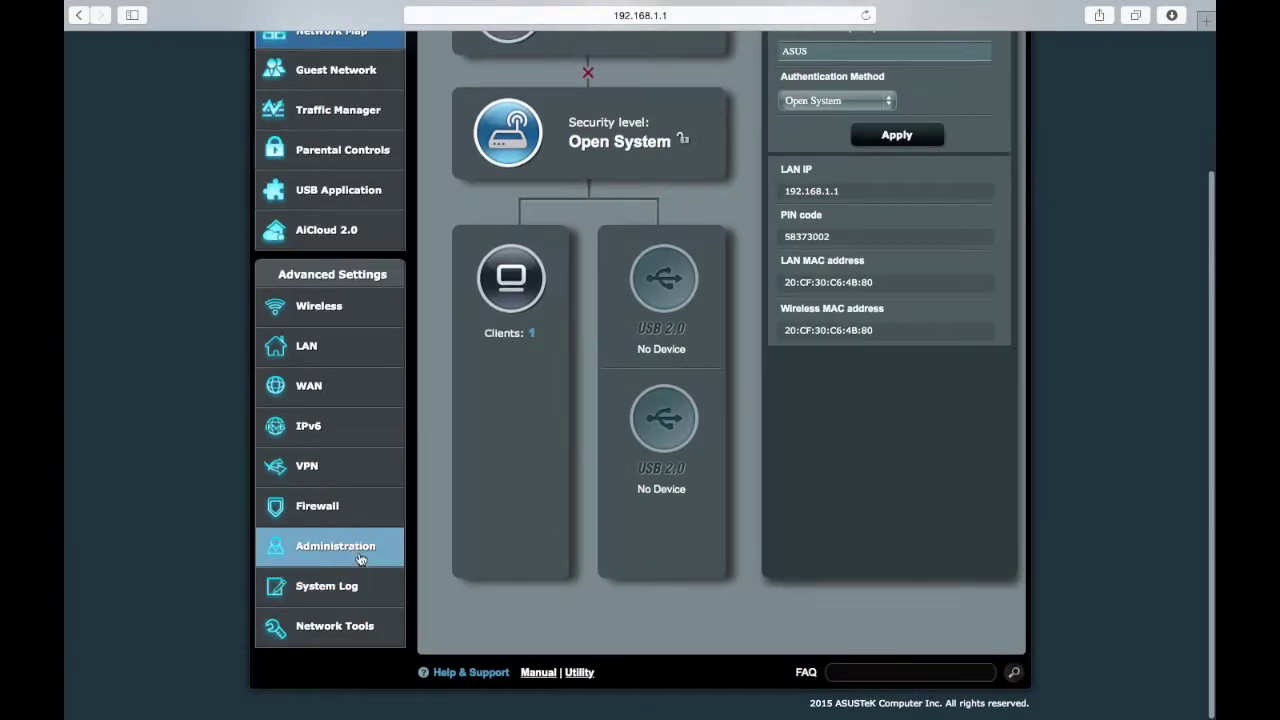
left_click(333, 565)
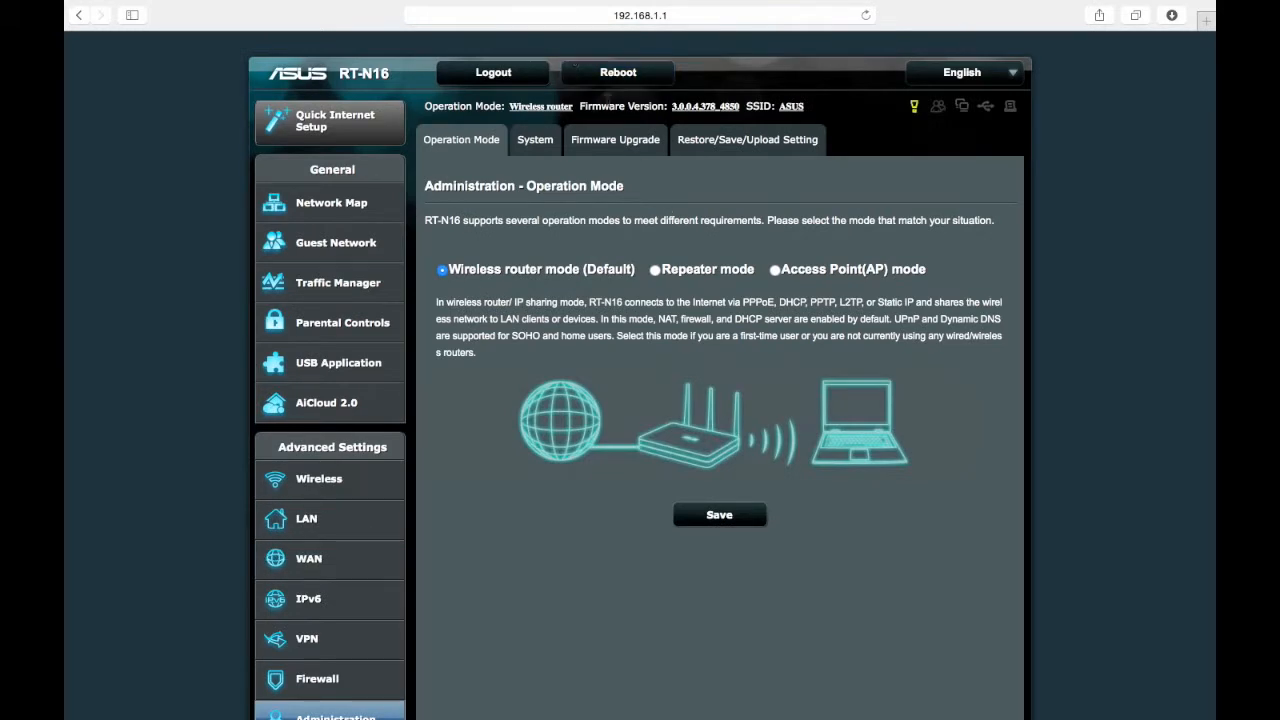
left_click(633, 140)
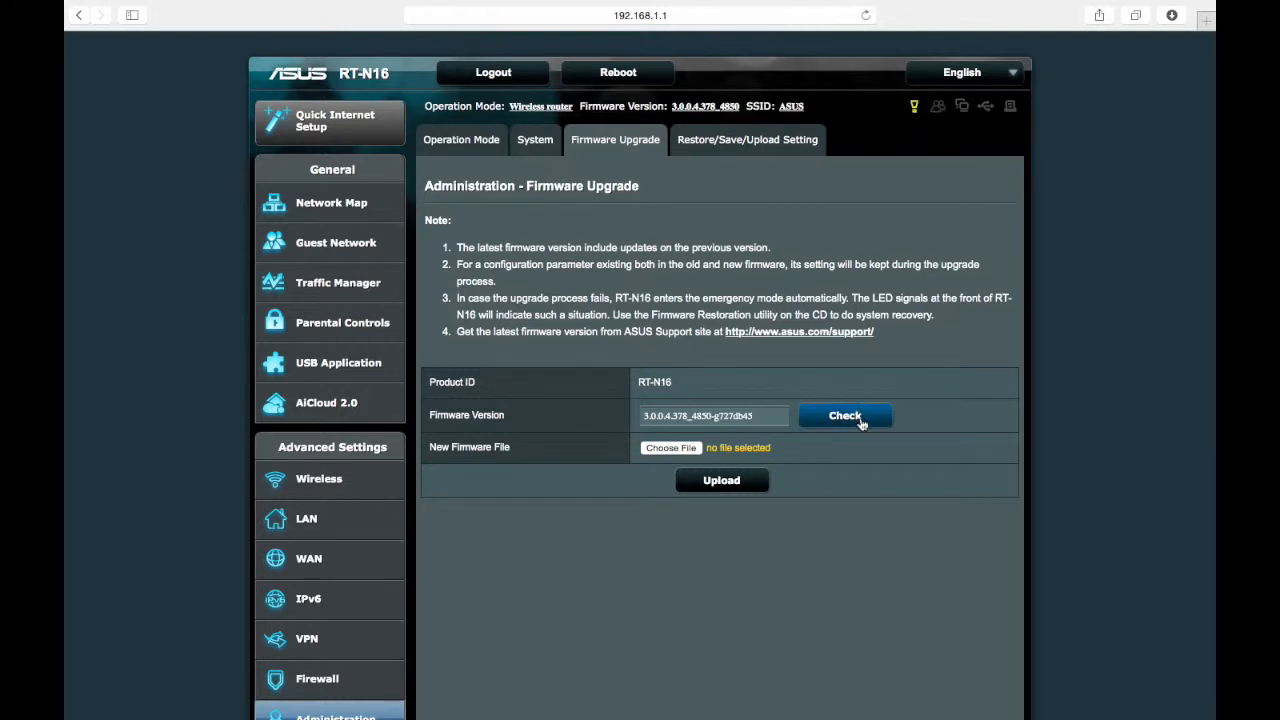
Step: Choose the dd-wrt mini RT-N16 .trx from the DD-WRT folder as the new firmware file
left_click(664, 452)
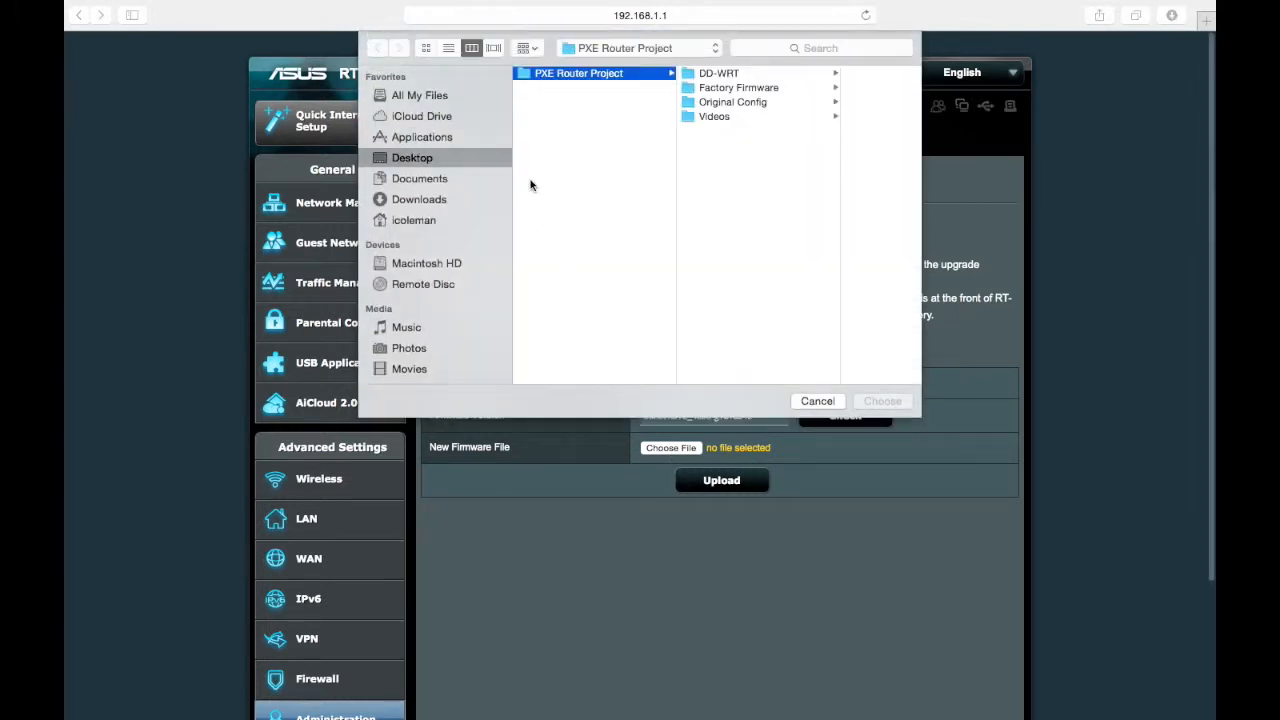
left_click(718, 73)
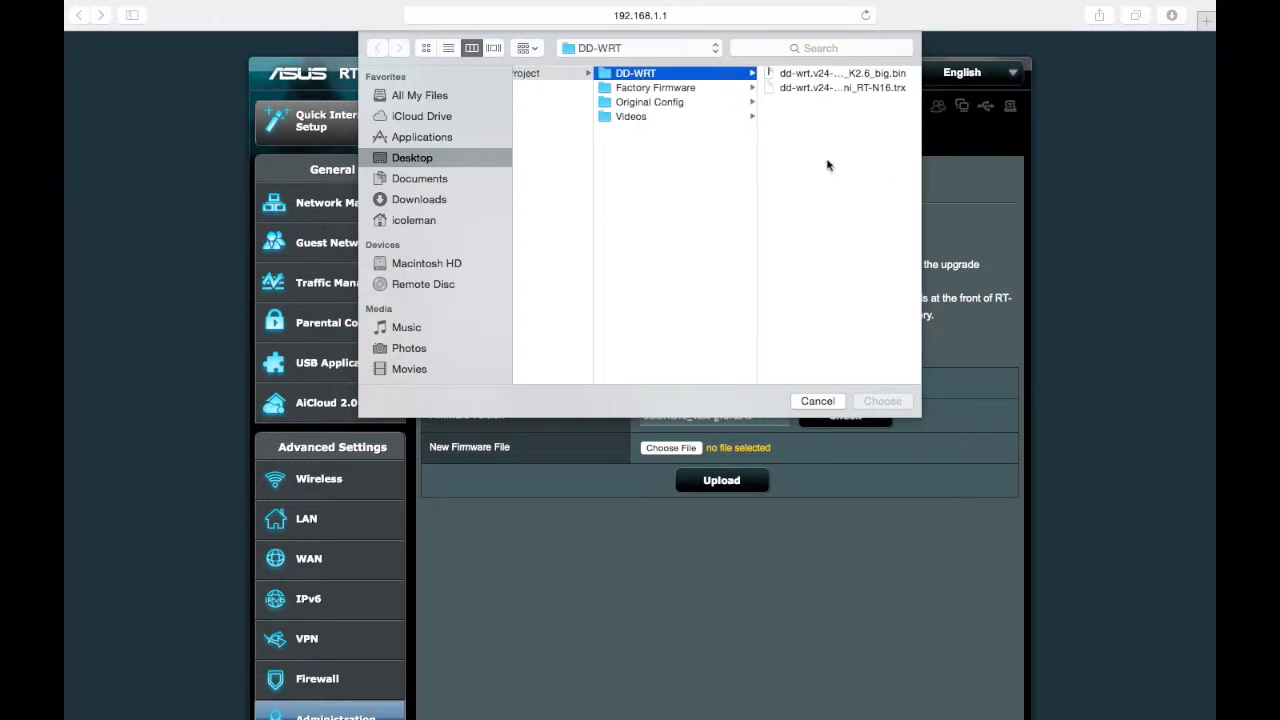
left_click(846, 89)
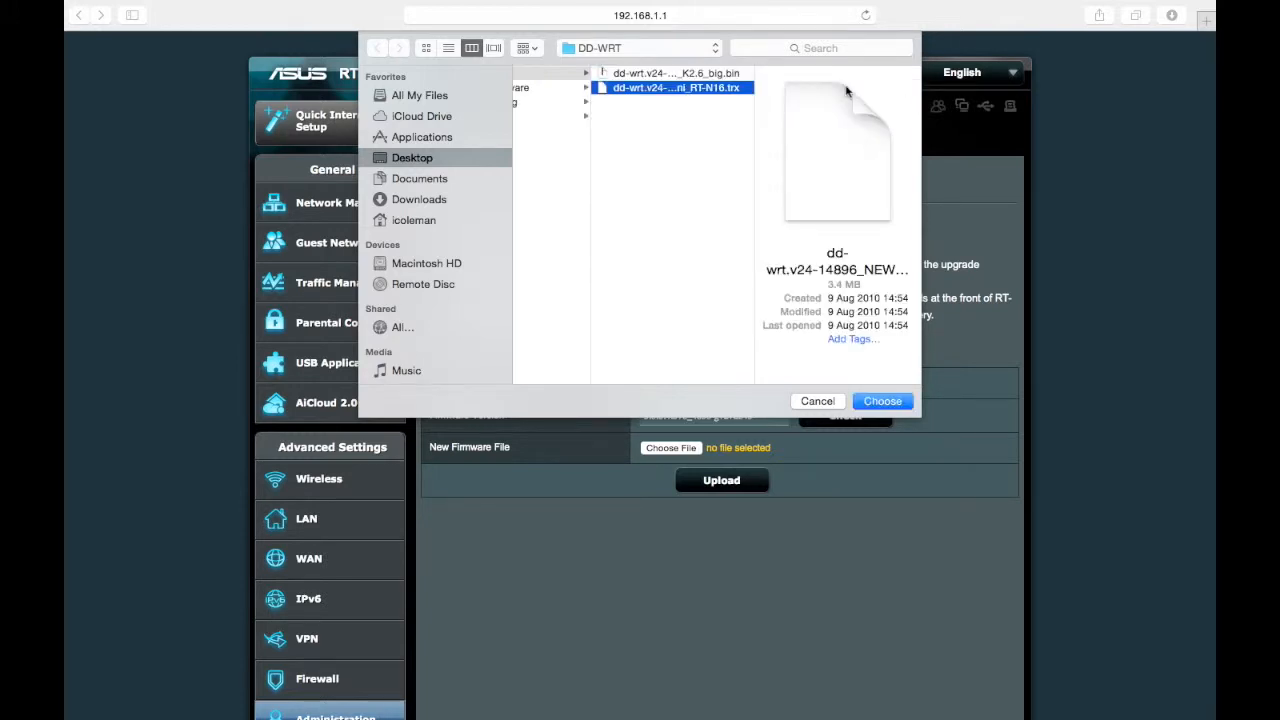
left_click(883, 401)
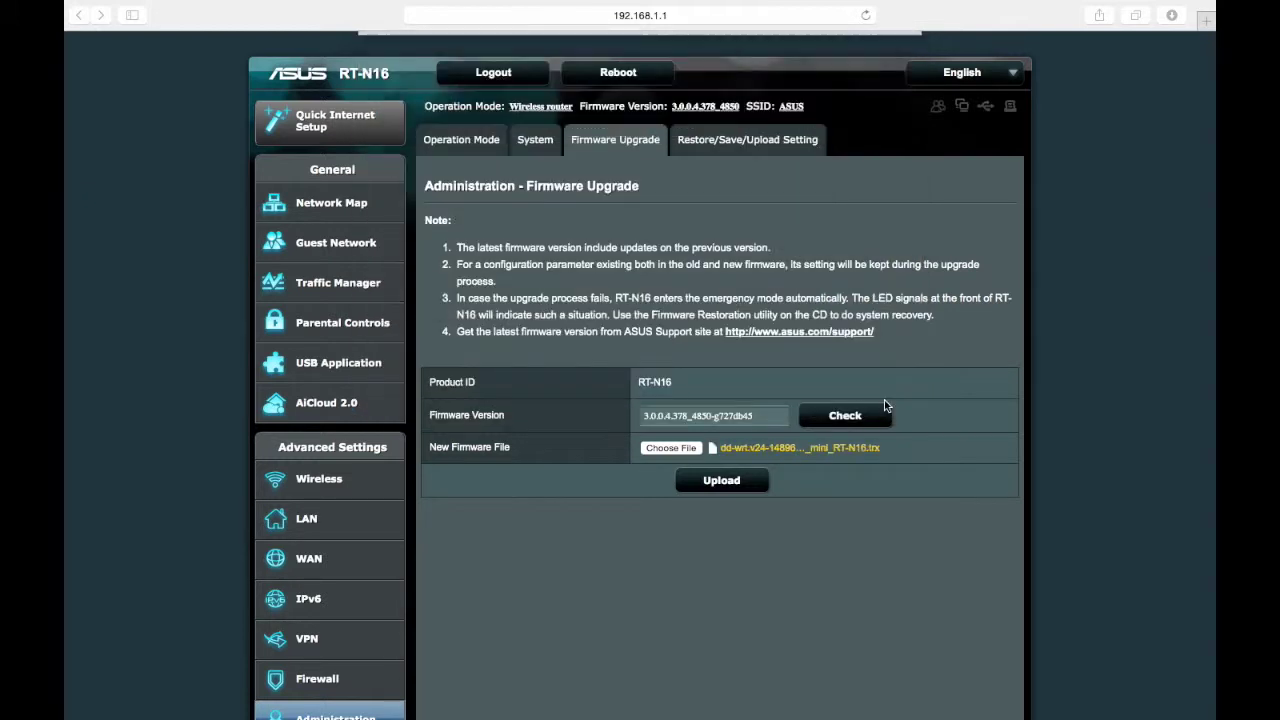
Step: Upload the firmware, wait for flashing to finish, and reload 192.168.1.1 as DD-WRT
left_click(740, 487)
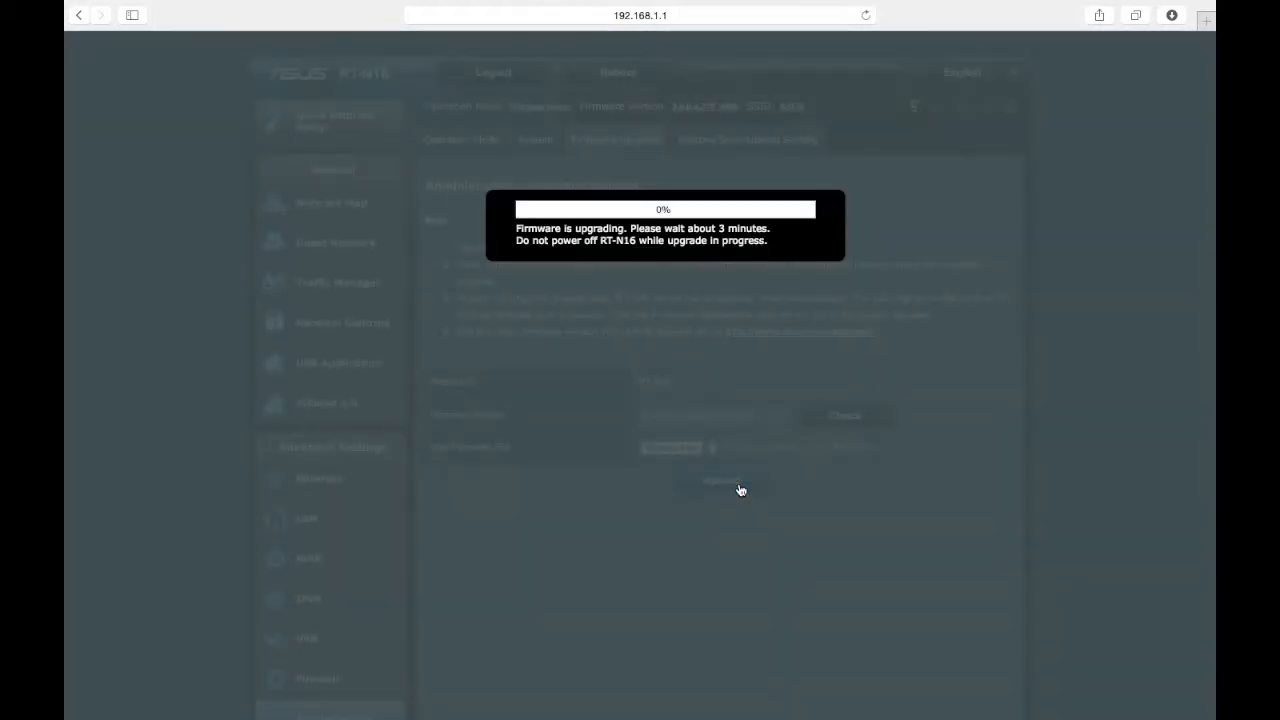
left_click(911, 8)
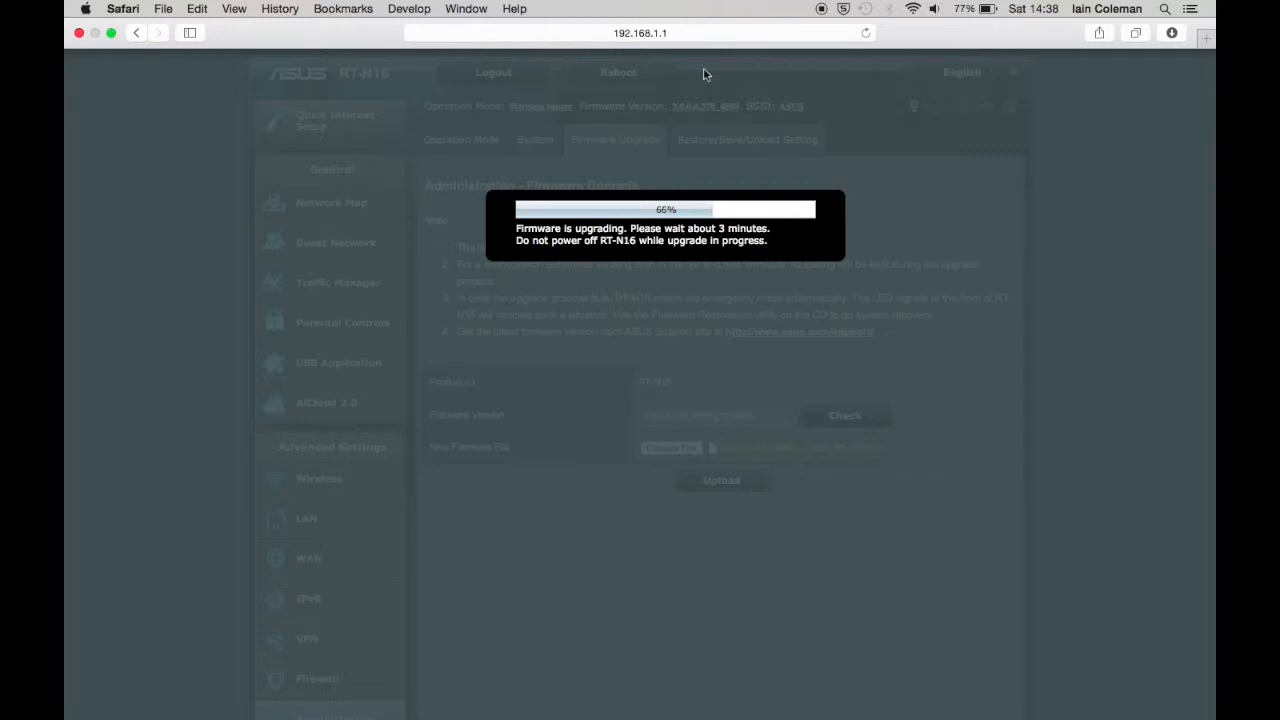
left_click(691, 33)
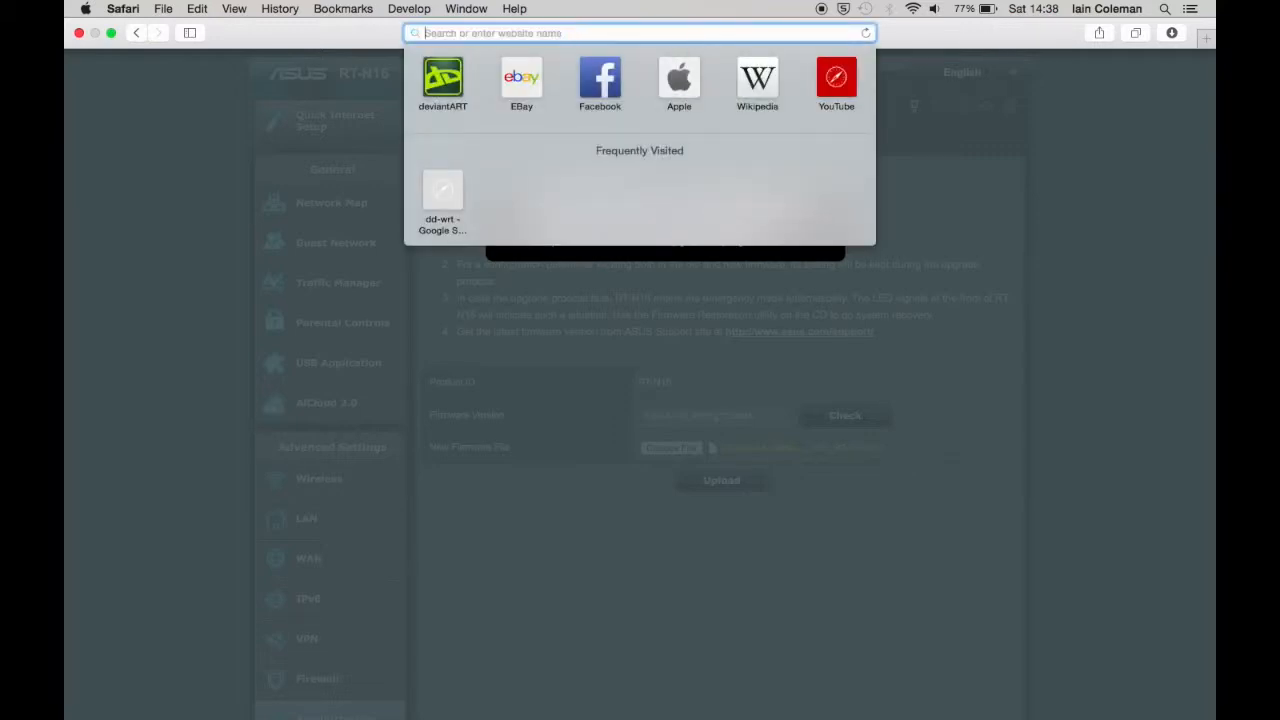
type("192.168.1.1")
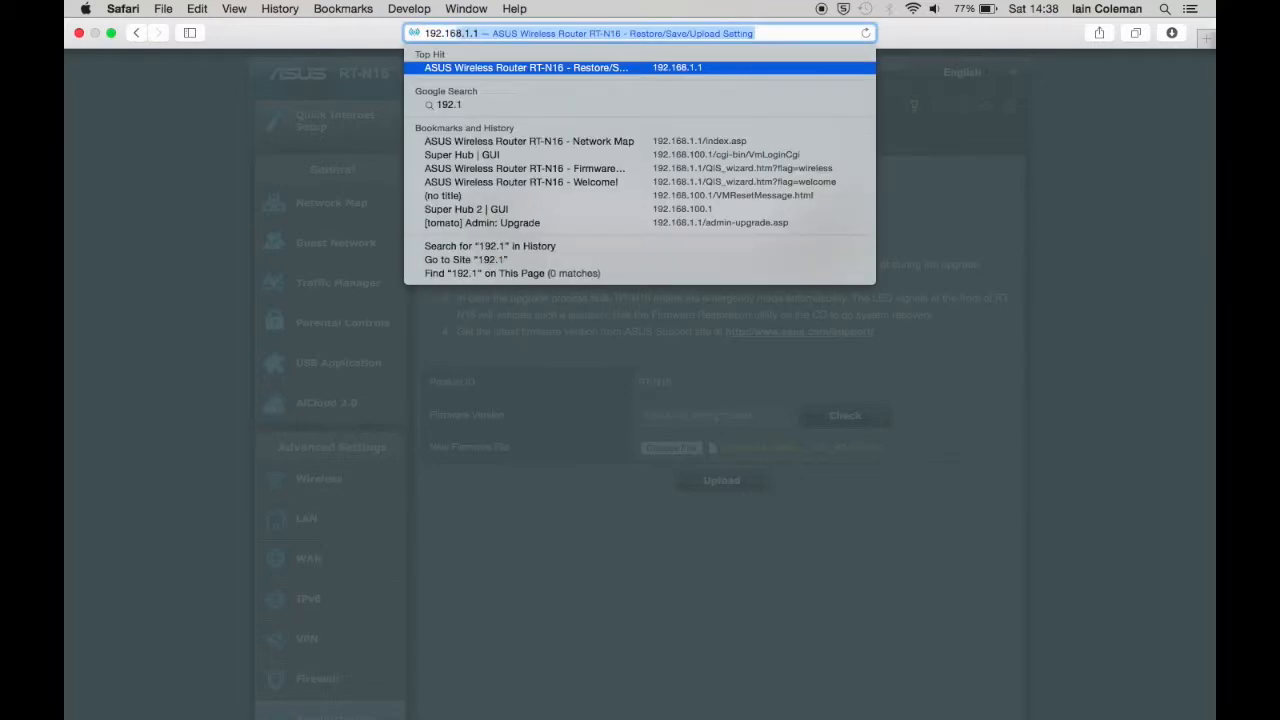
key("Return")
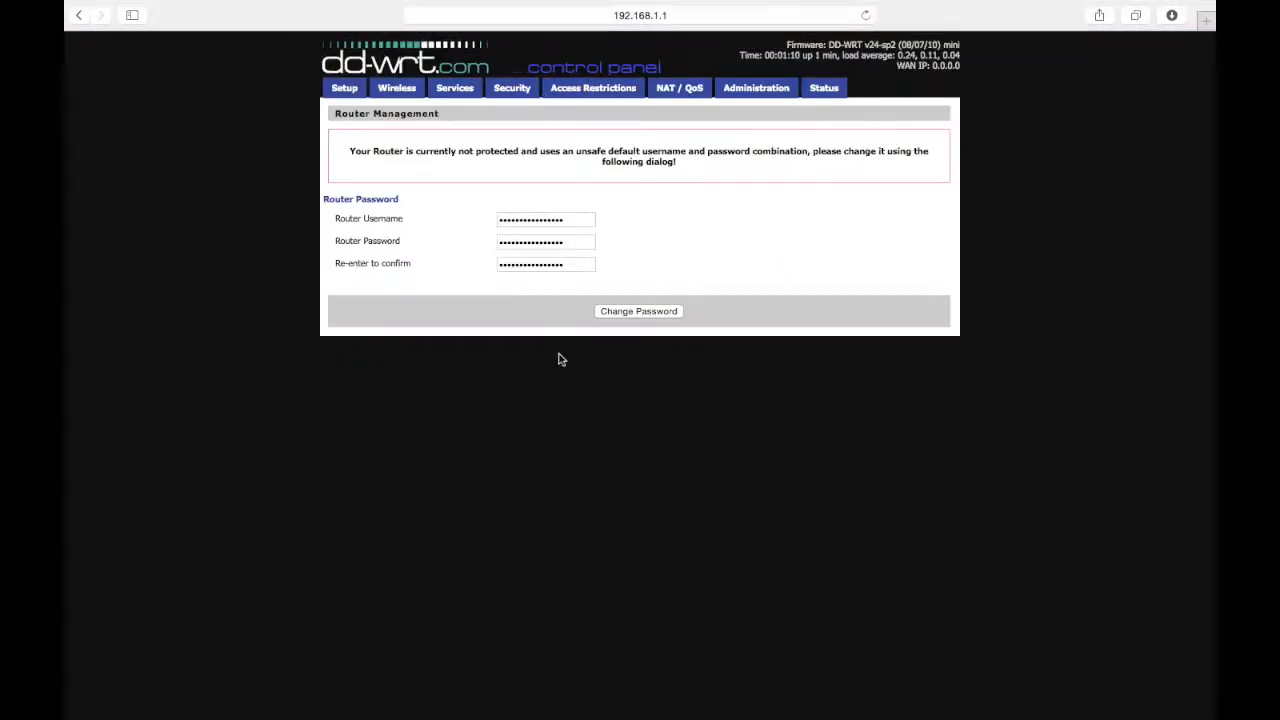
Step: Replace DD-WRT's default username and password with new ones, declining Safari's password saving
left_click(555, 220)
key("super+a")
key("BackSpace")
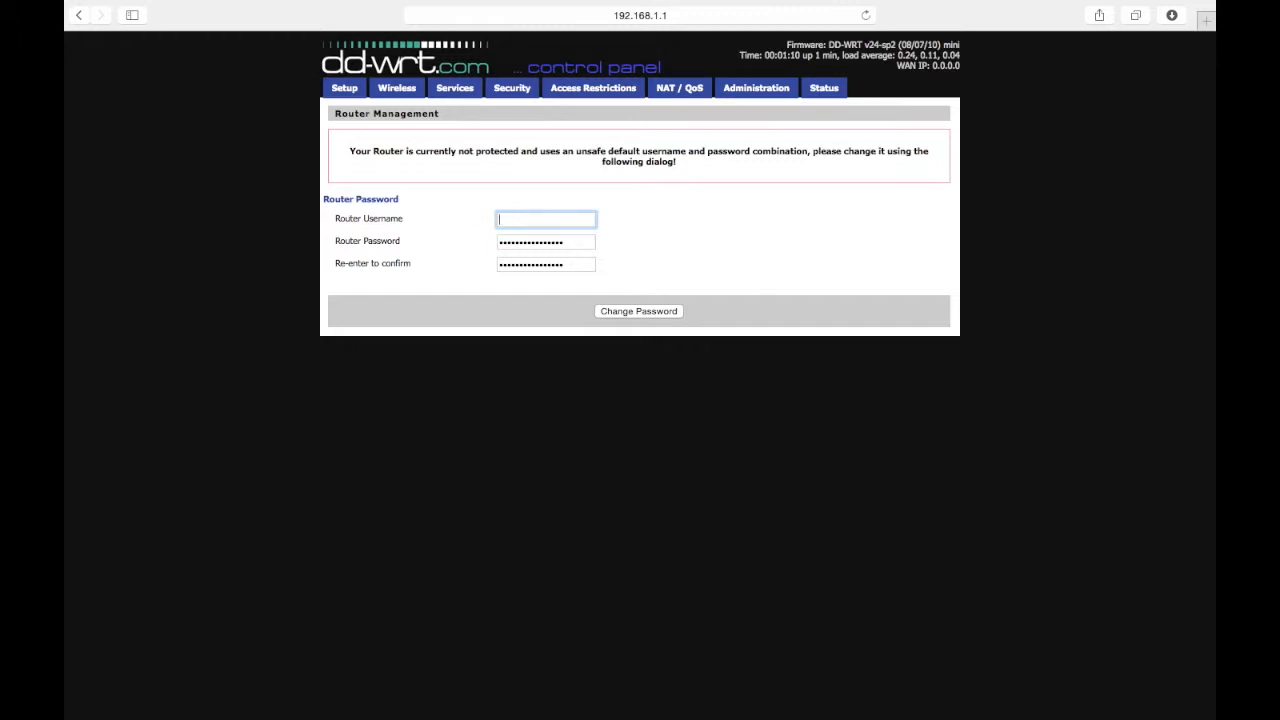
type("dmin")
key("Tab")
key("BackSpace")
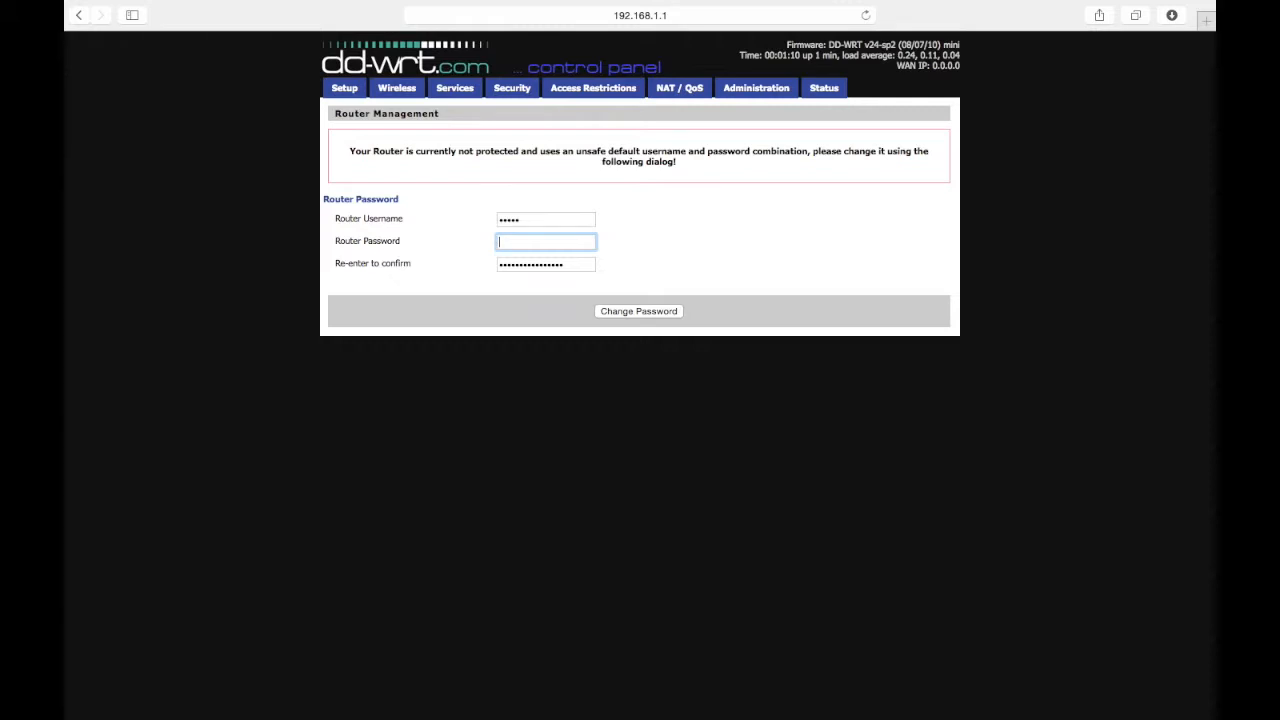
type("a")
key("Tab")
type("a")
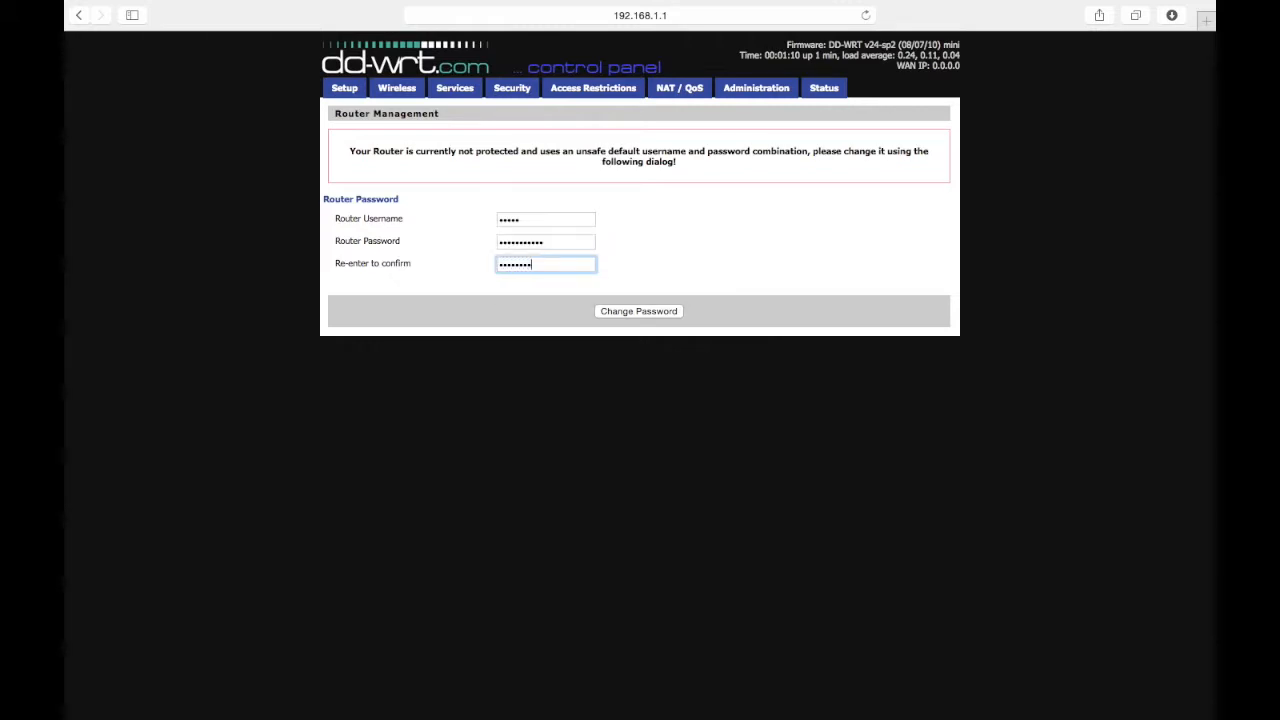
left_click(636, 311)
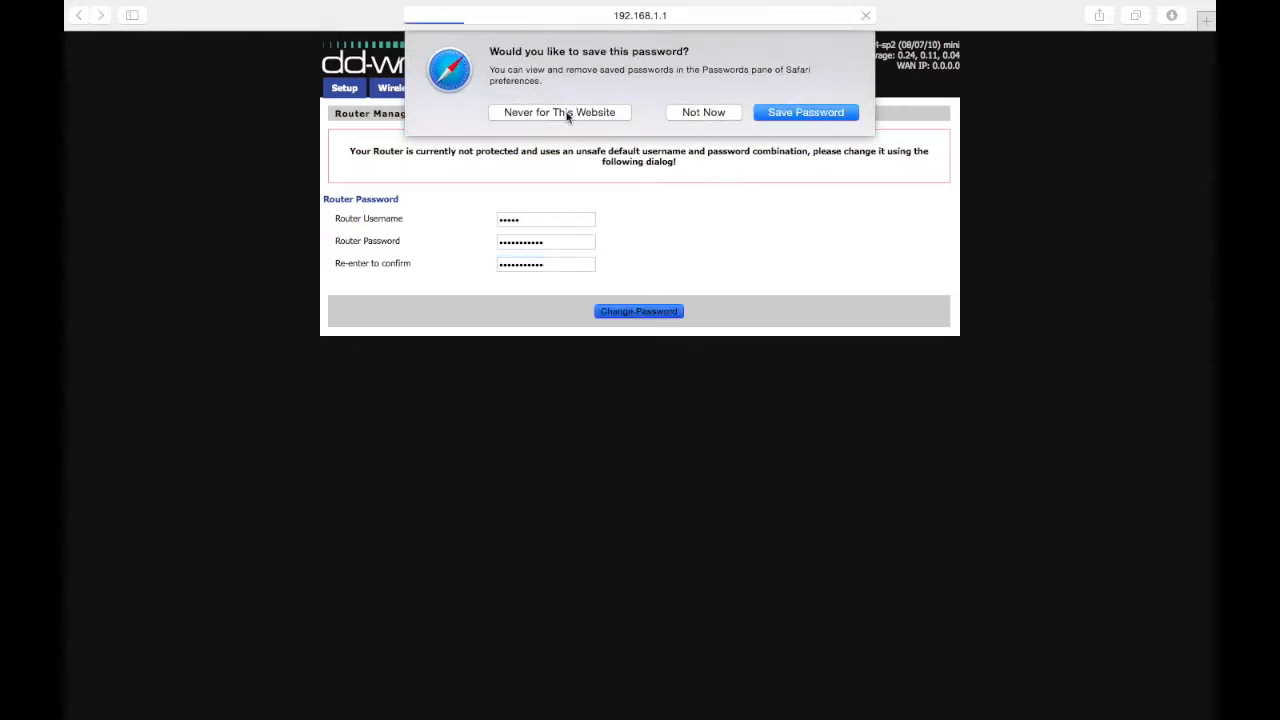
left_click(568, 117)
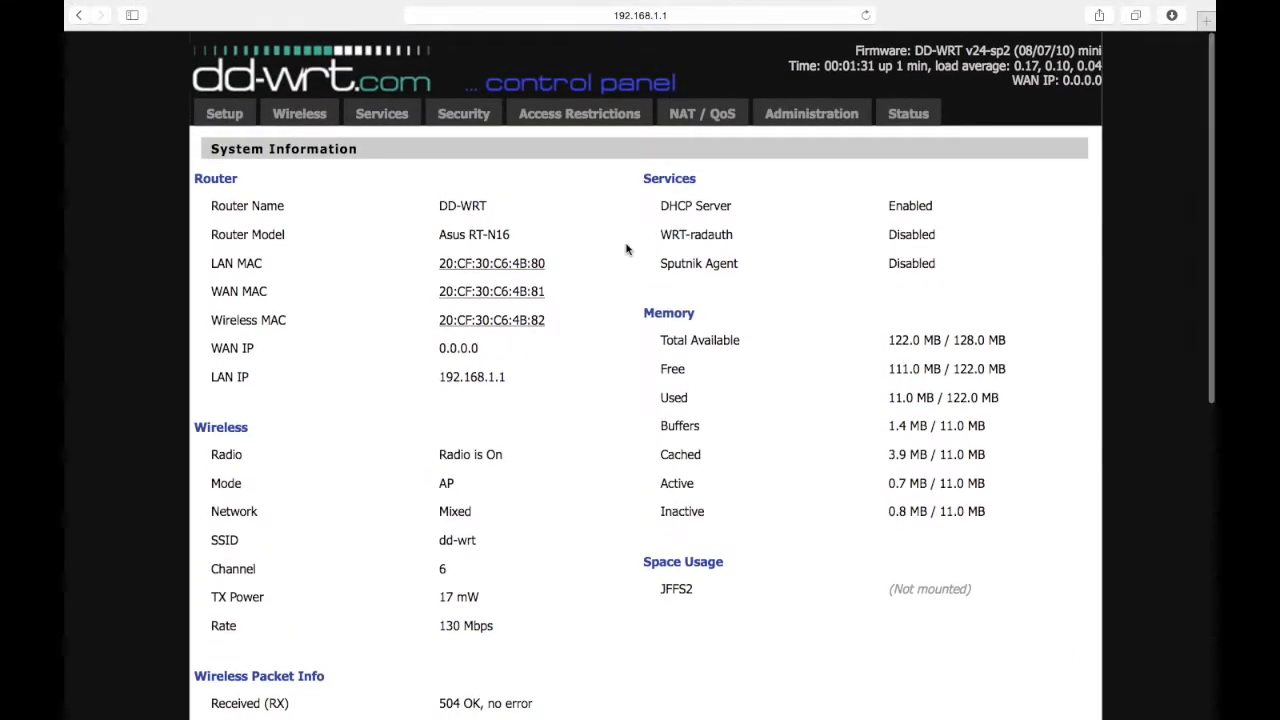
Step: Log in with the admin credentials and go from Administration to the Firmware Upgrade page
left_click(800, 114)
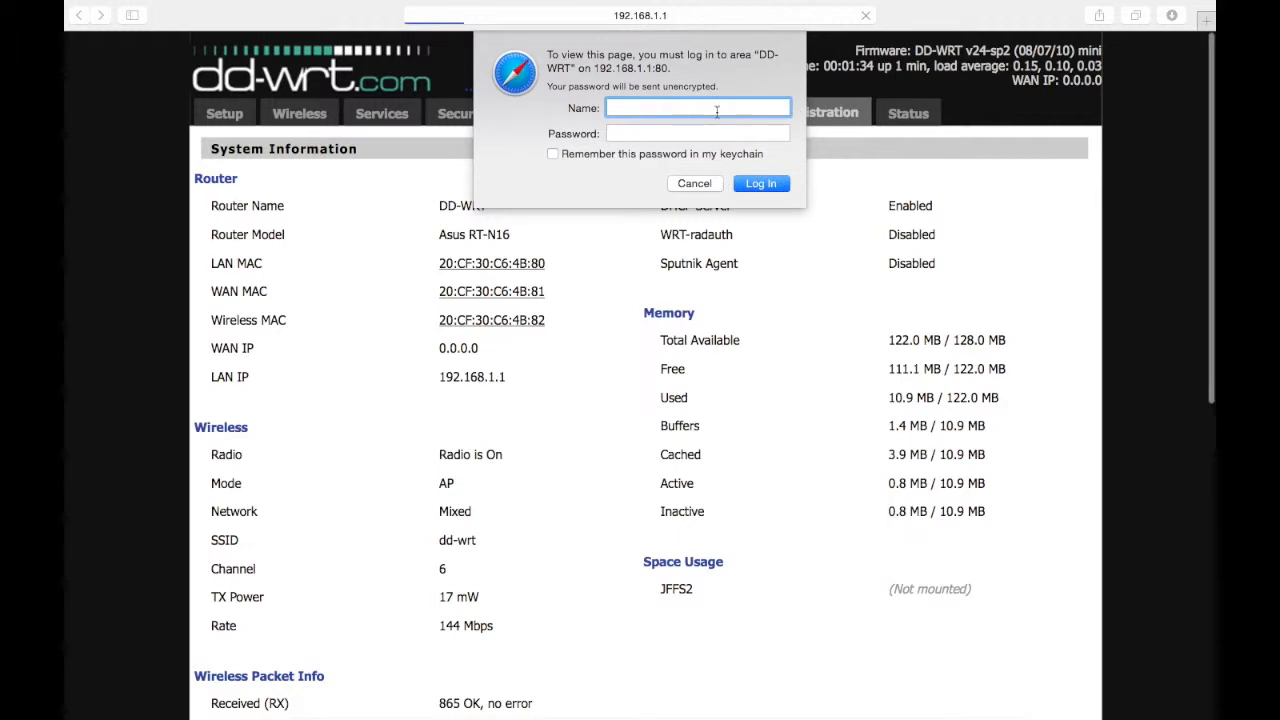
type("admin")
key("Tab")
type("password")
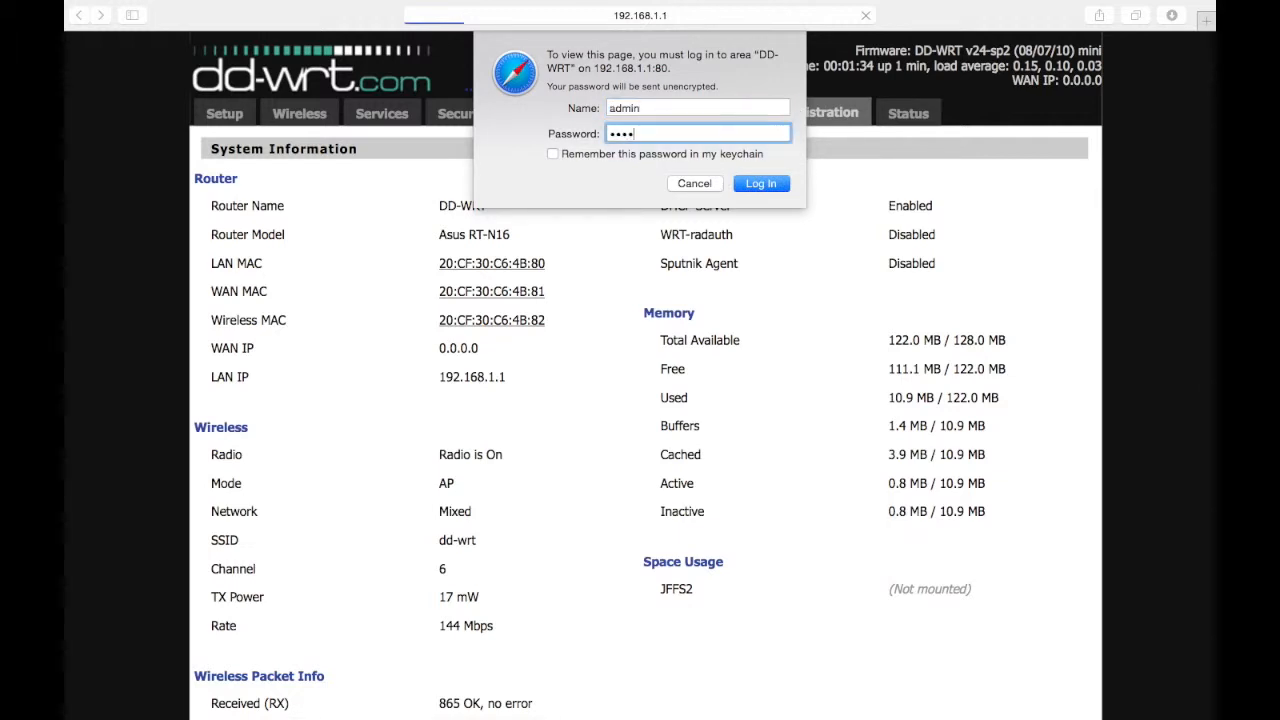
key("Return")
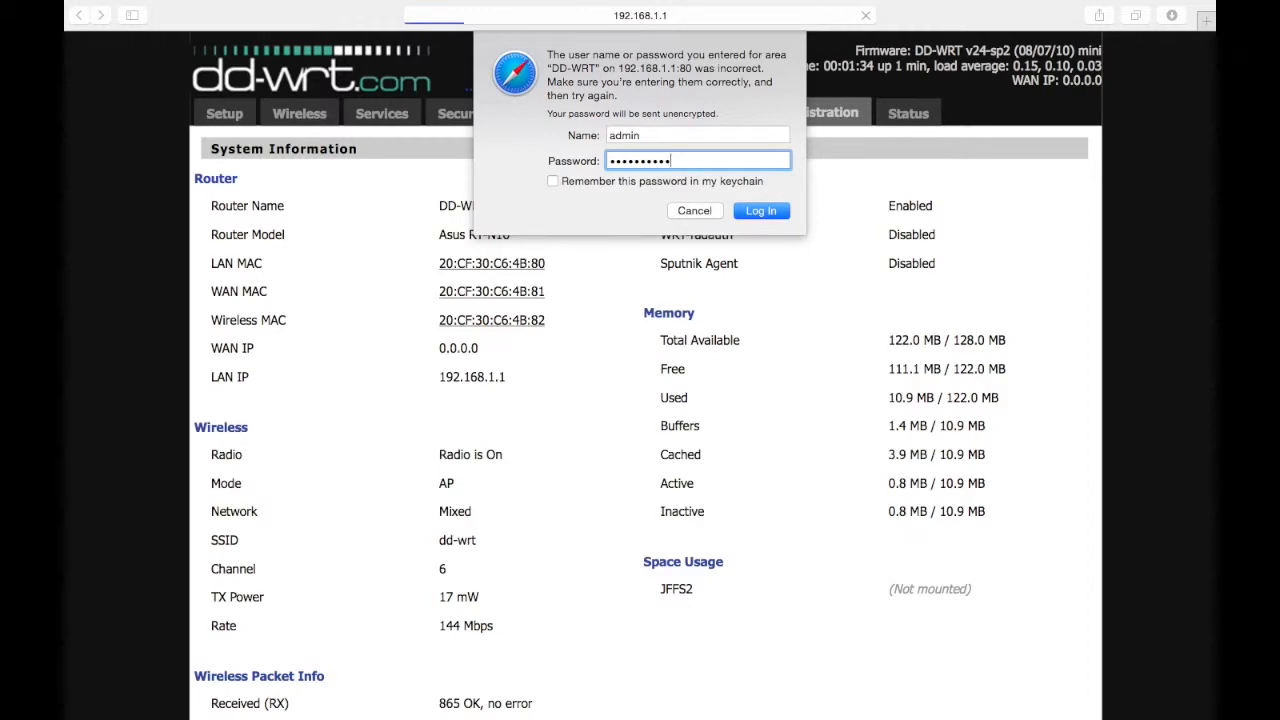
key("Return")
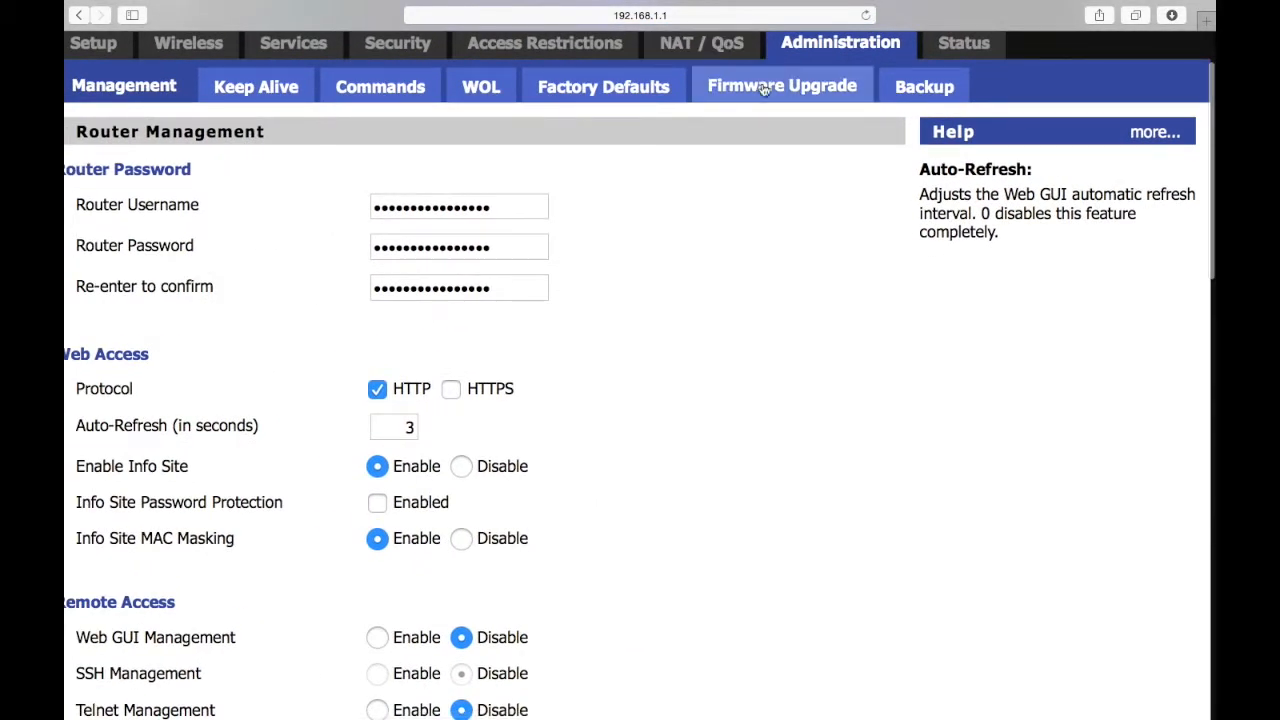
left_click(763, 88)
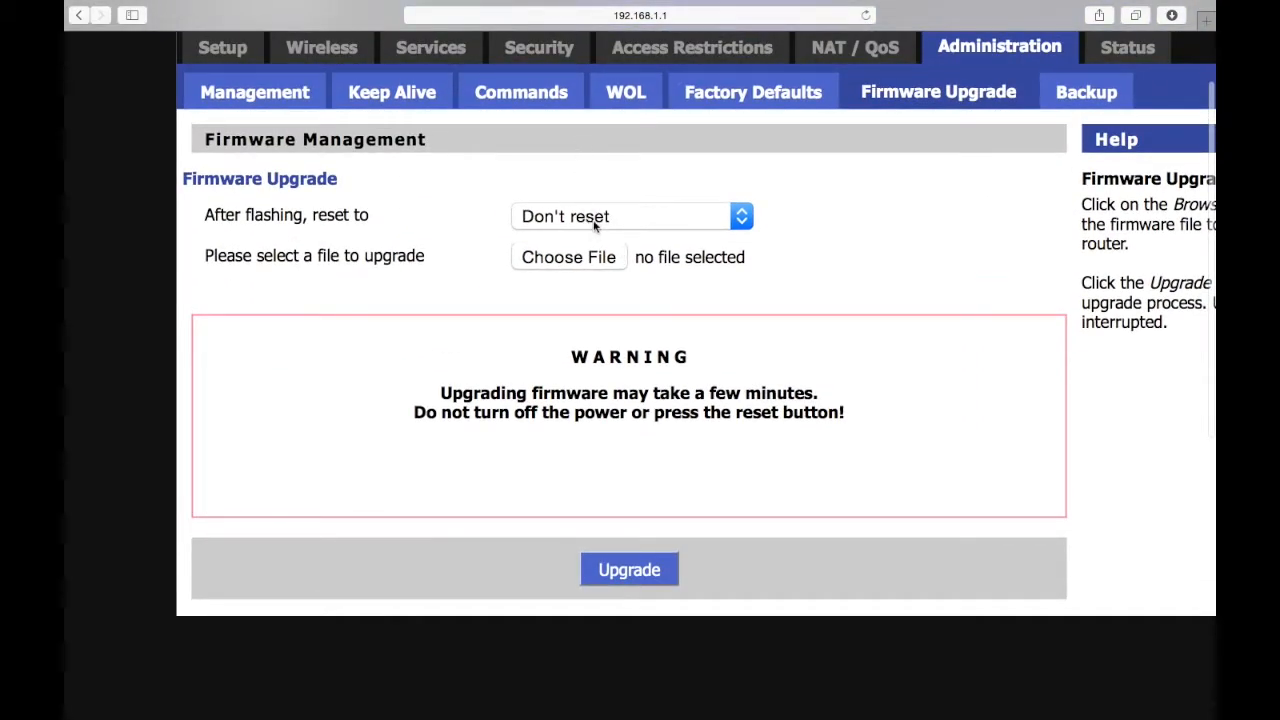
Step: Flash the K2.6 big .bin firmware with 'Reset to Default settings' chosen for after flashing
left_click(594, 218)
left_click(600, 234)
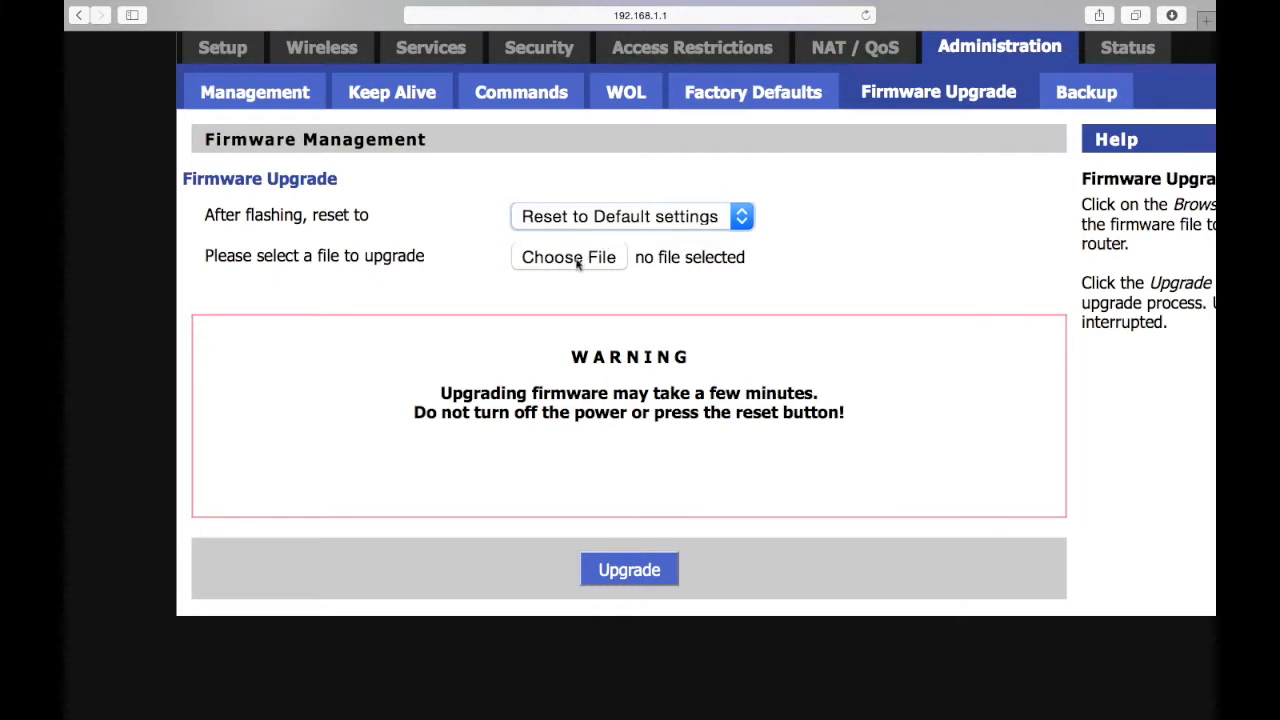
left_click(575, 259)
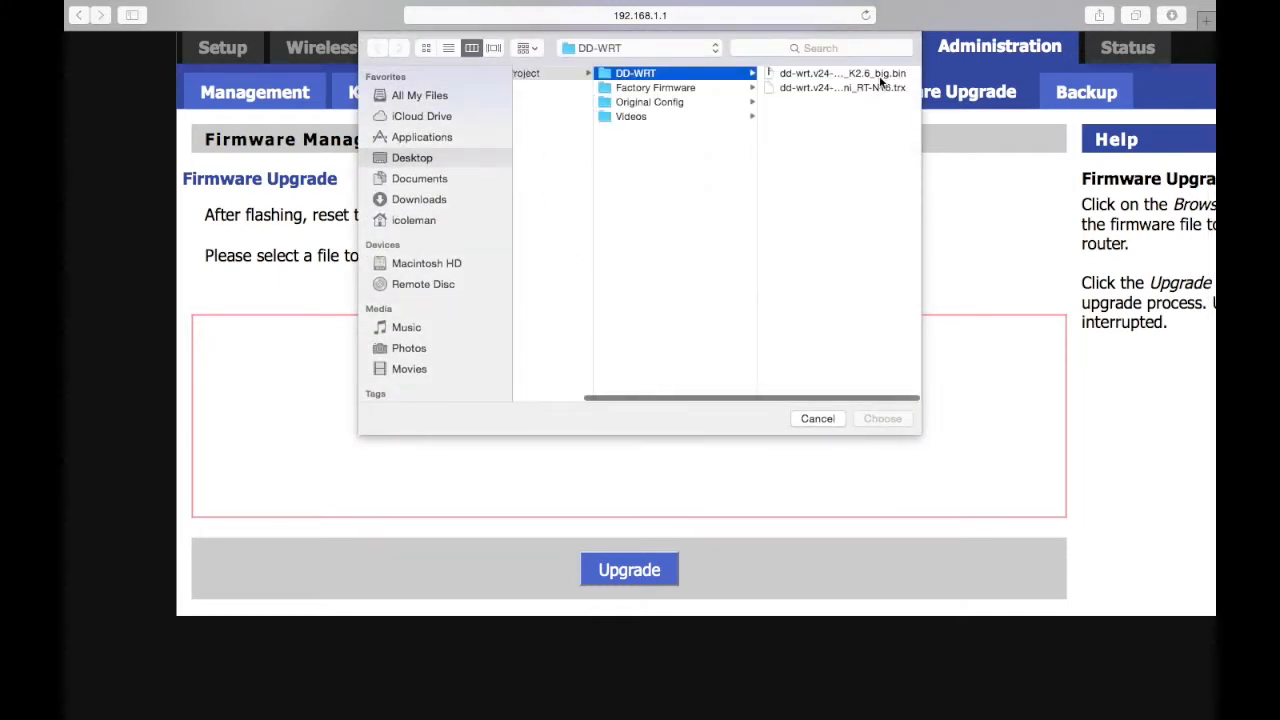
double_click(842, 73)
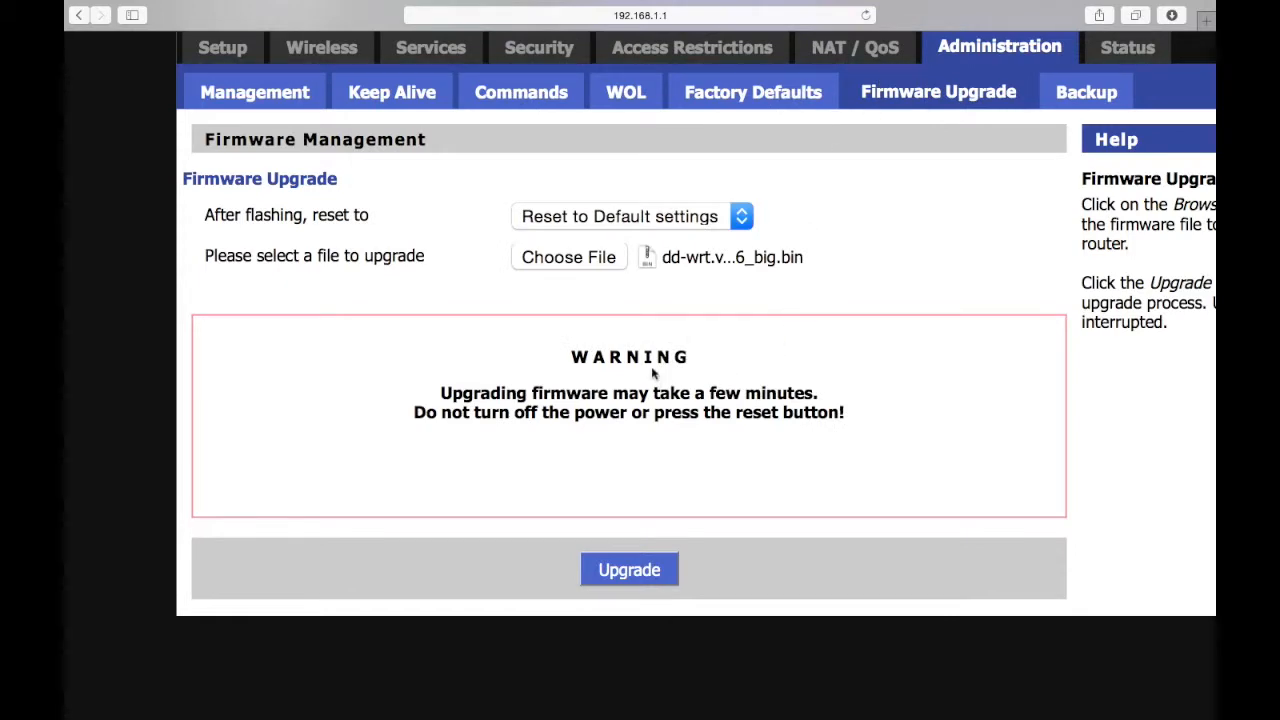
scroll(651, 366, "down", 3)
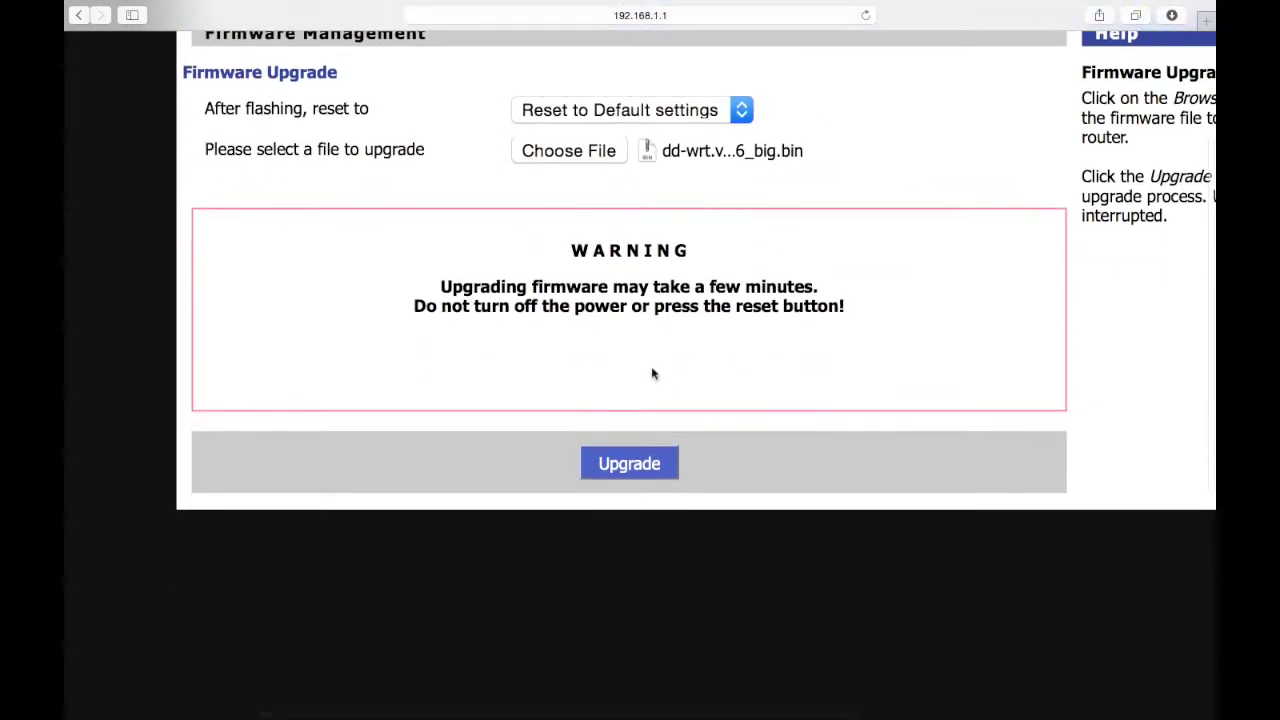
left_click(637, 466)
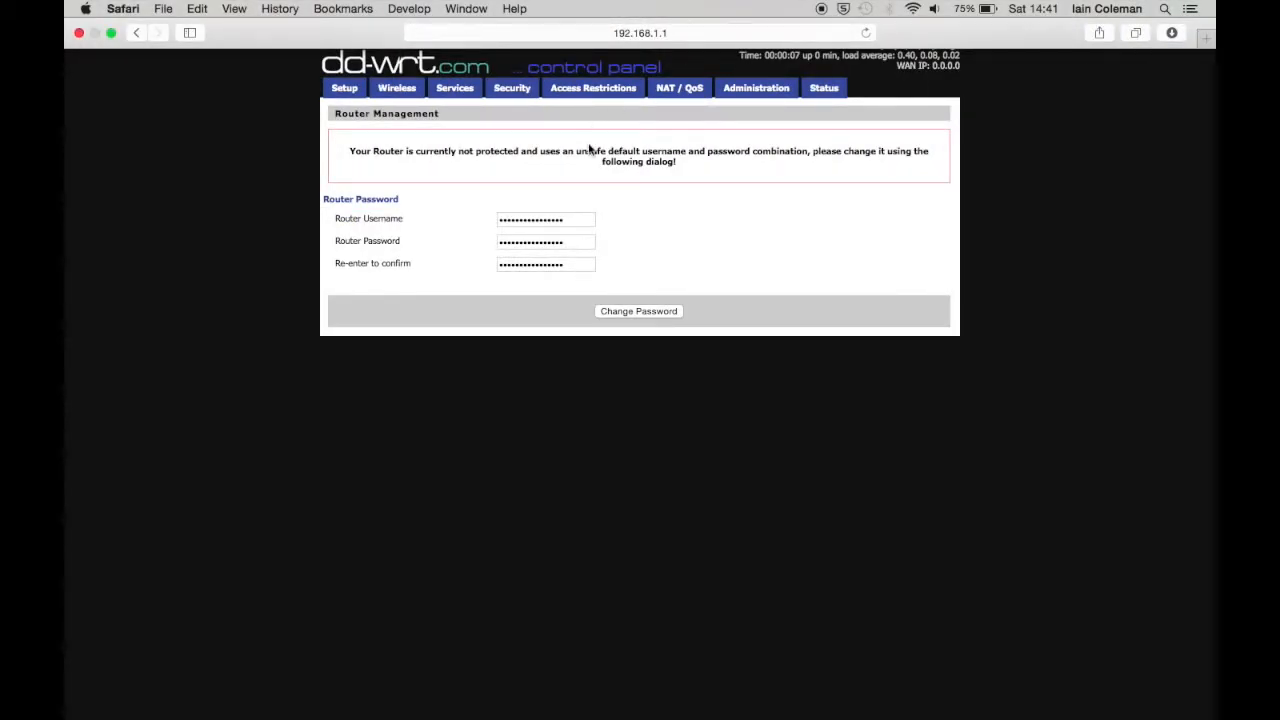
Step: Replace the default router username and password with new ones and confirm the password
double_click(588, 218)
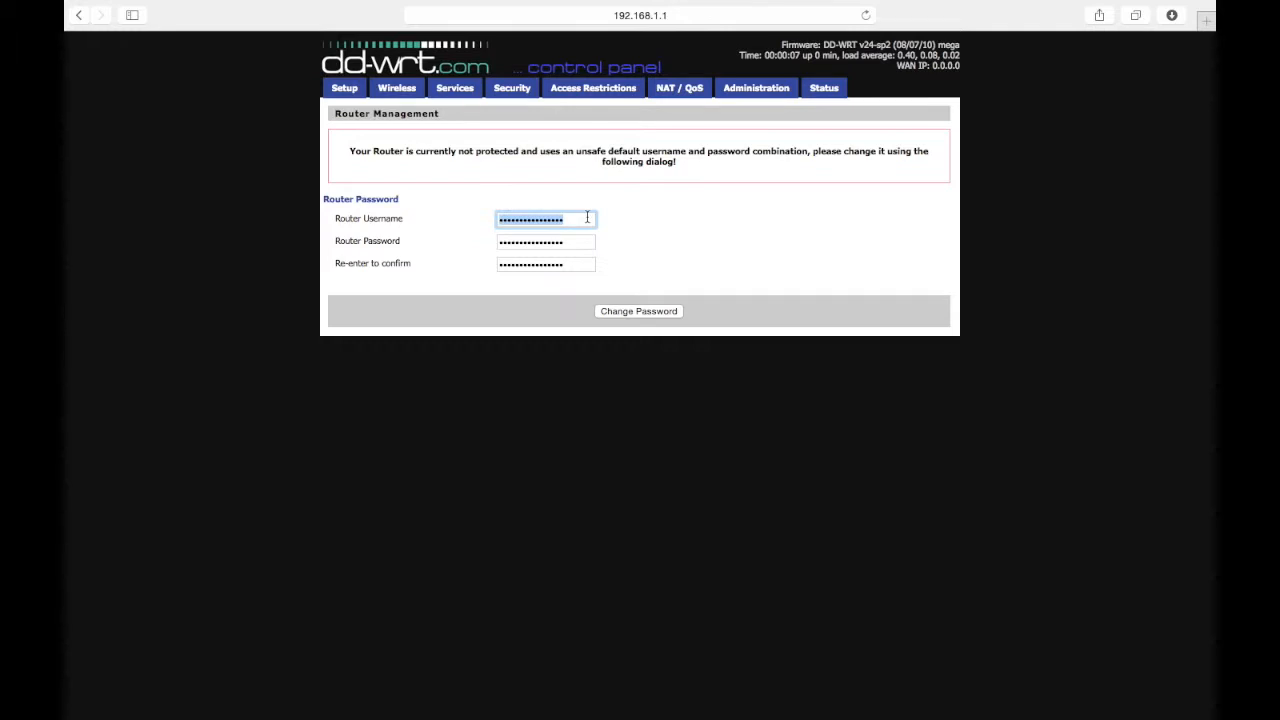
type("admin")
key("Tab")
type("password")
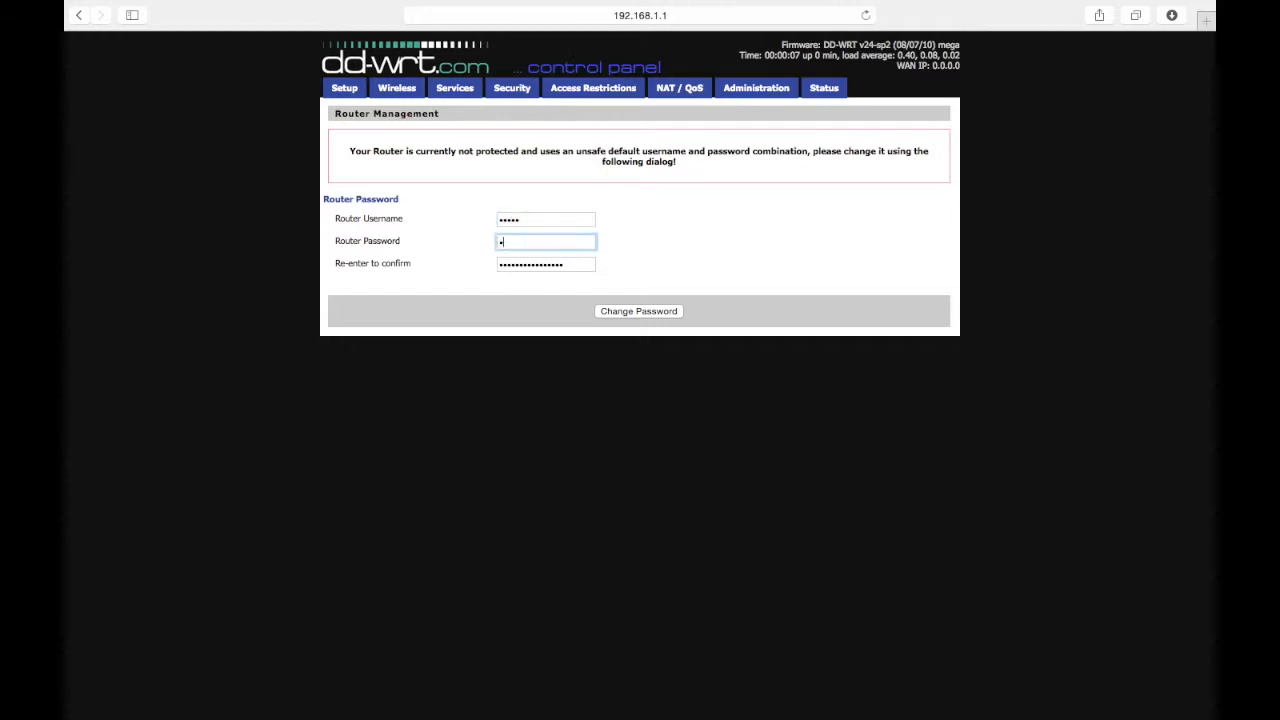
key("Tab")
type("password")
left_click(628, 311)
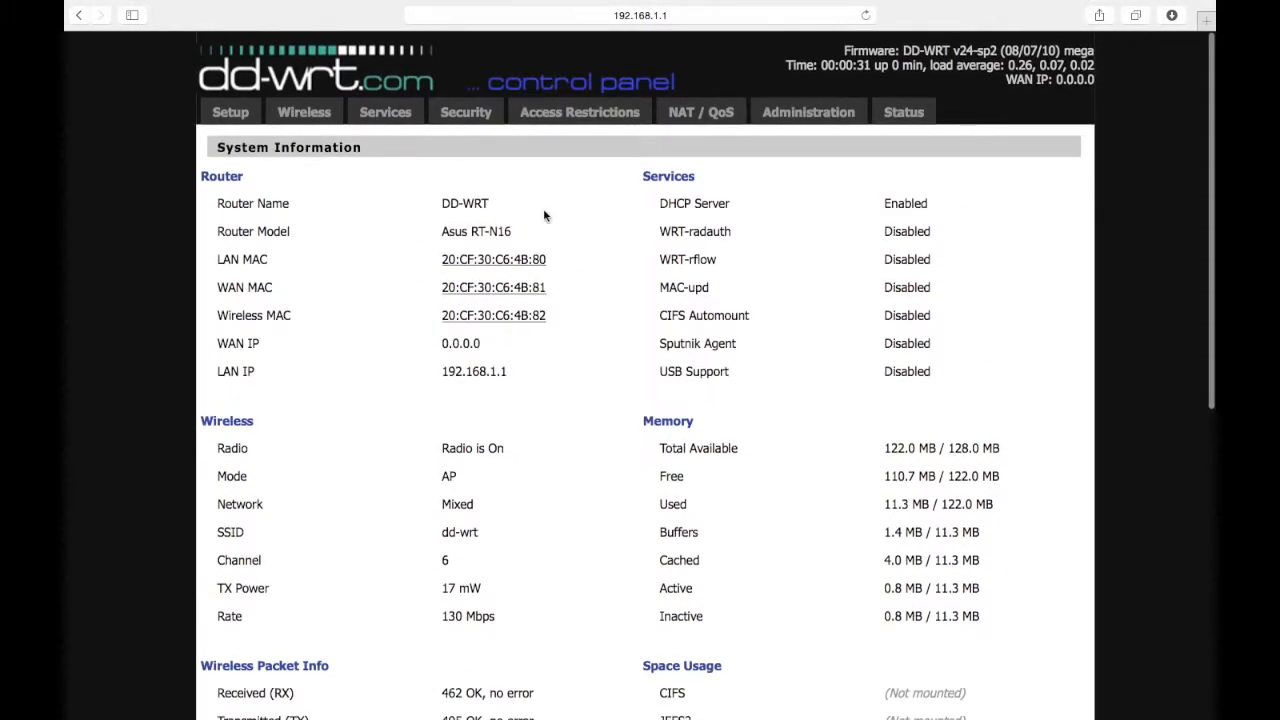
Step: Sign in to the Setup section with the new credentials to reach Basic Setup
left_click(230, 112)
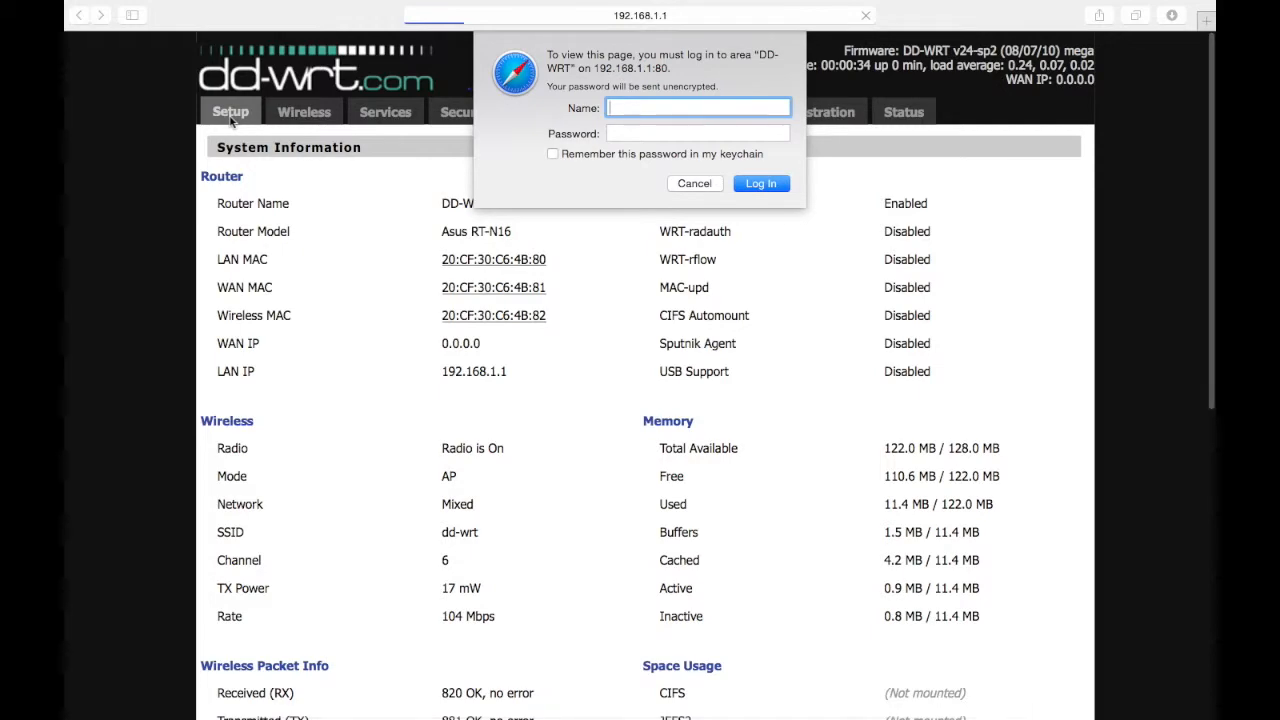
type("in")
key("Tab")
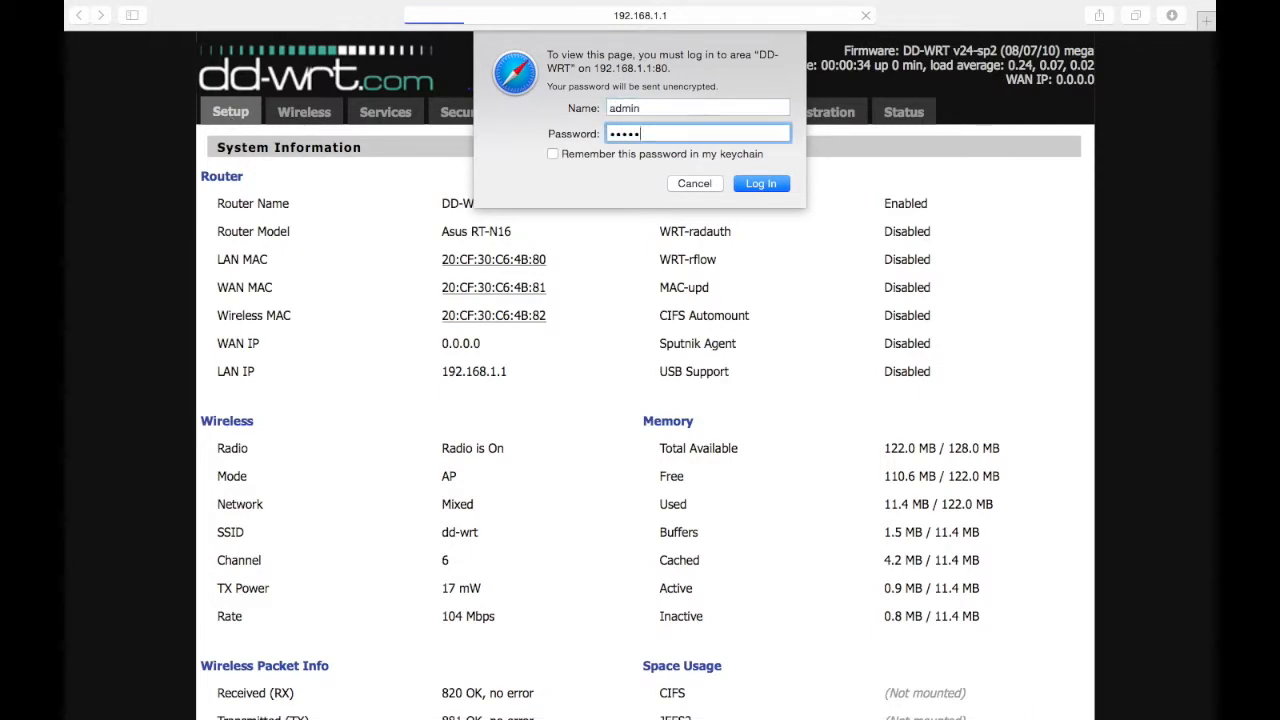
key("Return")
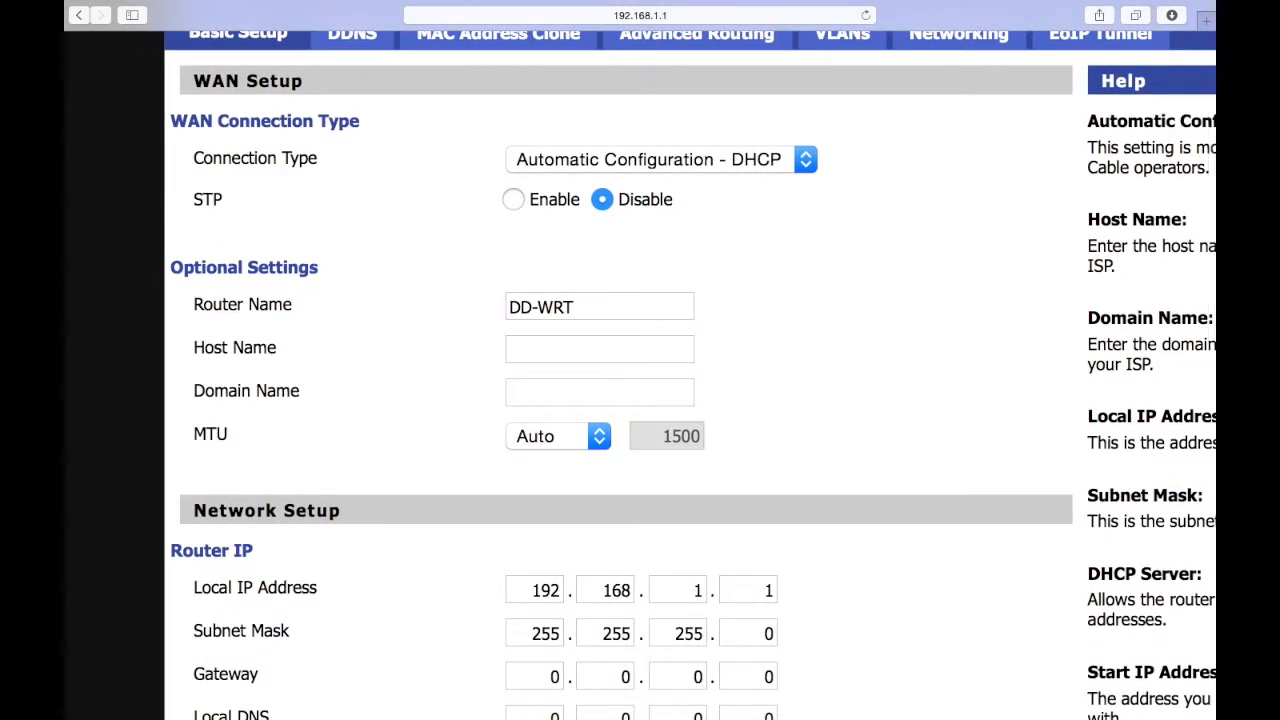
scroll(640, 400, "down", 4)
scroll(640, 400, "down", 5)
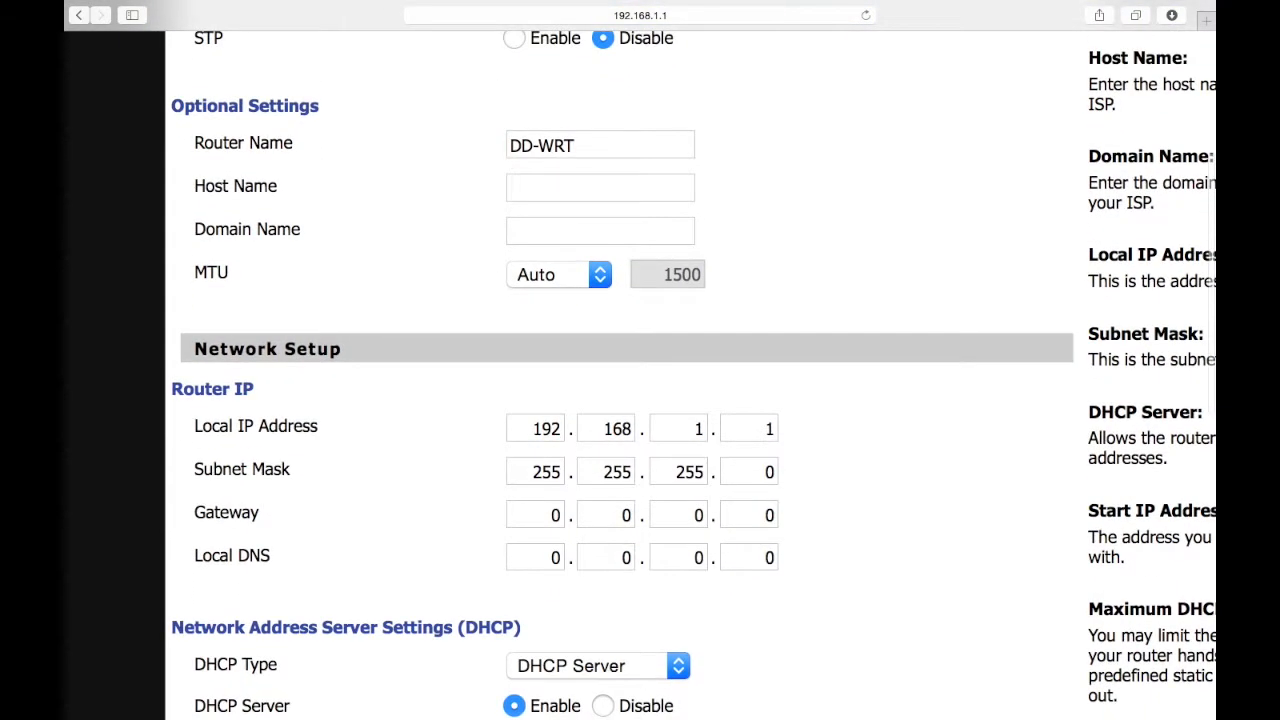
scroll(640, 400, "down", 5)
scroll(640, 400, "down", 5)
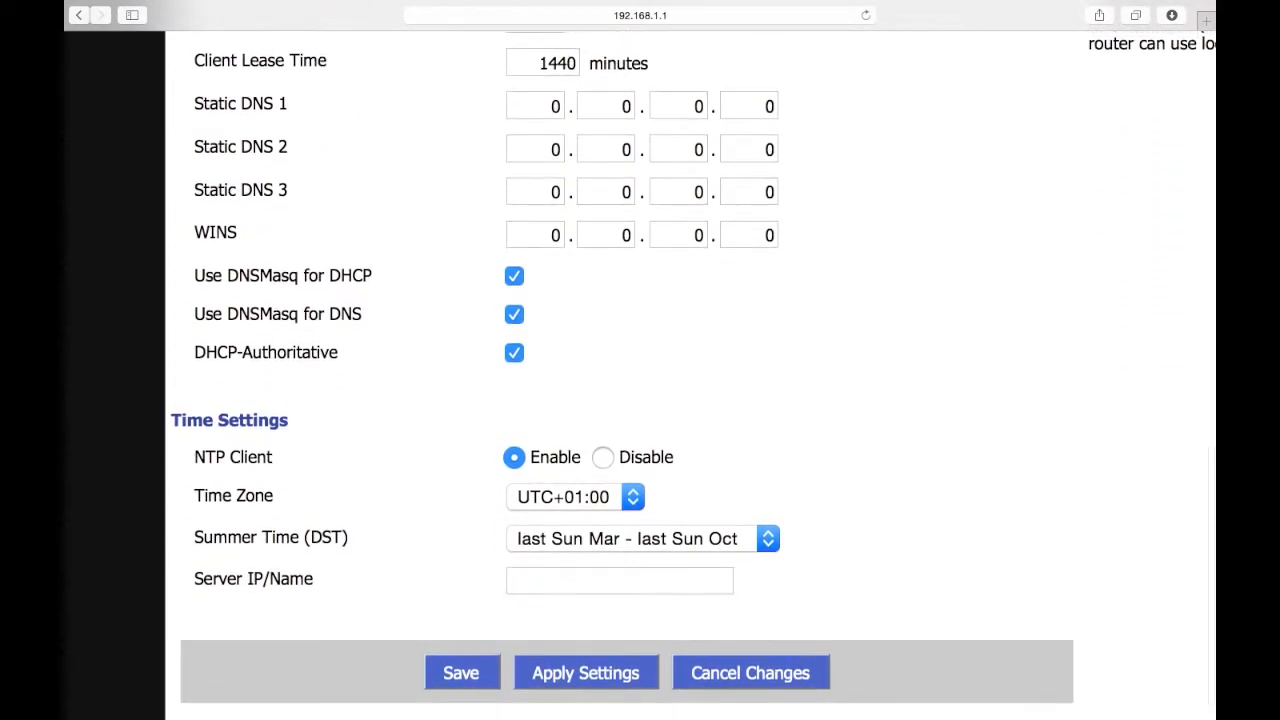
scroll(640, 400, "up", 15)
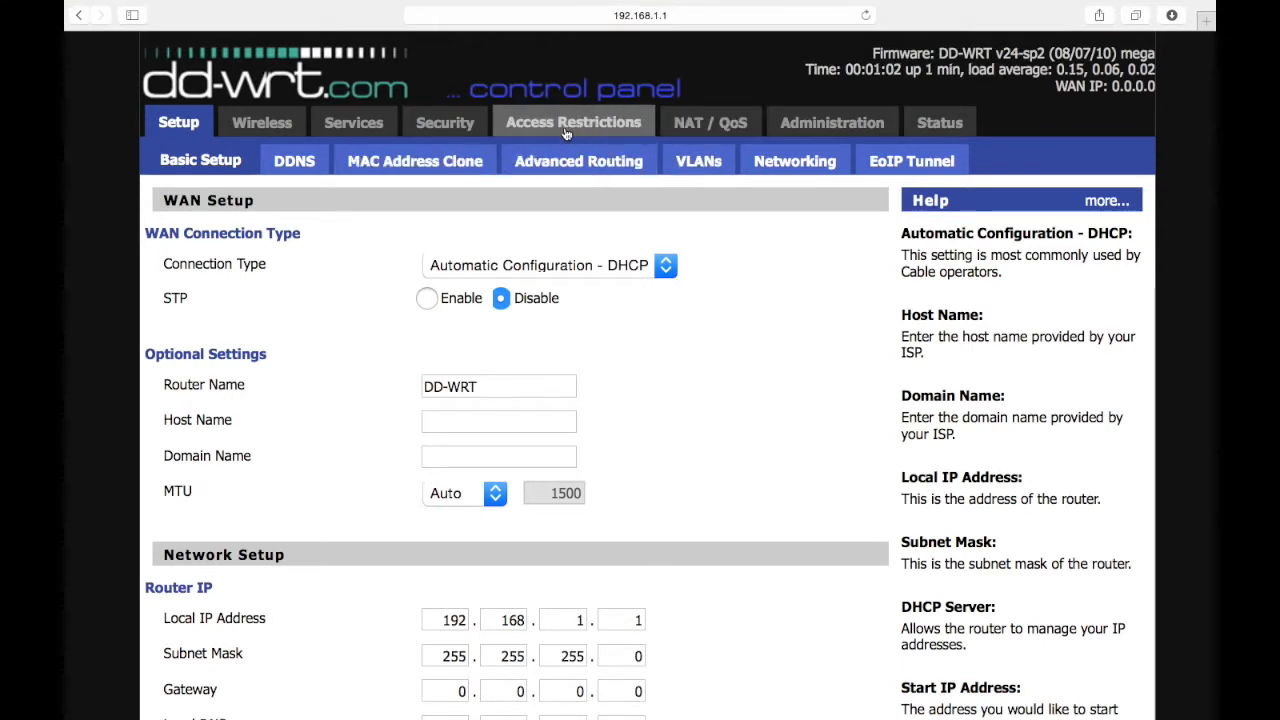
Step: Review the Firewall and Services pages, then move to Wireless Basic Settings
left_click(433, 128)
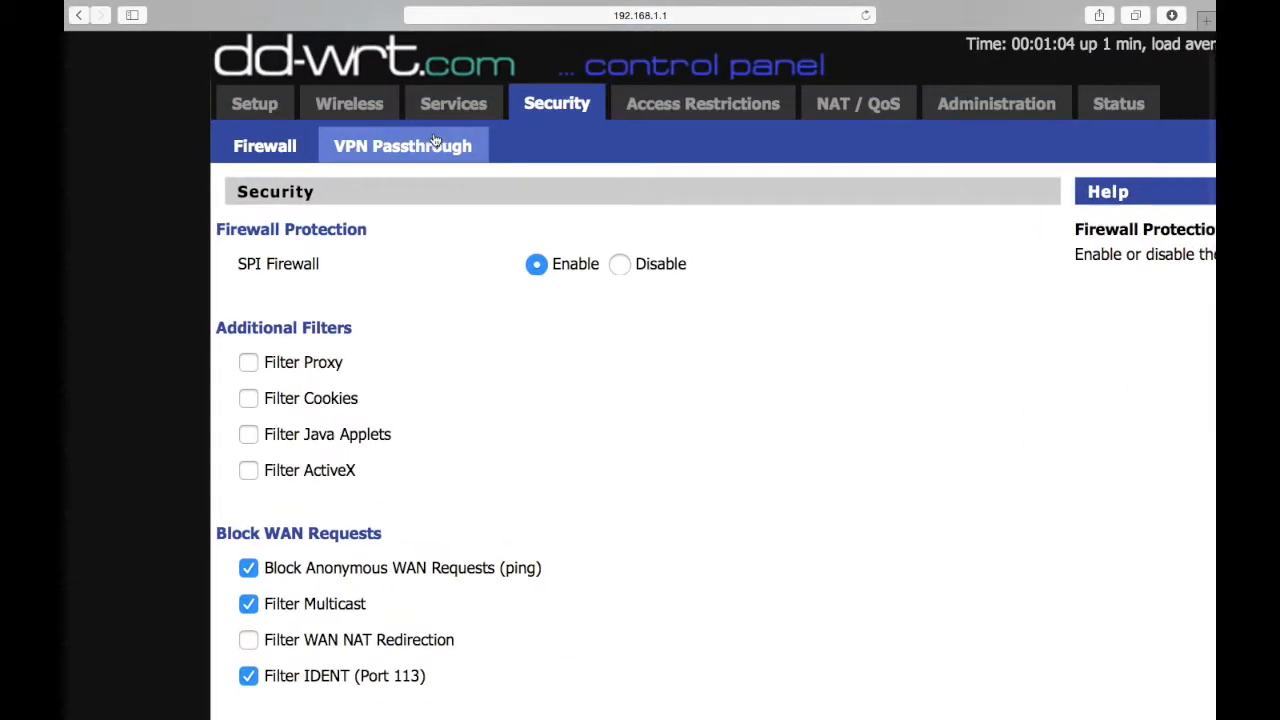
left_click(417, 117)
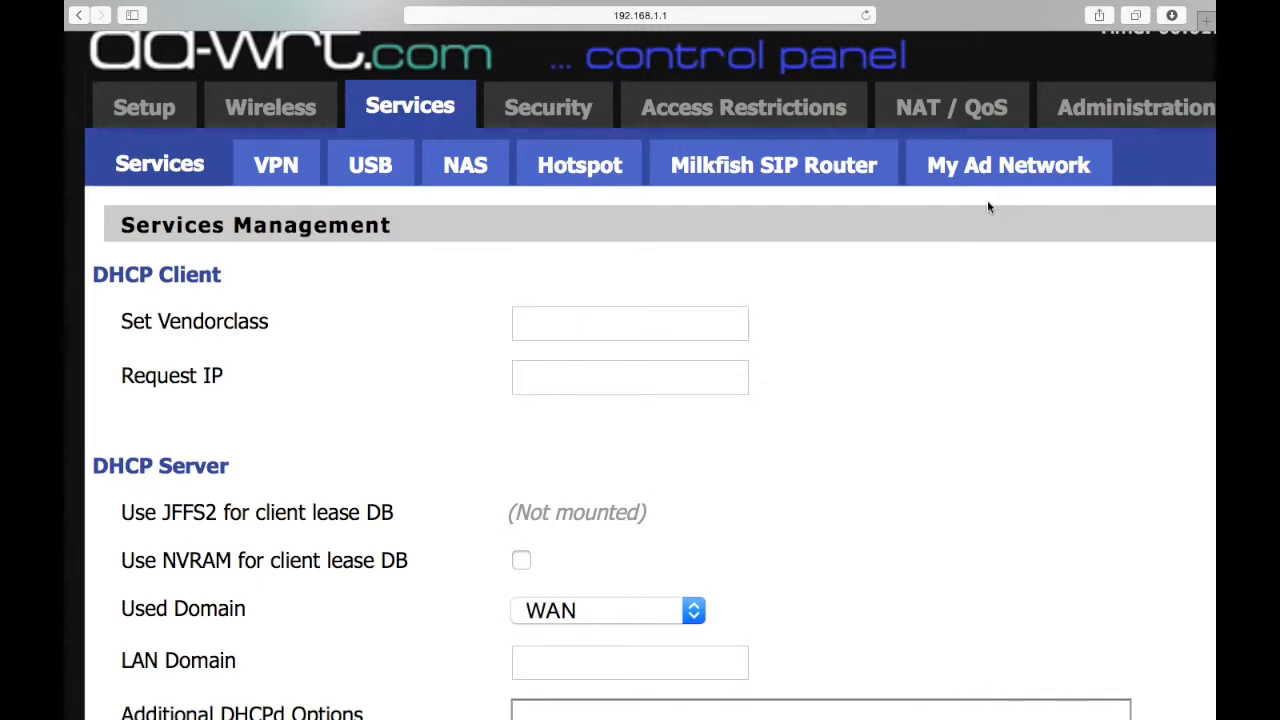
scroll(341, 187, "down", 1)
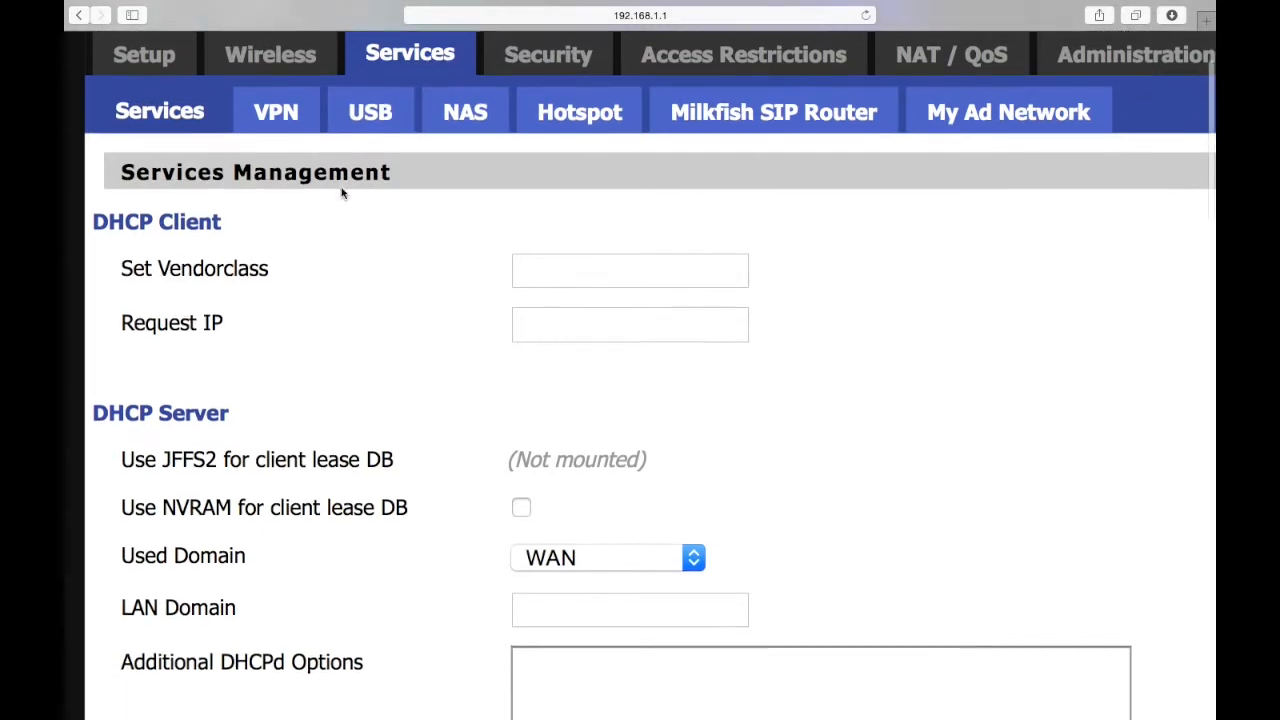
left_click(270, 91)
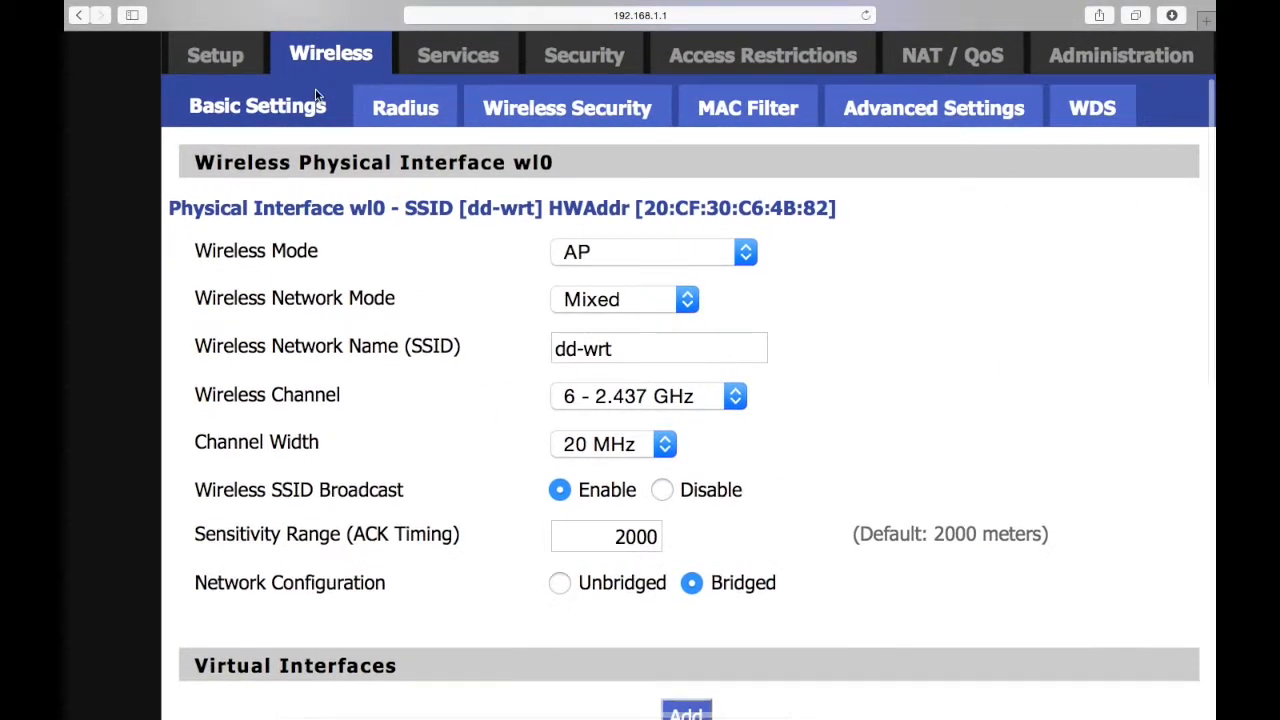
scroll(315, 89, "down", 2)
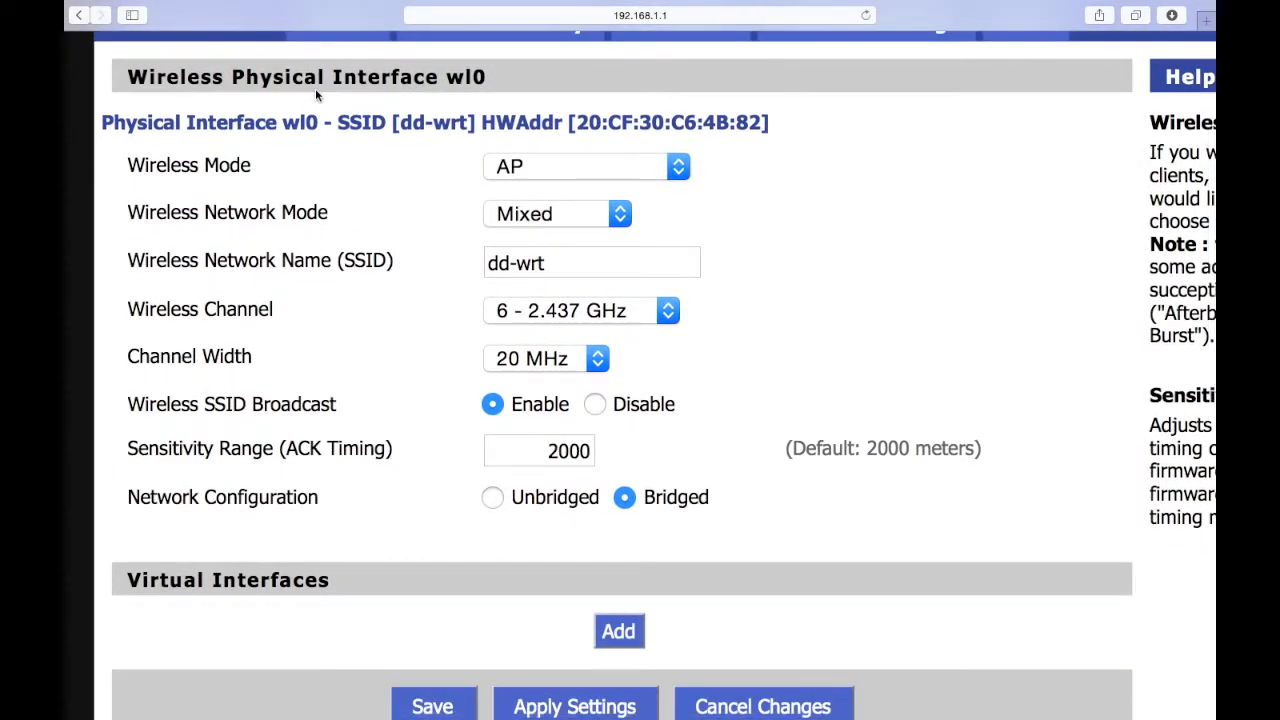
scroll(524, 295, "down", 2)
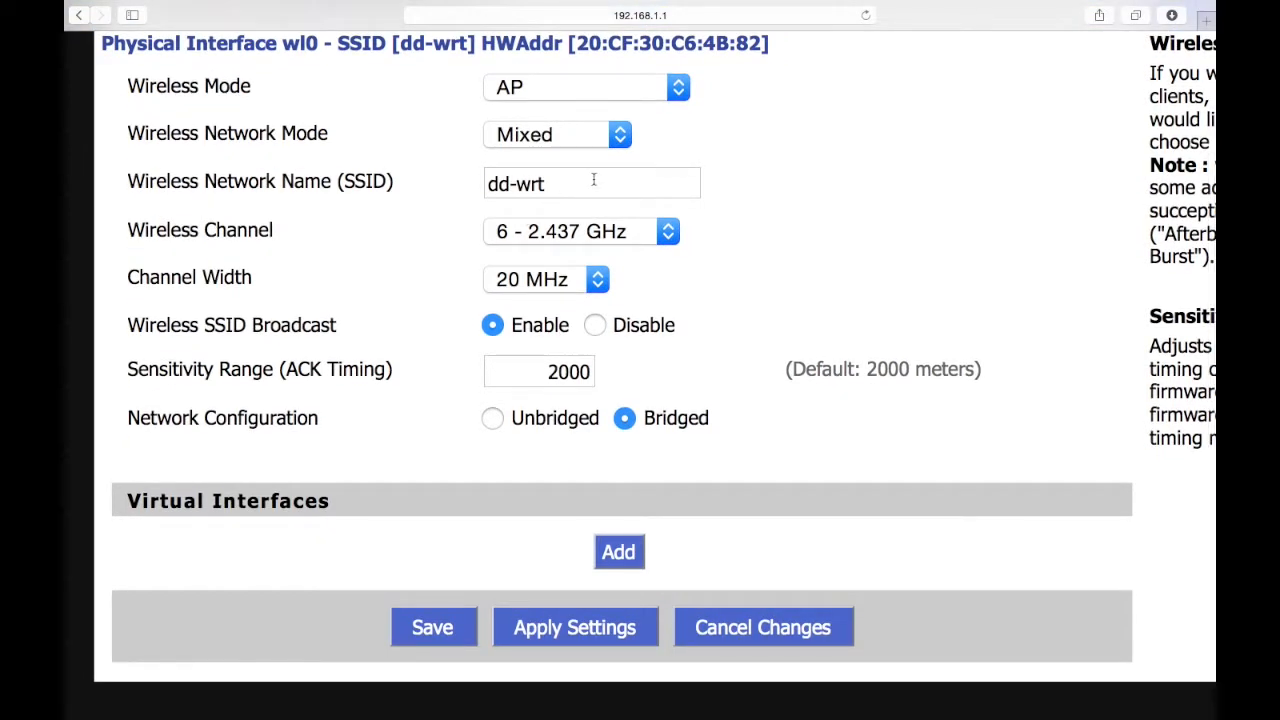
Step: Rename the SSID from dd-wrt to CWL-ASUS with Auto channel and 40 MHz width, and save
left_click_drag(590, 186, 435, 190)
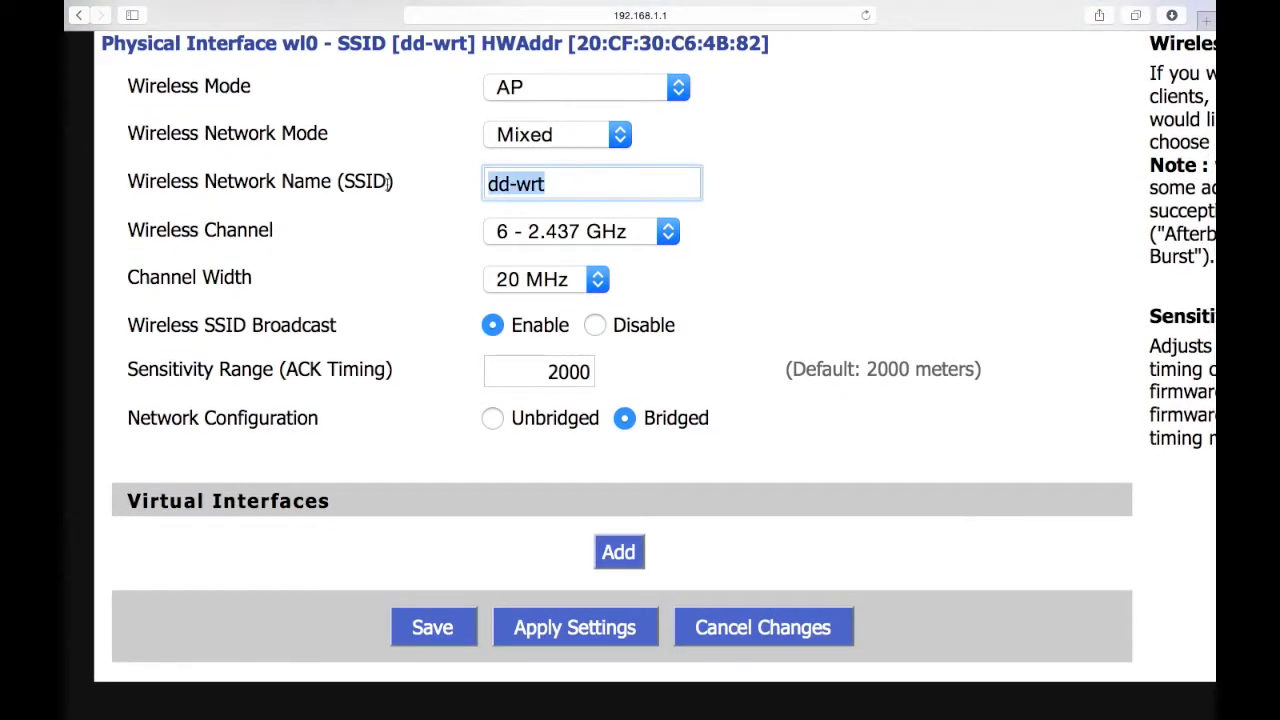
key("BackSpace")
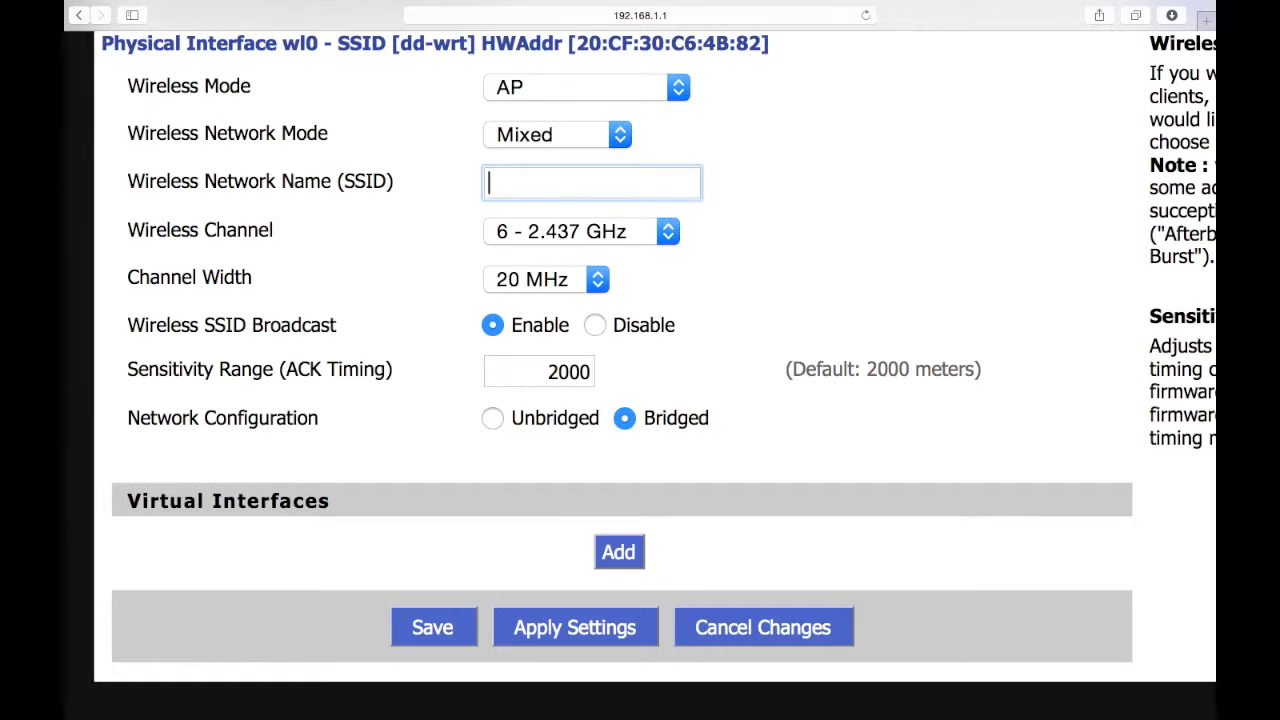
type("CWL-ASUS")
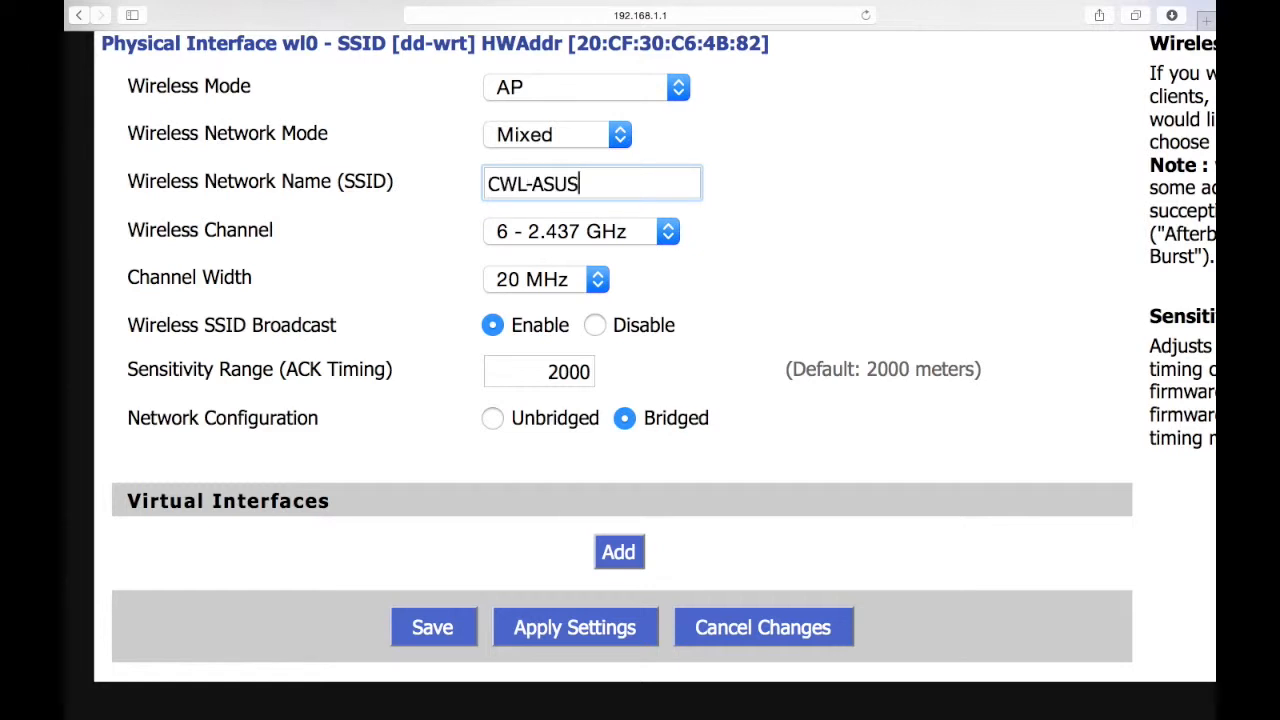
left_click(617, 233)
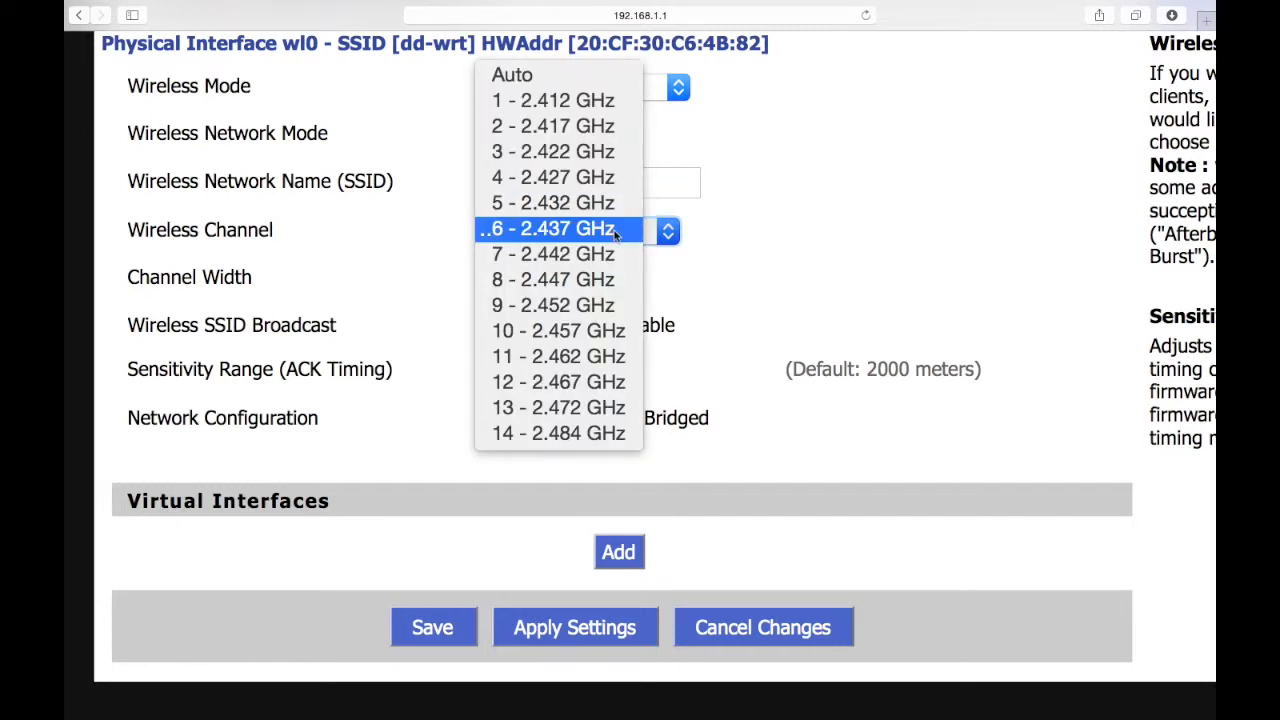
left_click(596, 75)
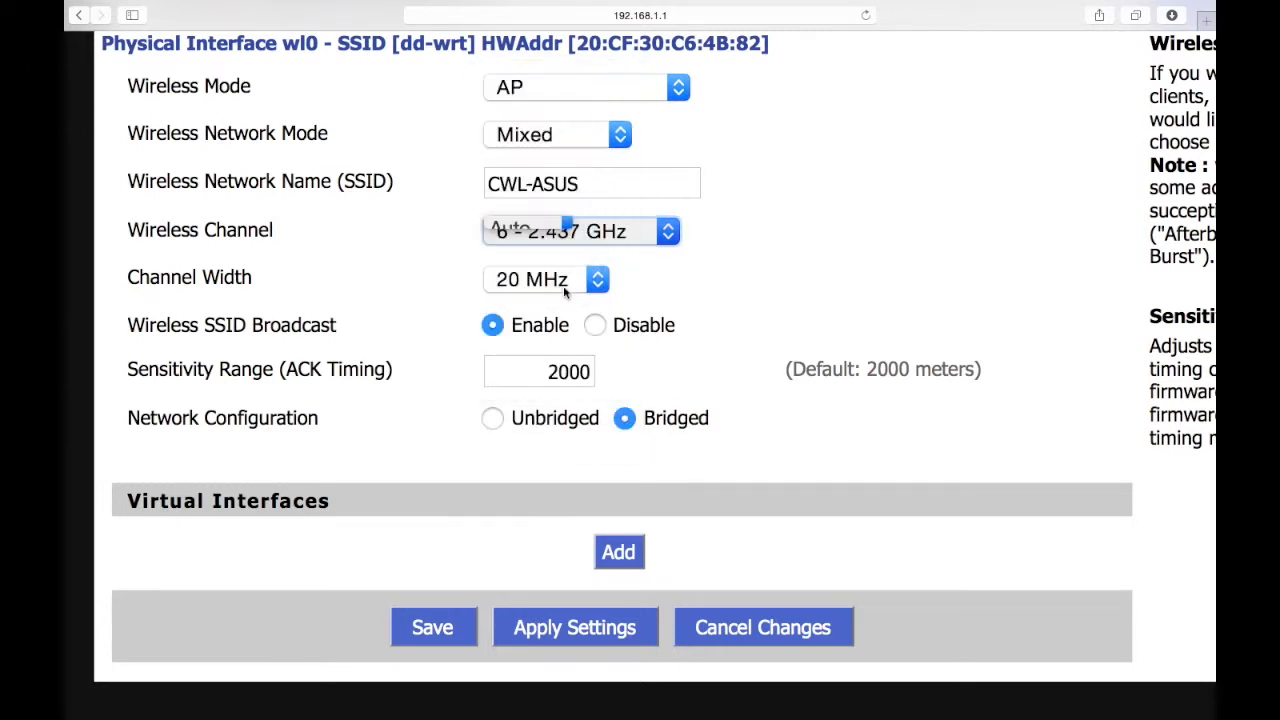
left_click(556, 280)
left_click(530, 300)
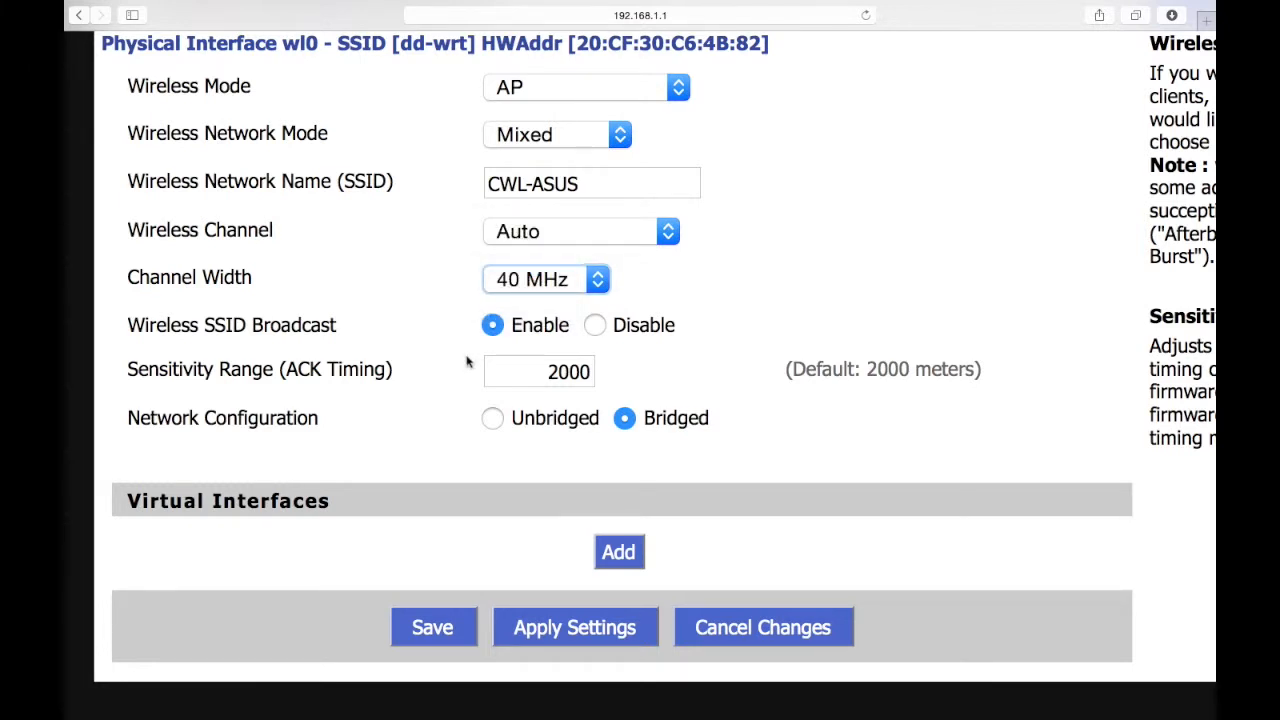
scroll(524, 395, "down", 3)
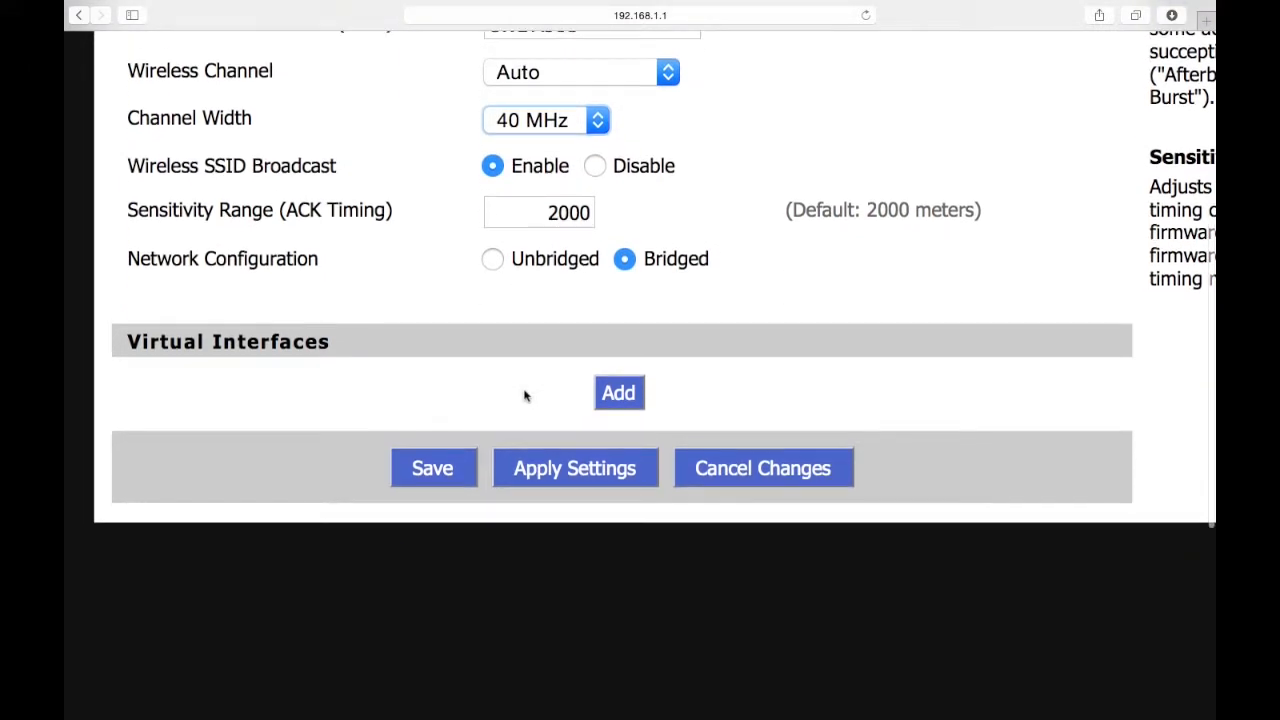
scroll(524, 395, "up", 1)
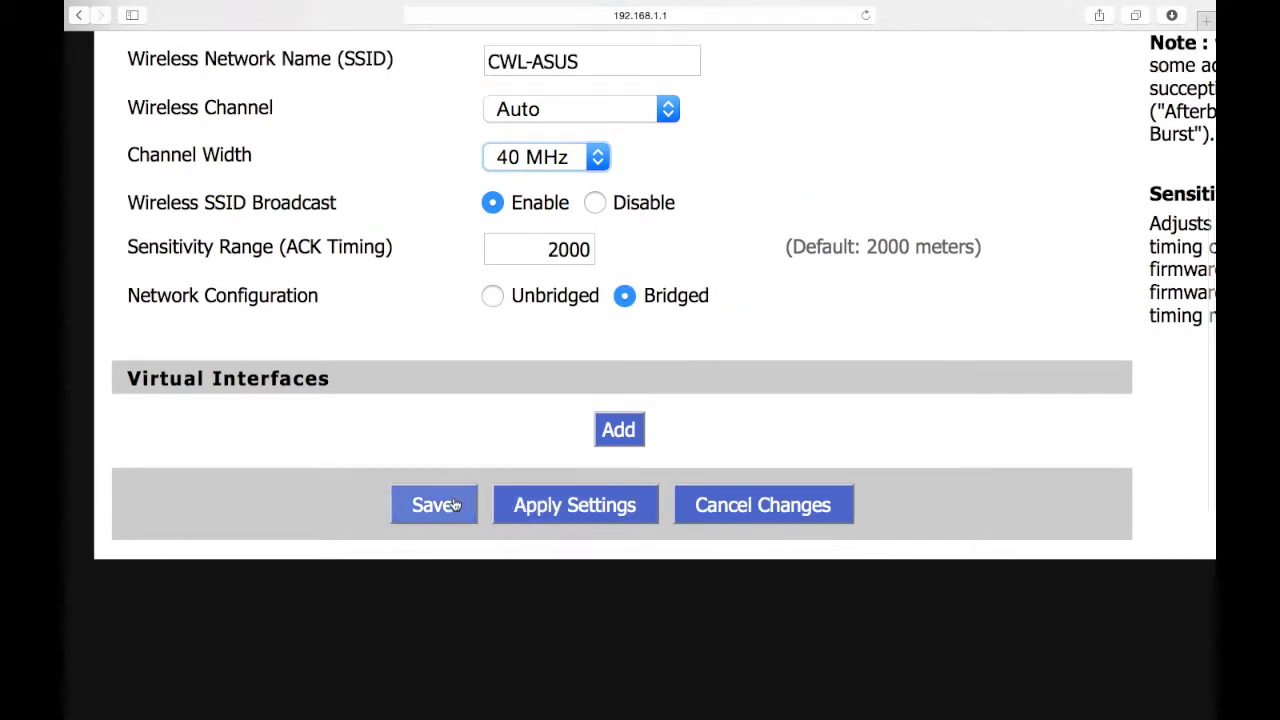
left_click(453, 504)
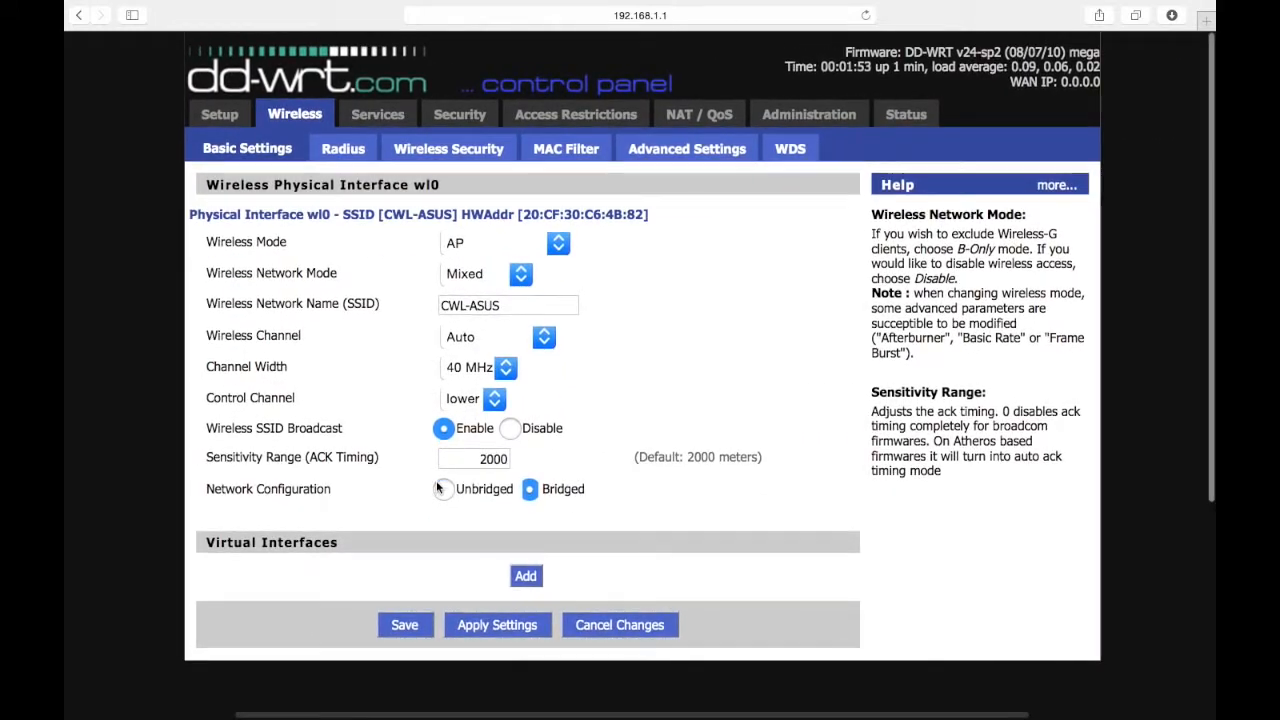
Step: Set the wireless security mode to WPA2 Personal
left_click(465, 145)
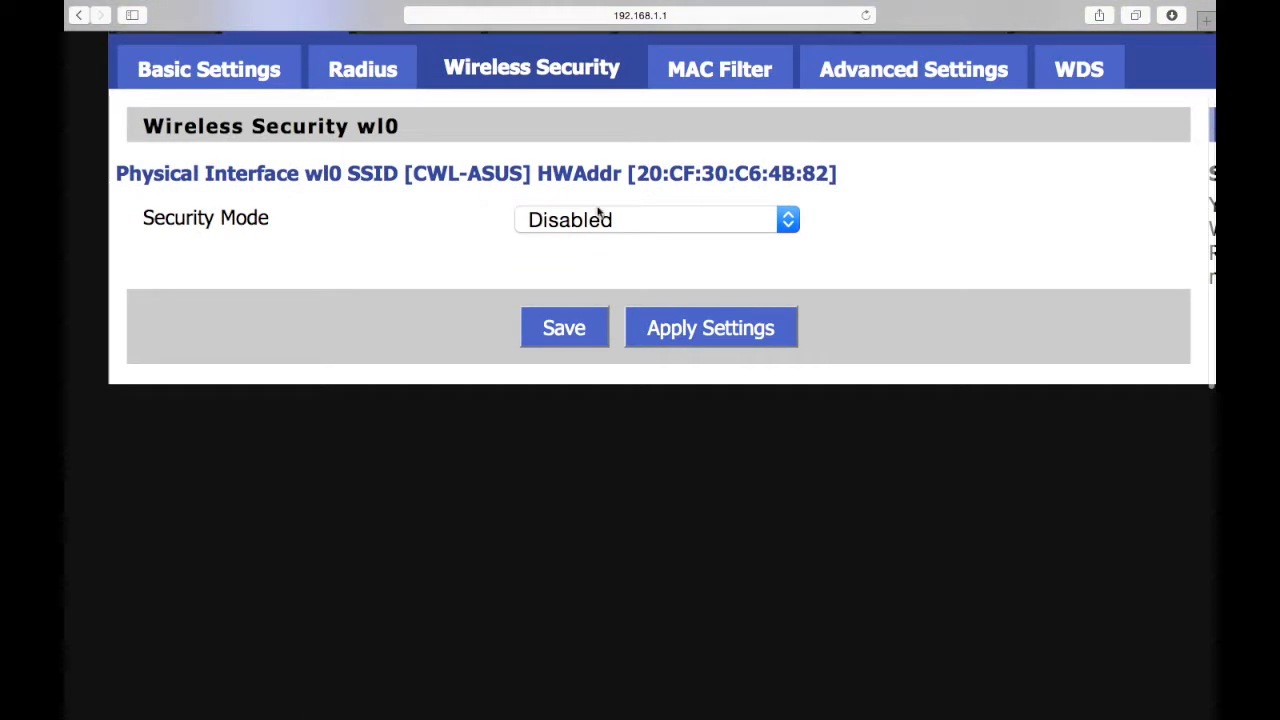
left_click(599, 219)
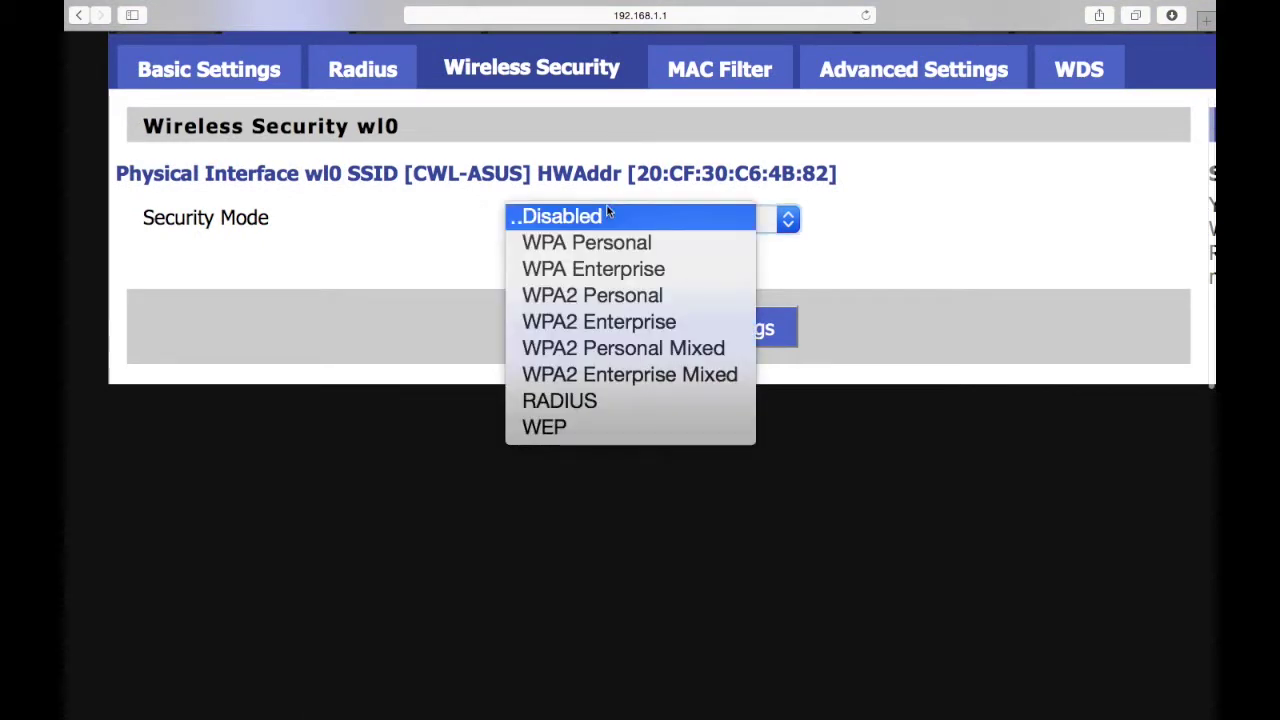
left_click(625, 298)
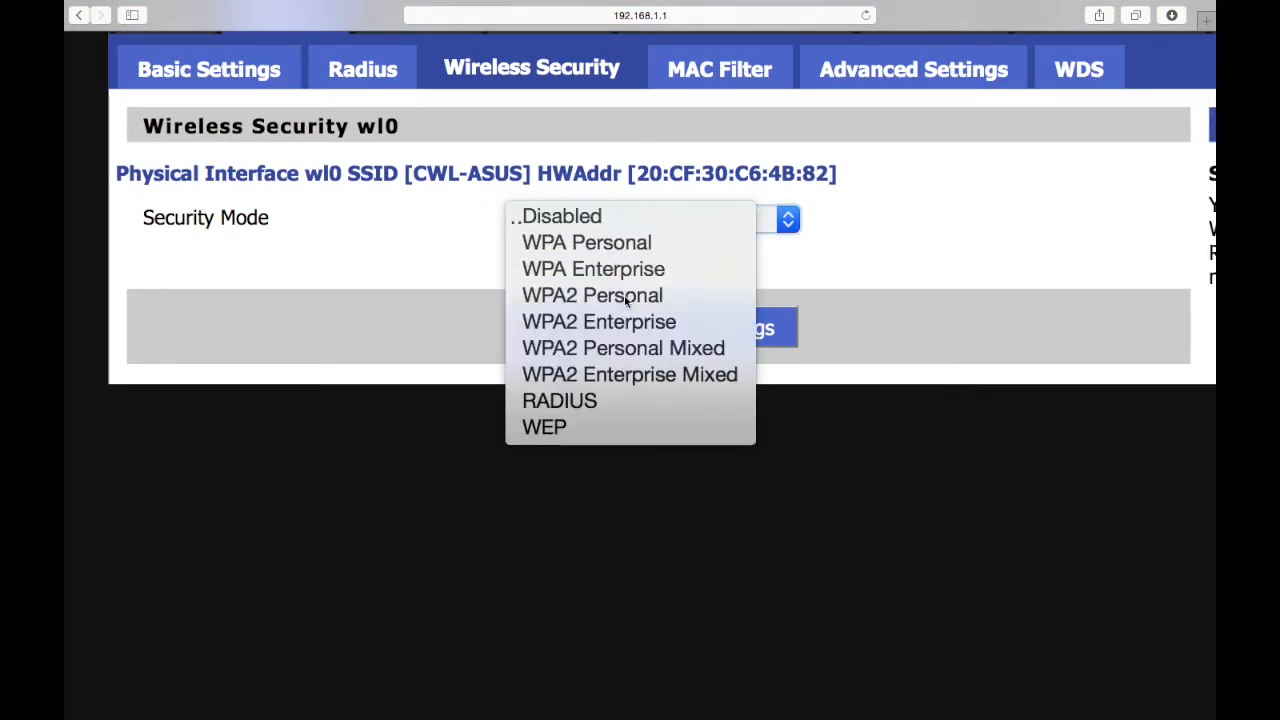
left_click(609, 220)
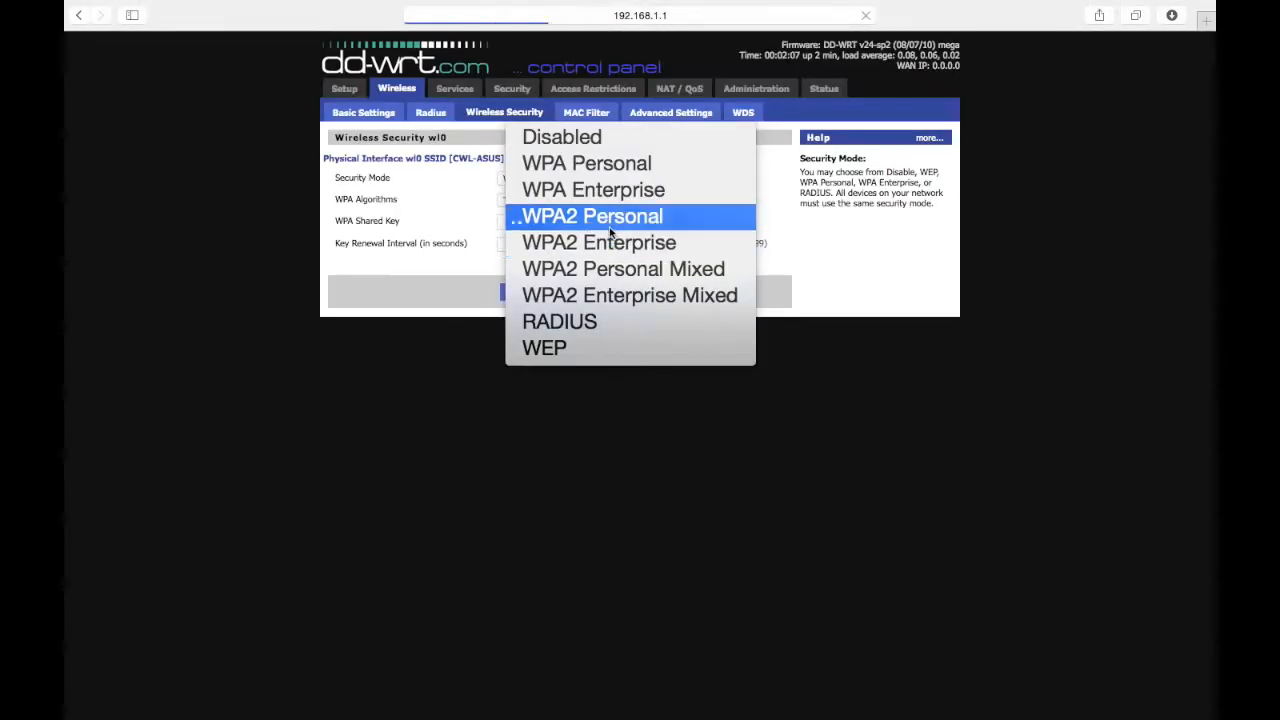
left_click(323, 281)
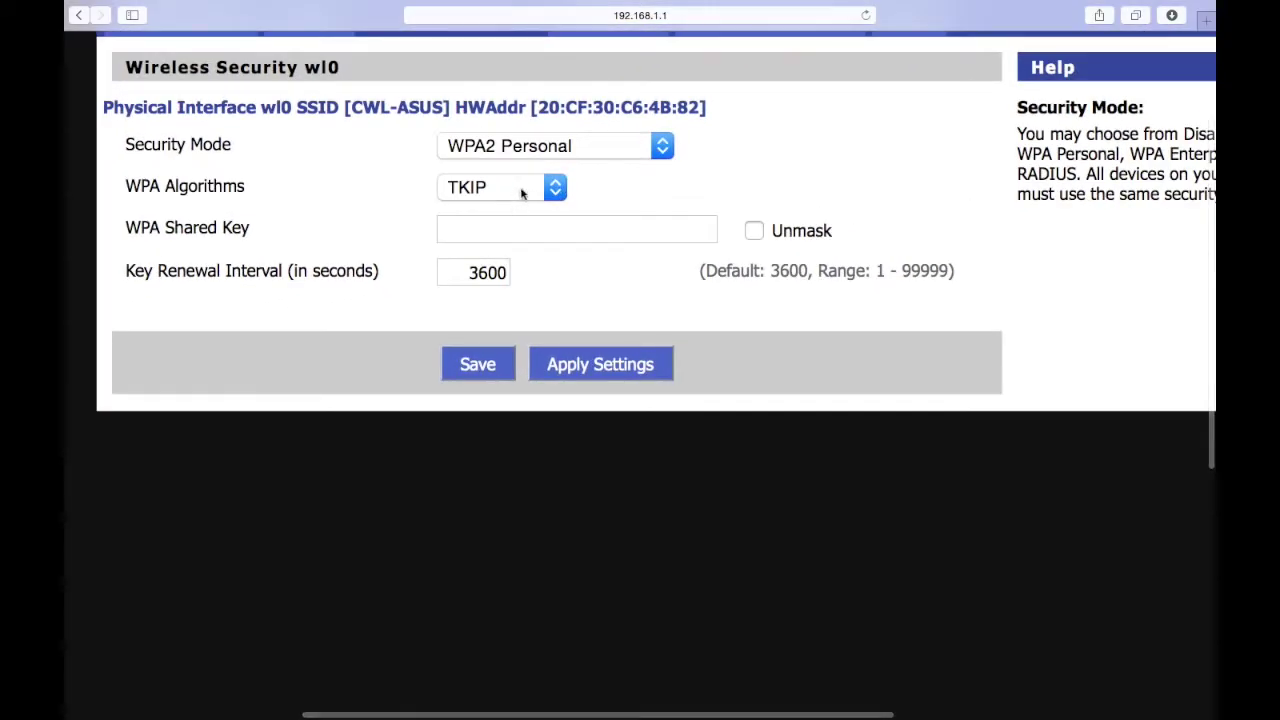
Step: Choose AES encryption, enter the shared key, then save and apply the settings
left_click(523, 191)
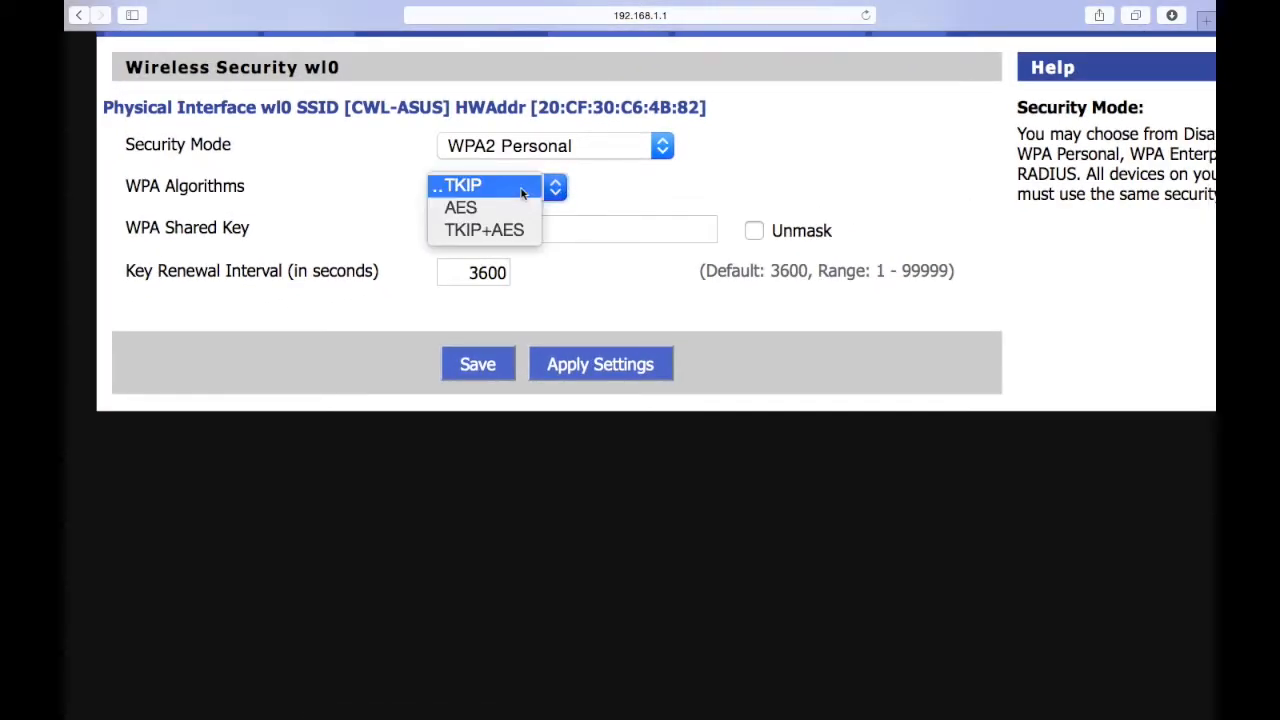
left_click(522, 211)
left_click(521, 230)
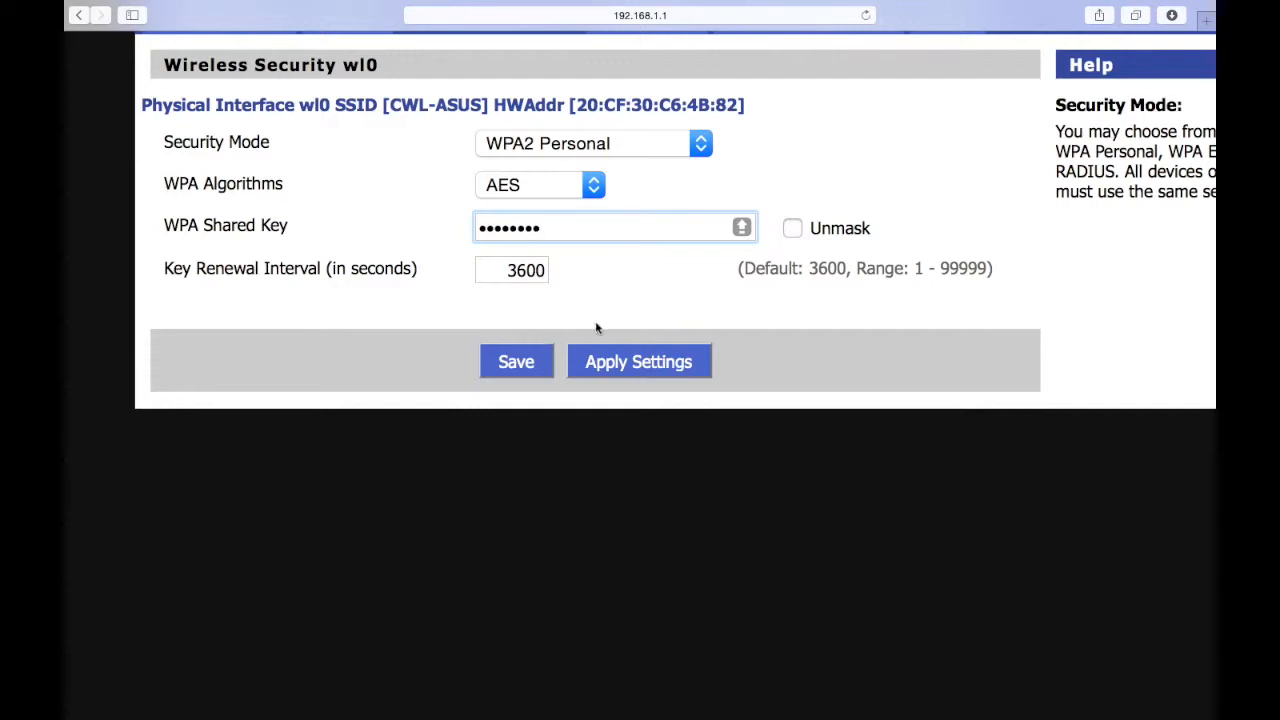
left_click(528, 367)
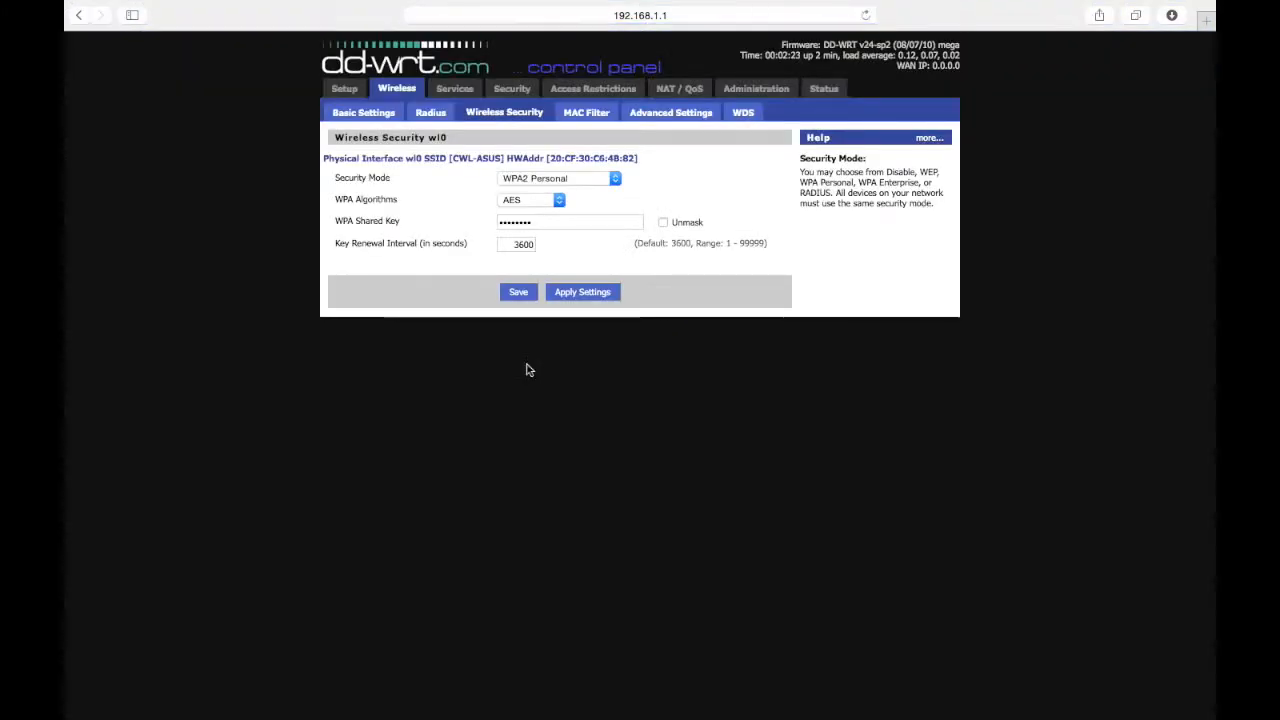
left_click(603, 298)
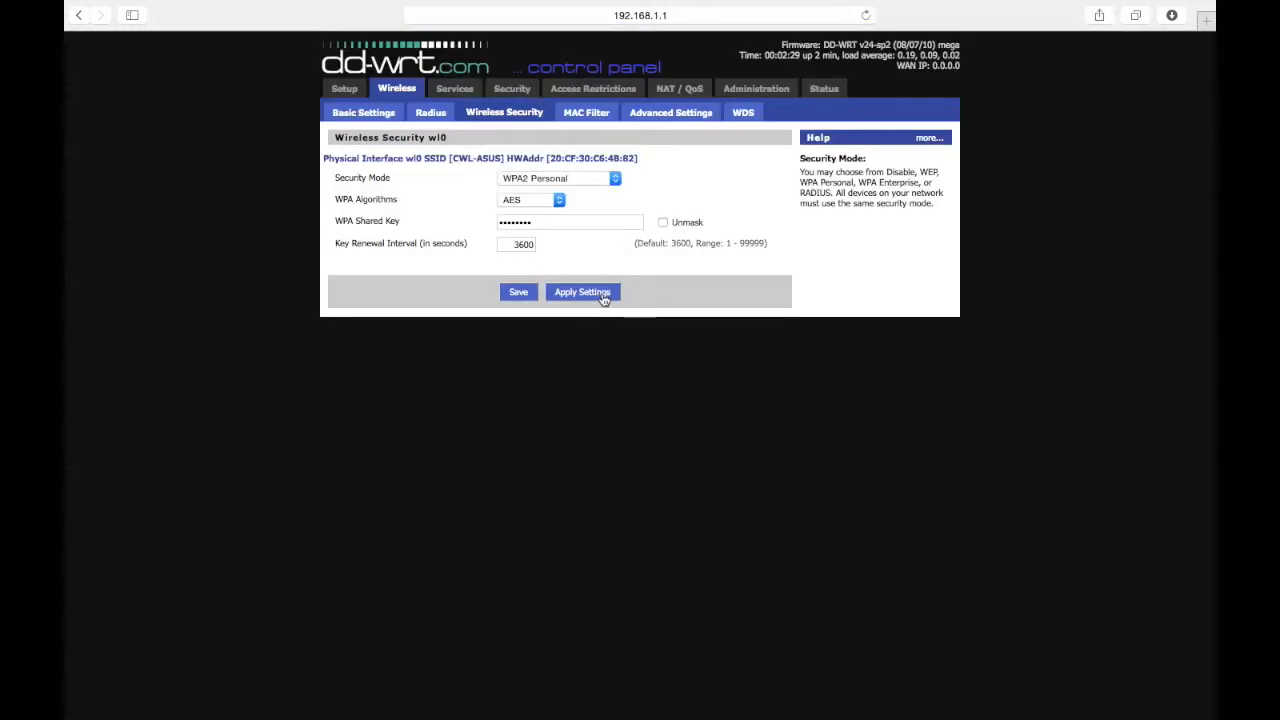
mouse_move(640, 2)
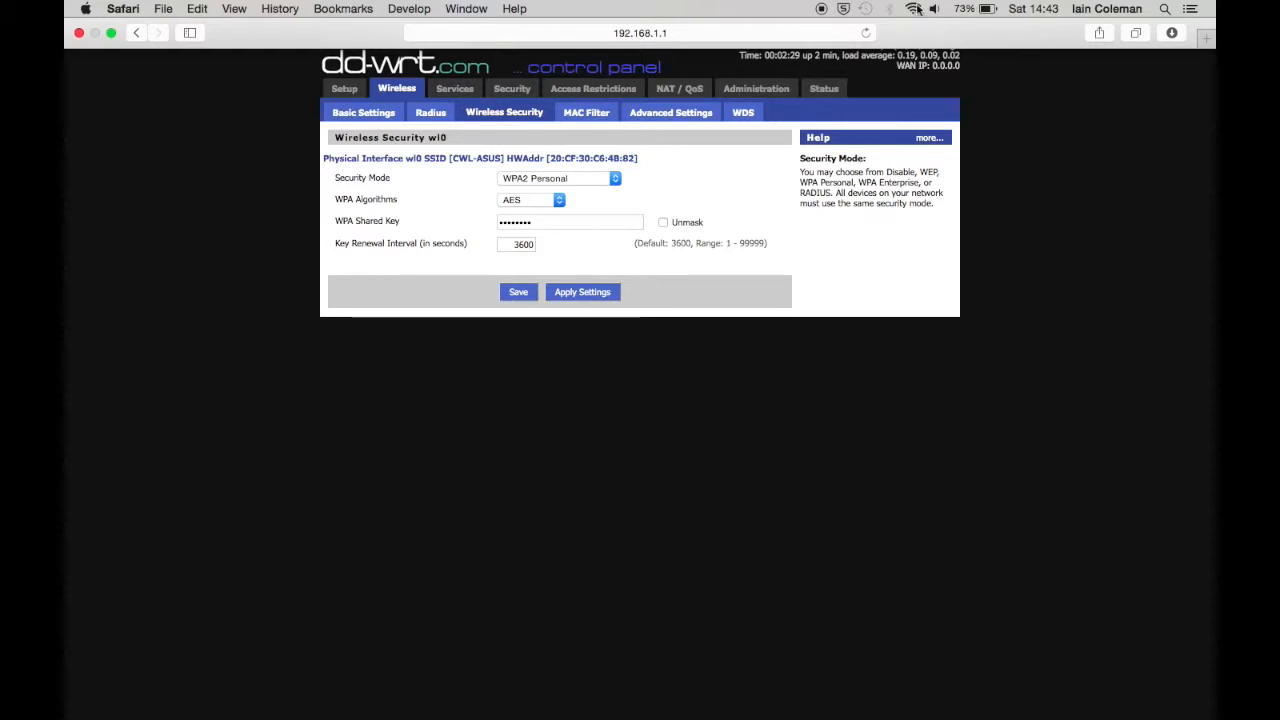
Step: Join the CWL-ASUS Wi-Fi network from the menu bar and quit Safari with Cmd+Q
left_click(914, 9)
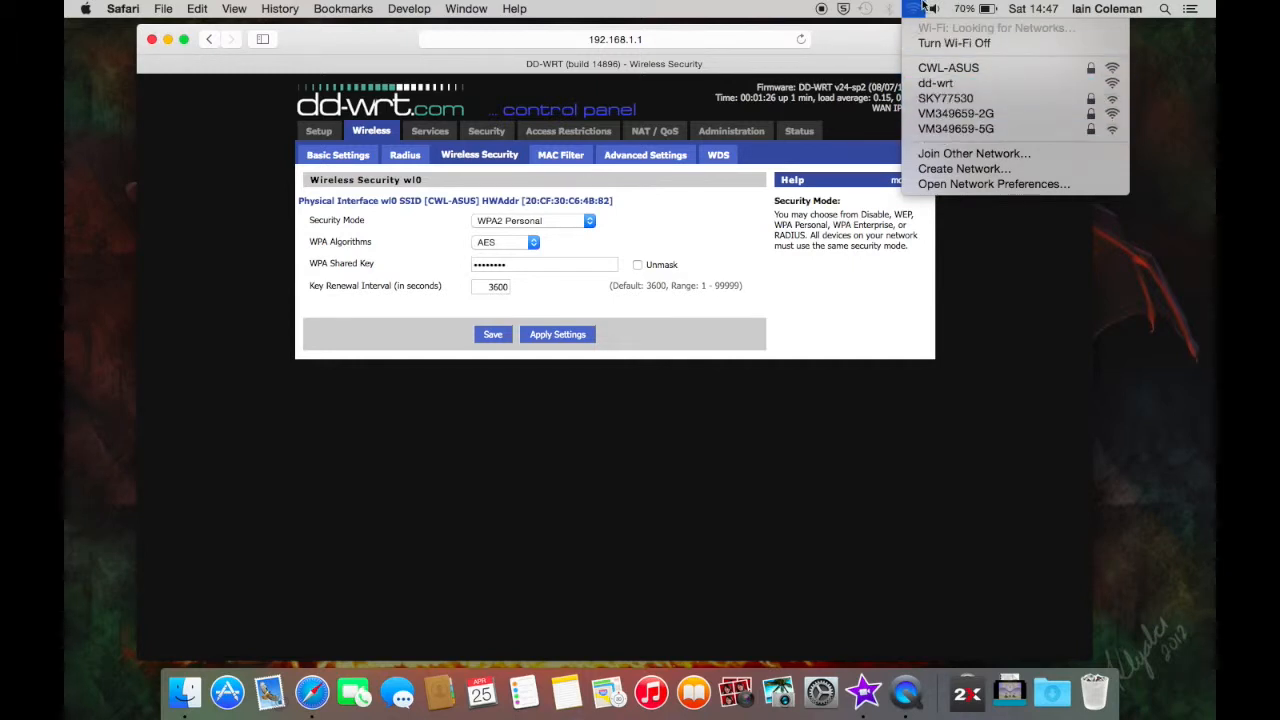
left_click(912, 8)
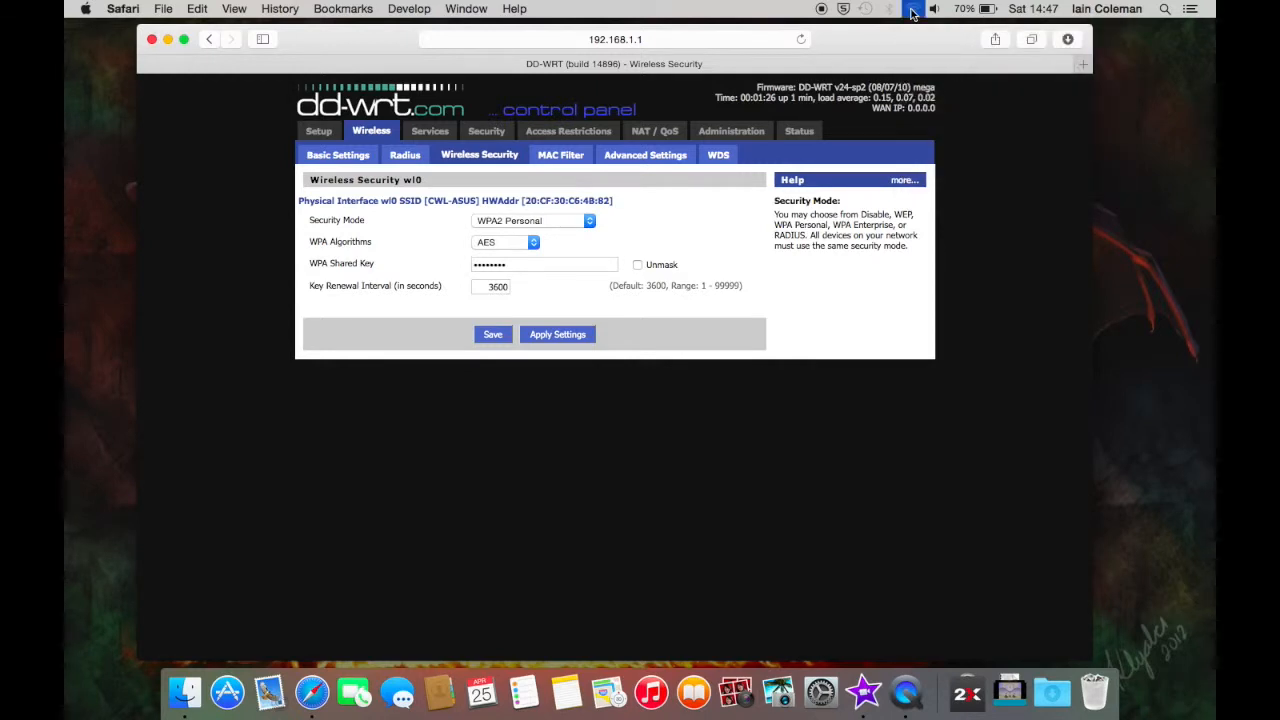
left_click(912, 10)
left_click(948, 67)
left_click(736, 38)
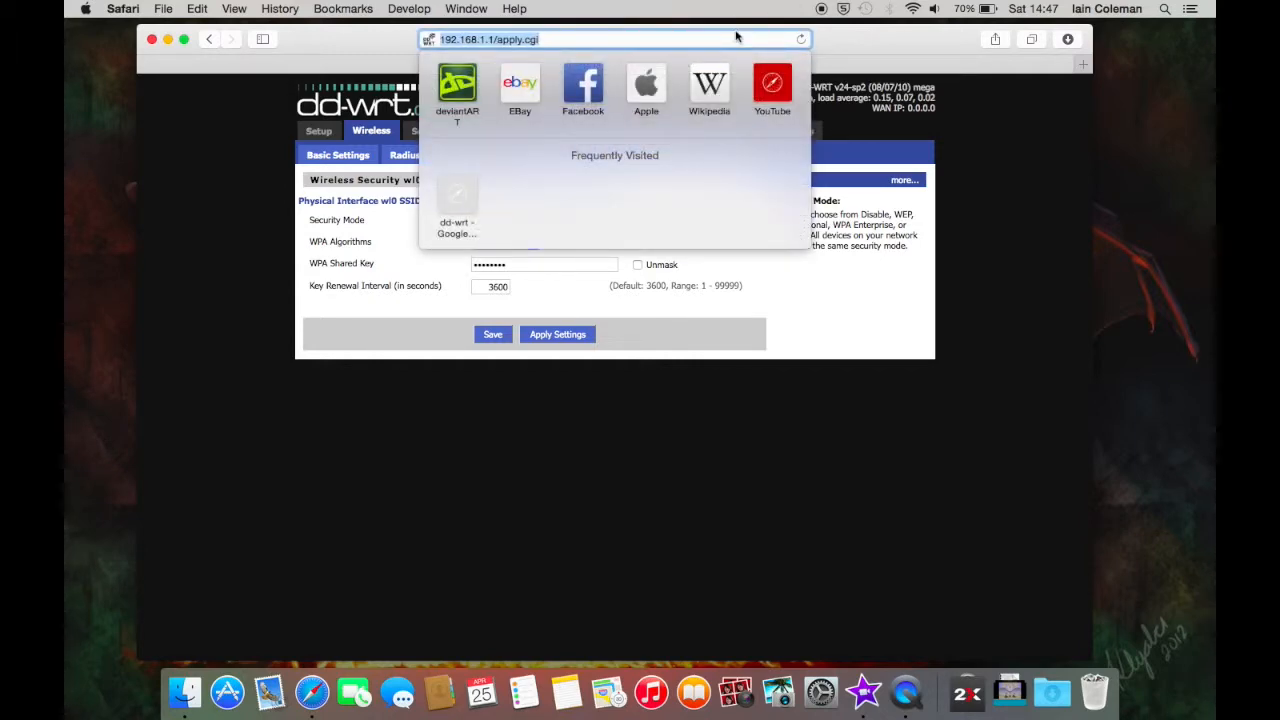
key("super+q")
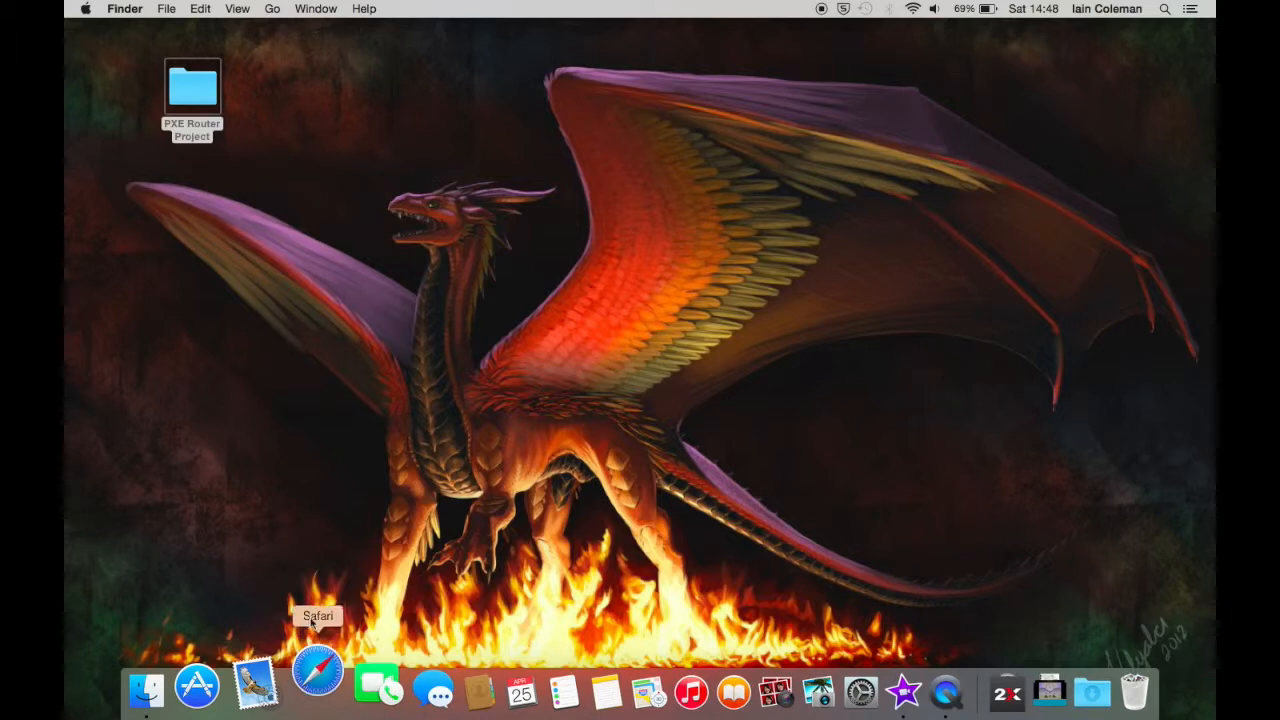
Step: Launch Safari, try loading google, then load the router page at 192.168.1.1
left_click(312, 691)
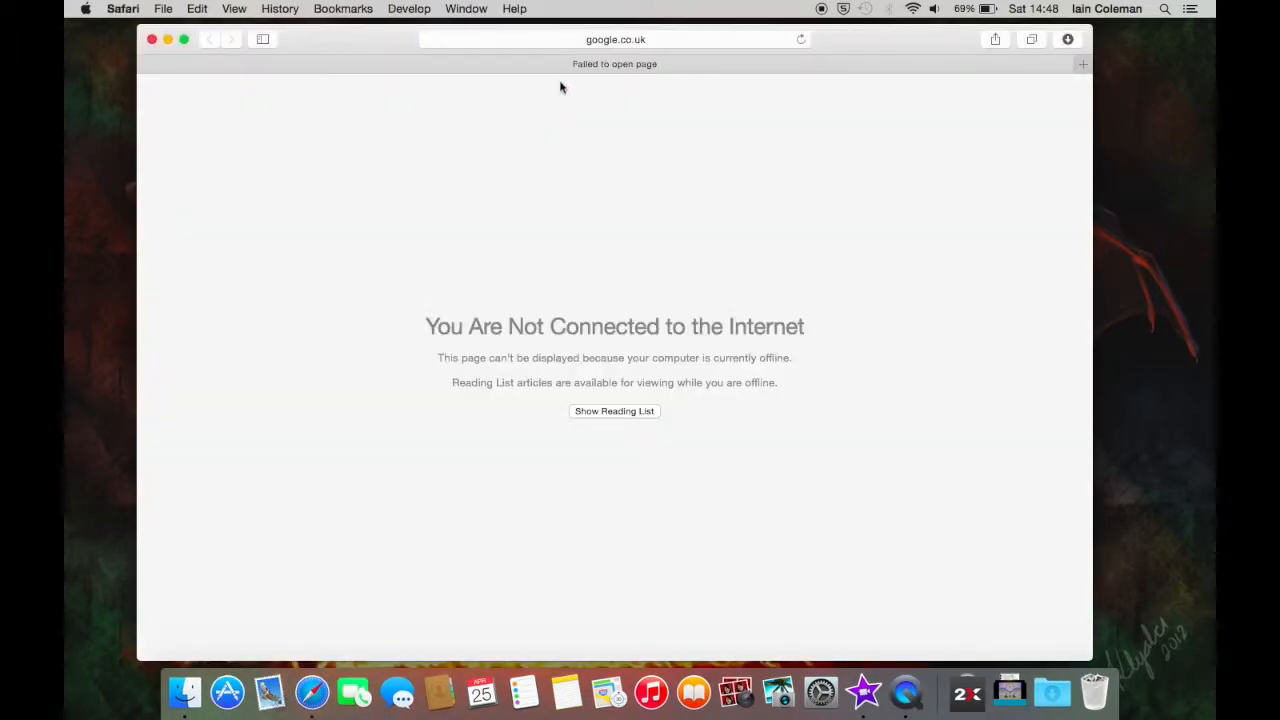
left_click(575, 38)
type("google")
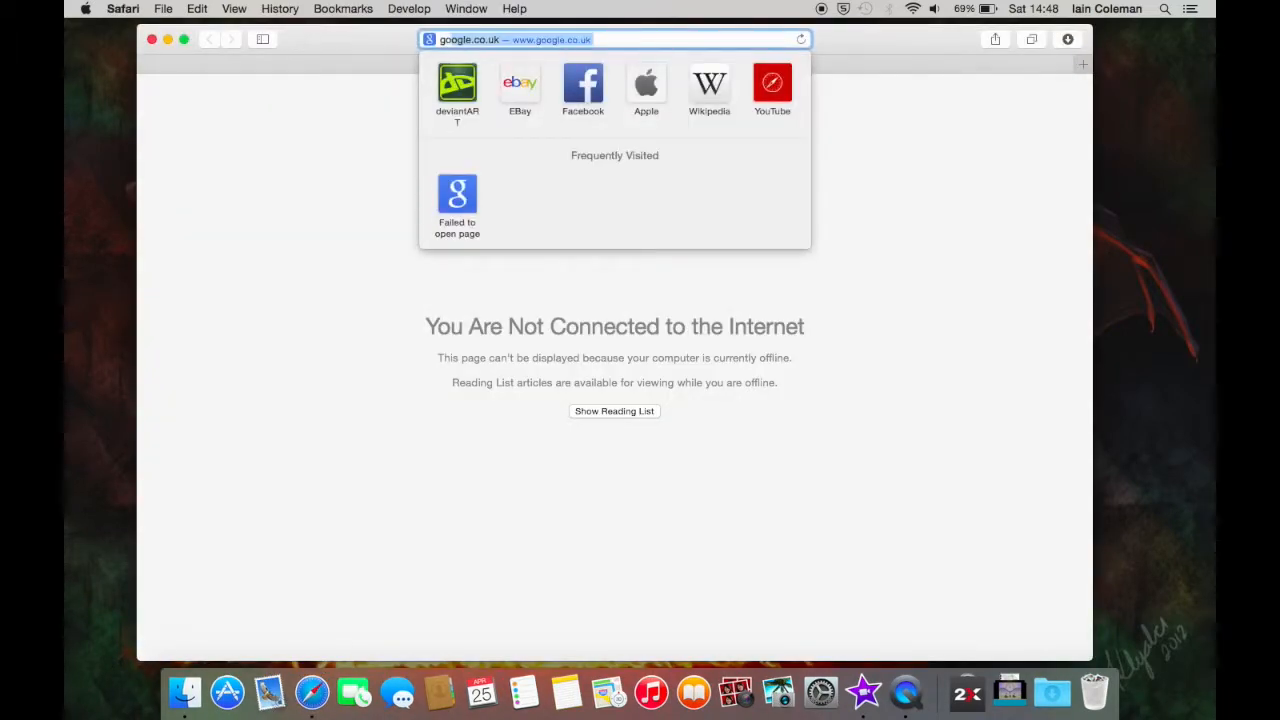
key("Return")
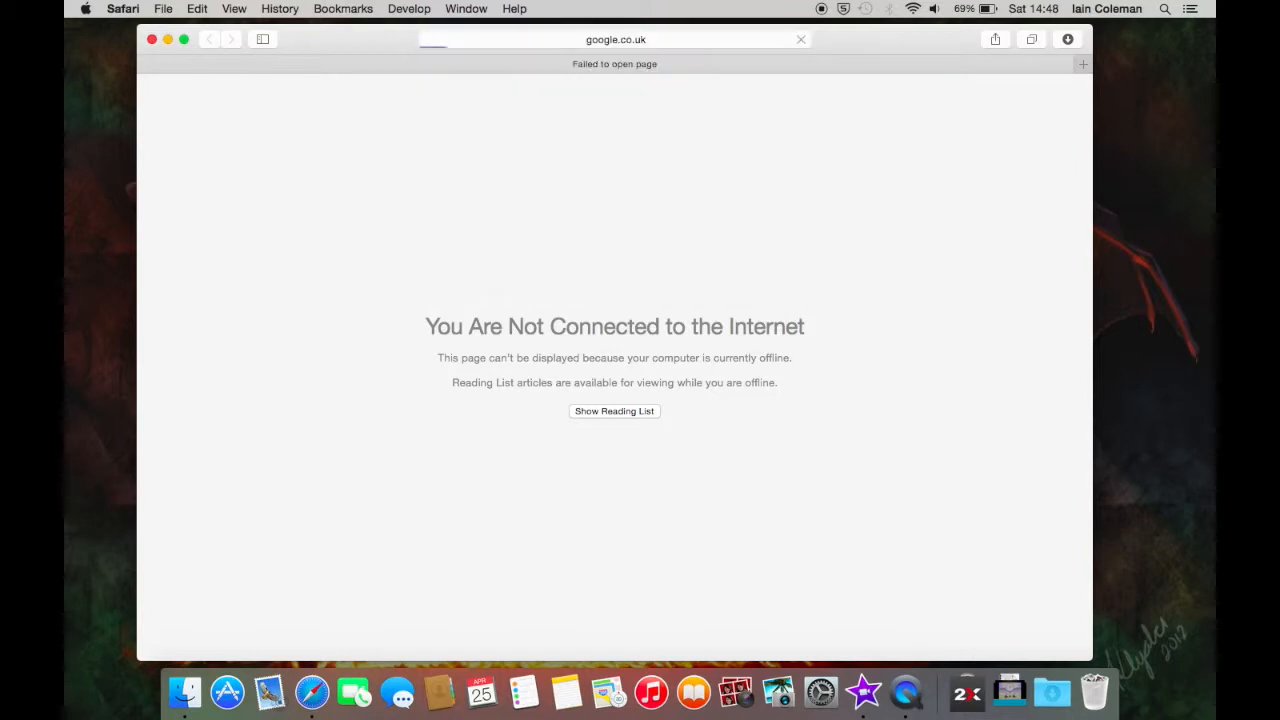
left_click(575, 38)
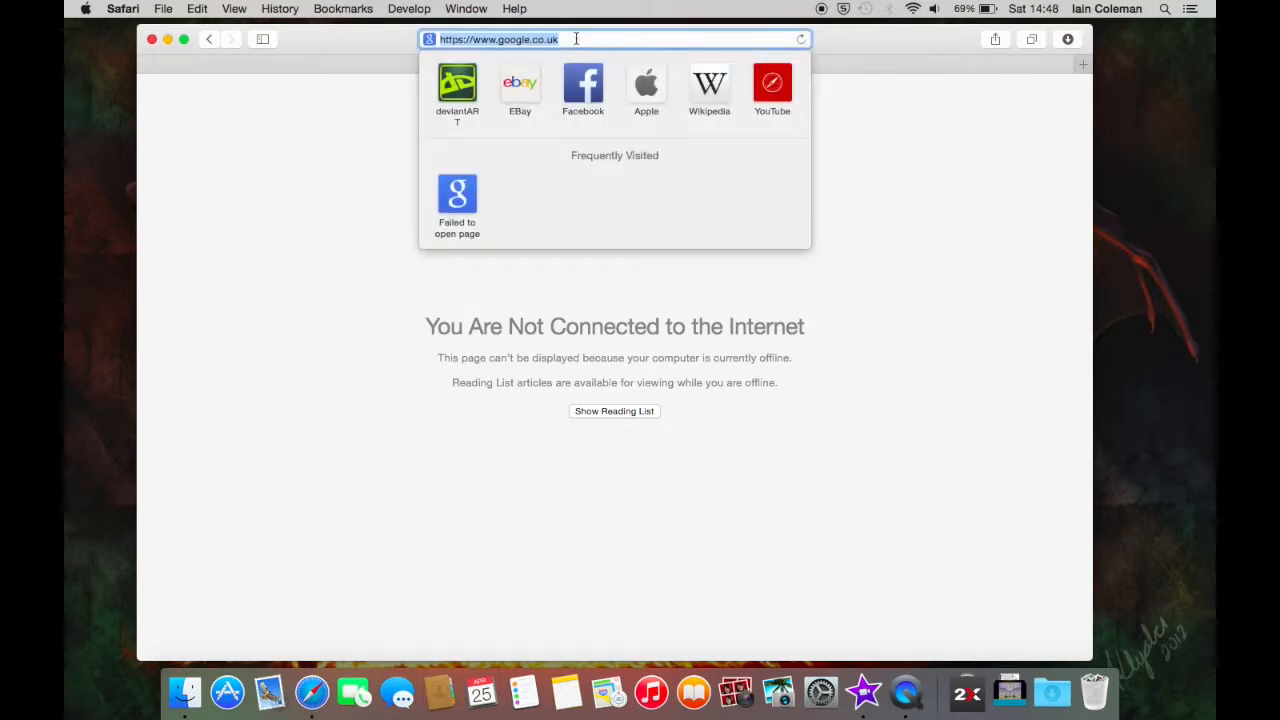
type("192.168.1.1")
key("Return")
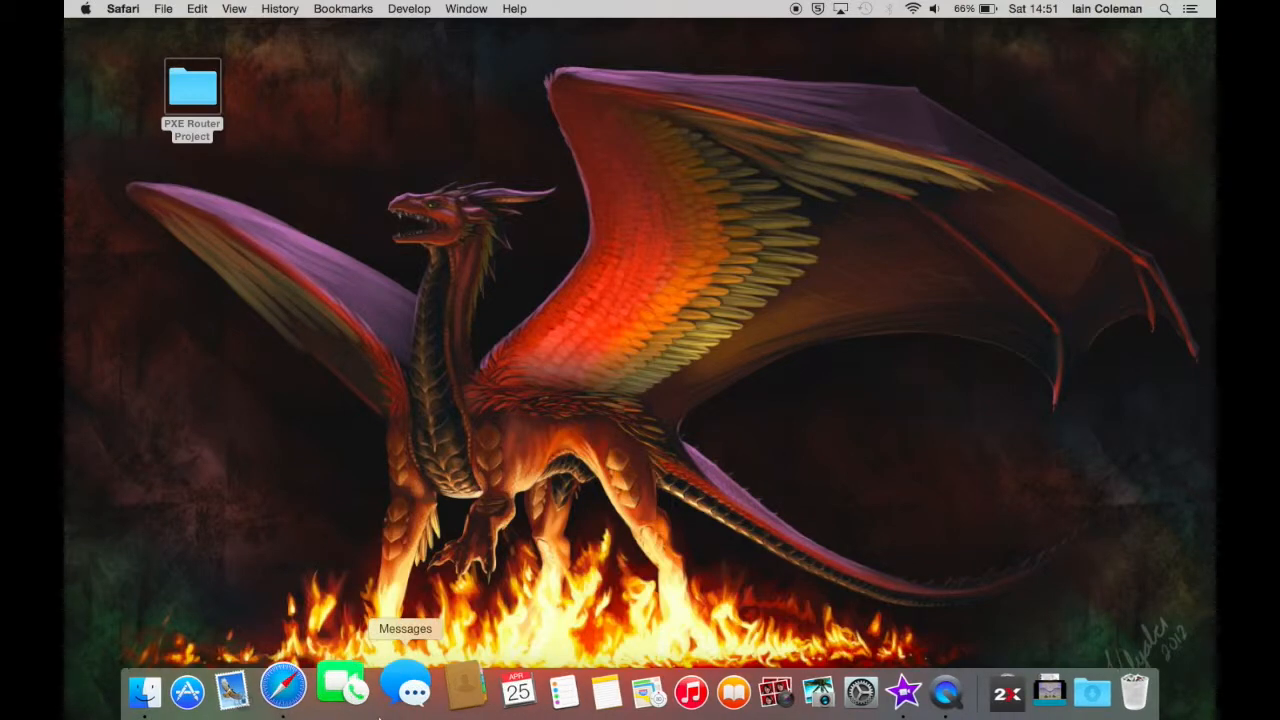
Step: Relaunch Safari from the Dock to test the internet connection
left_click(343, 688)
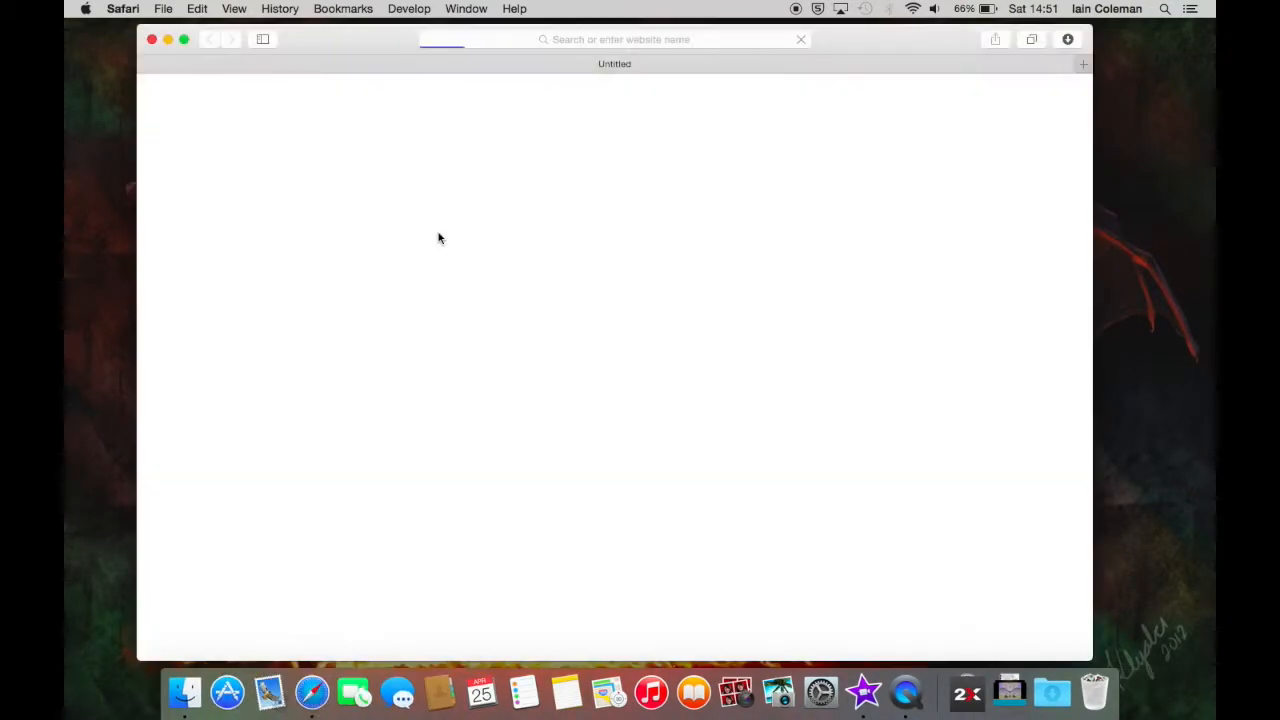